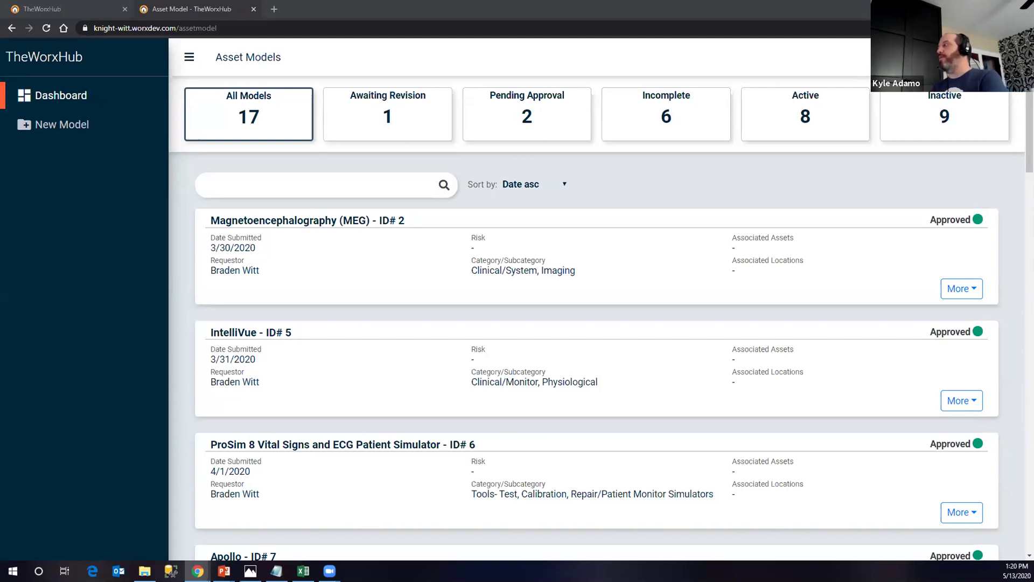
Step: Search the asset models for "steri" and open the Steam Sterilizer-GSS67N model
{"action": "left_click", "coordinate": [368, 193]}
{"action": "type", "text": "start"}
{"action": "key", "text": "BackSpace"}
{"action": "key", "text": "BackSpace"}
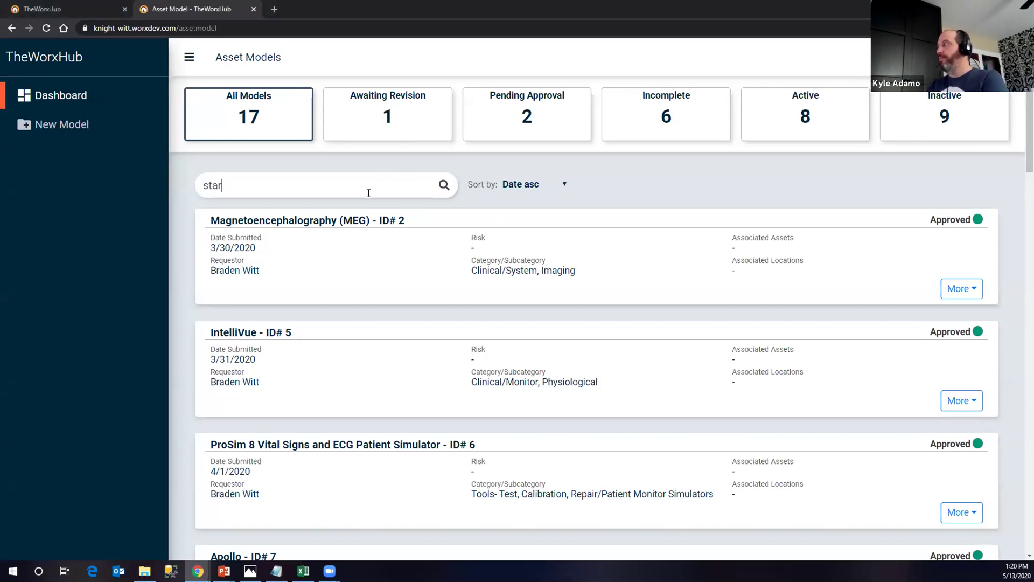
{"action": "key", "text": "BackSpace"}
{"action": "type", "text": "eri"}
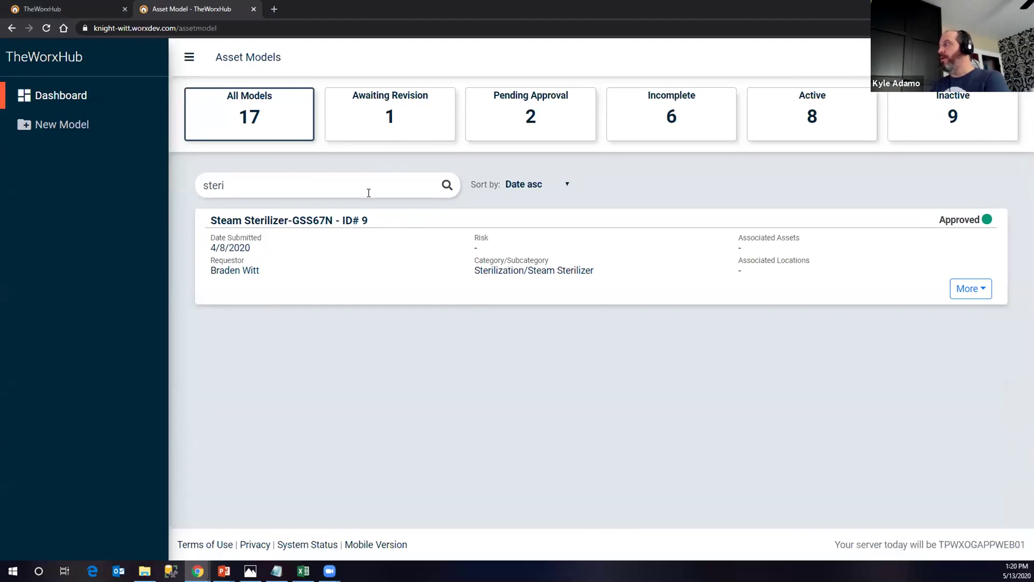
{"action": "left_click", "coordinate": [255, 226]}
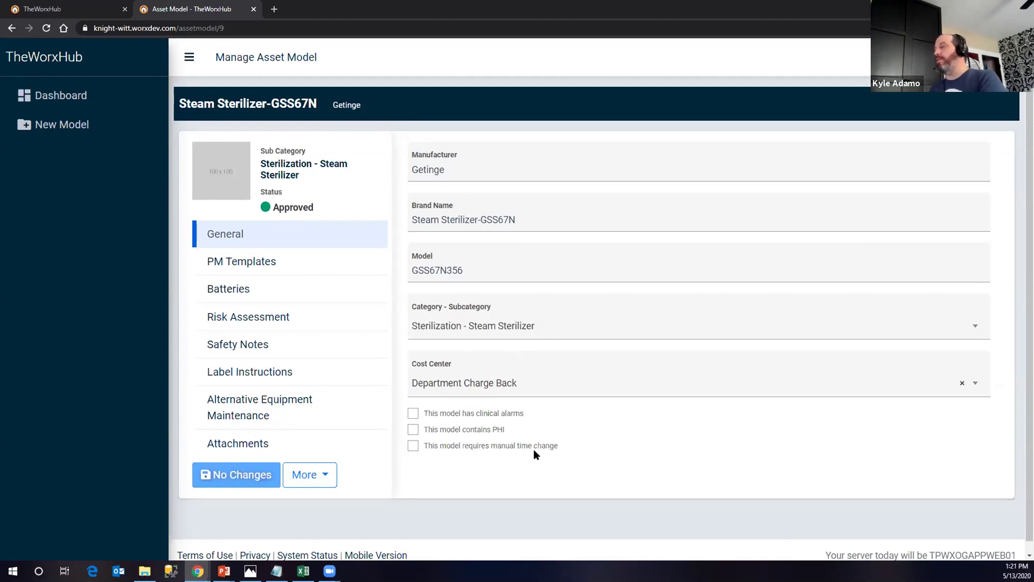
Step: Review the sterilizer model's PM templates and the fields of a new battery entry, leaving the entry without saving
{"action": "left_click", "coordinate": [233, 261]}
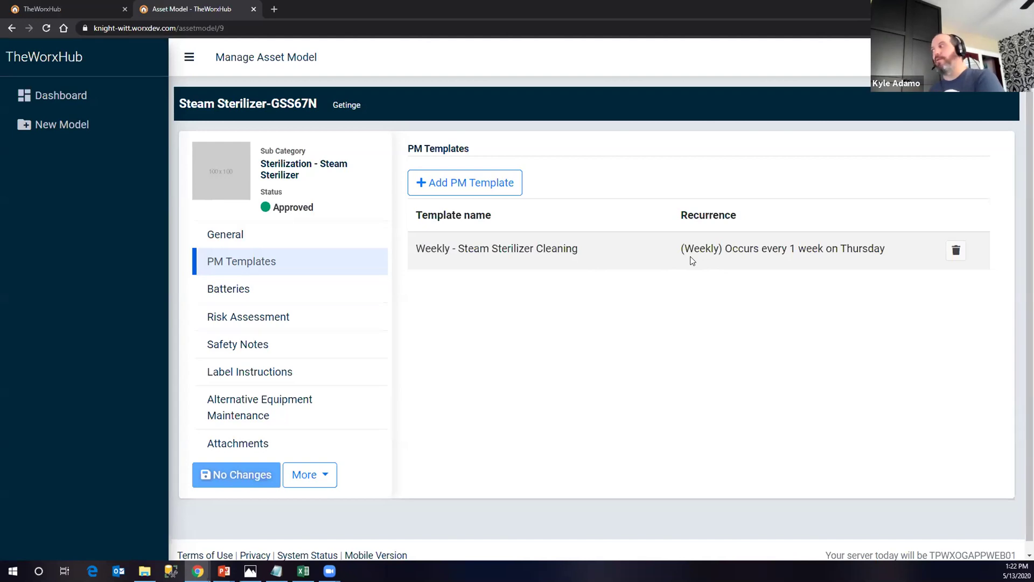
{"action": "left_click", "coordinate": [249, 290]}
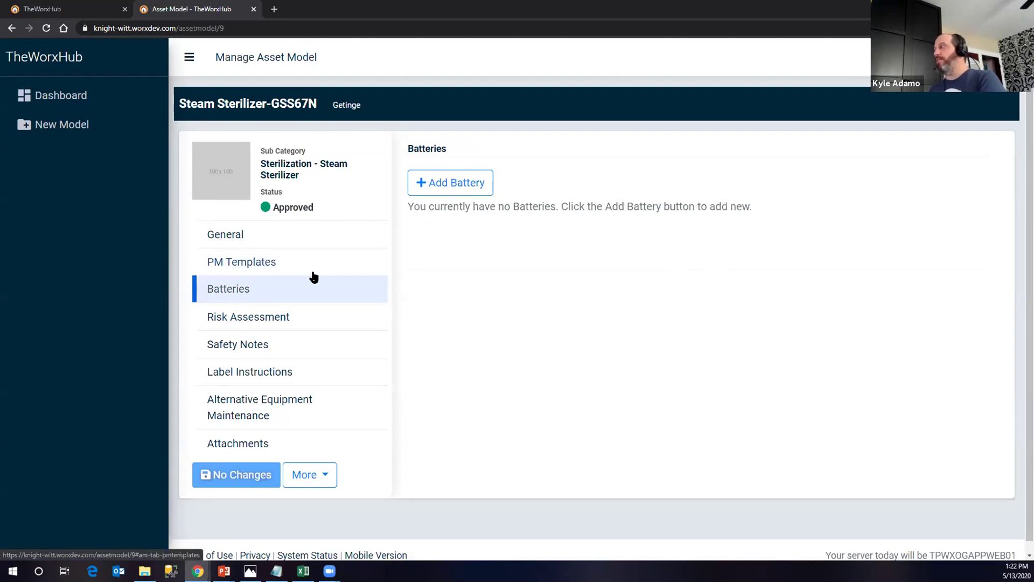
{"action": "left_click", "coordinate": [442, 187]}
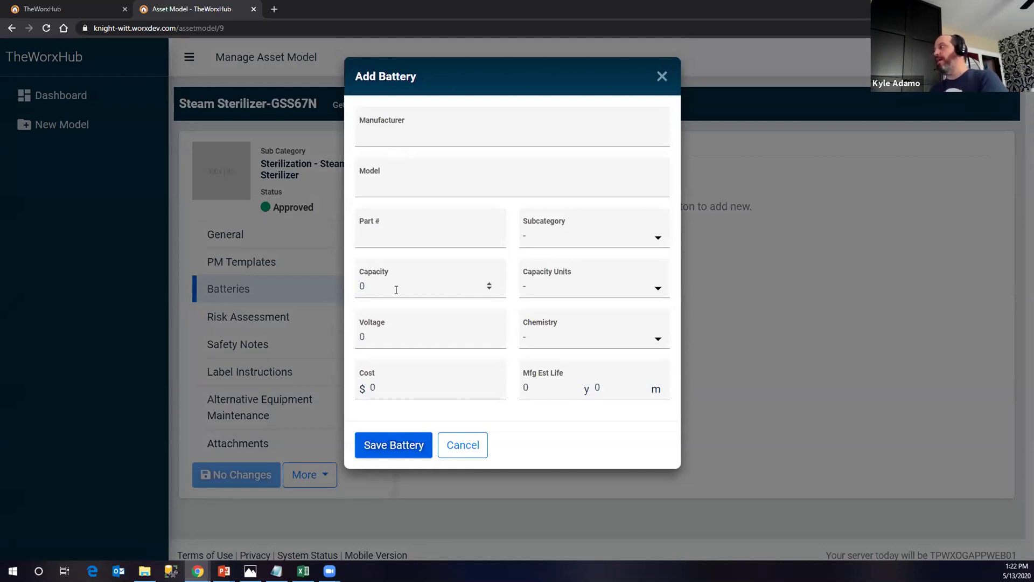
{"action": "left_click", "coordinate": [624, 290]}
{"action": "left_click", "coordinate": [483, 334]}
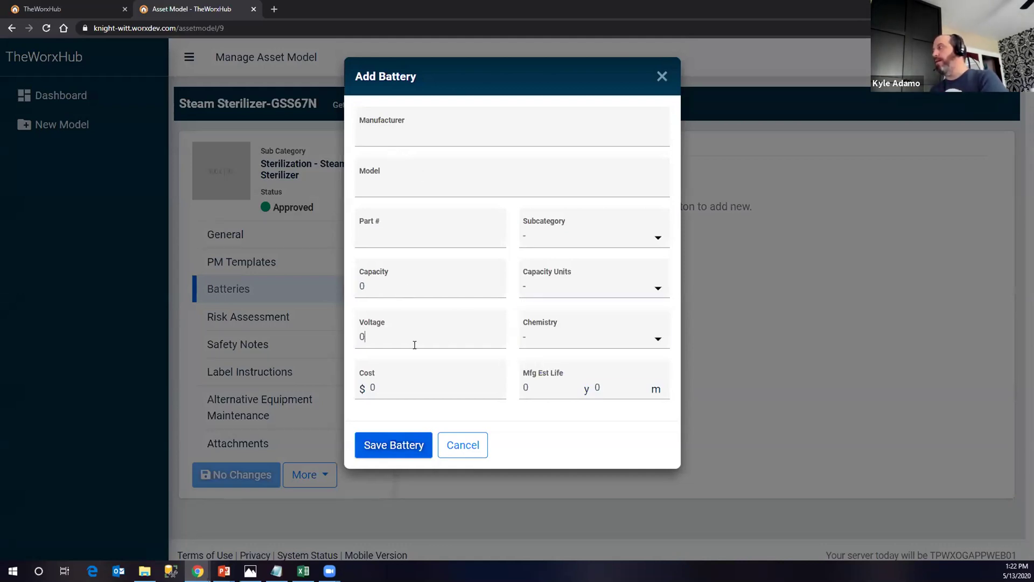
{"action": "left_click", "coordinate": [576, 331]}
{"action": "left_click", "coordinate": [451, 382]}
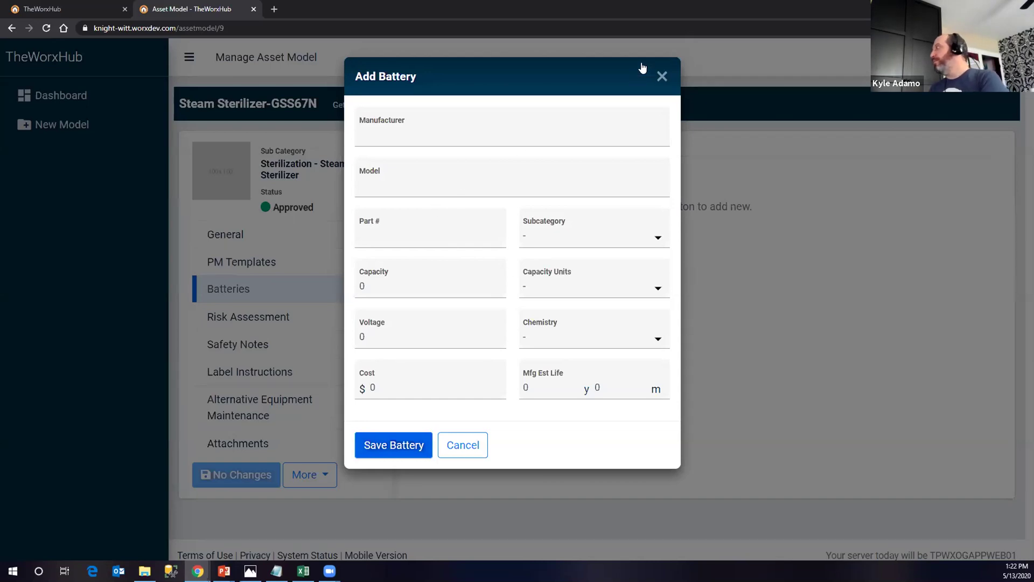
{"action": "left_click", "coordinate": [663, 76]}
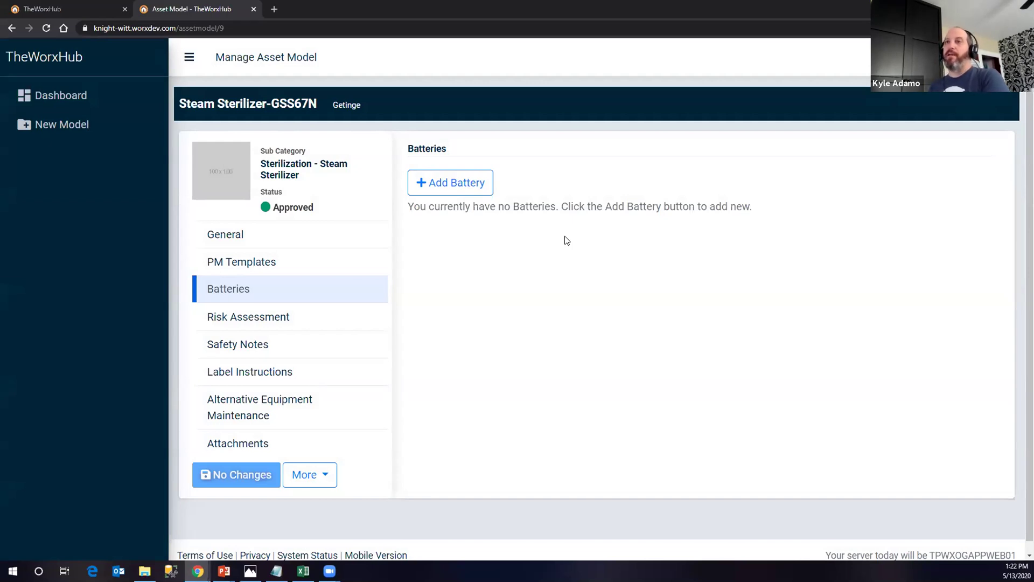
Step: Score the model's risk assessment with Equipment function 1, Physical risk 15, Maintenance 5 and Incident History 3 (High Rate of Software issues)
{"action": "left_click", "coordinate": [244, 317]}
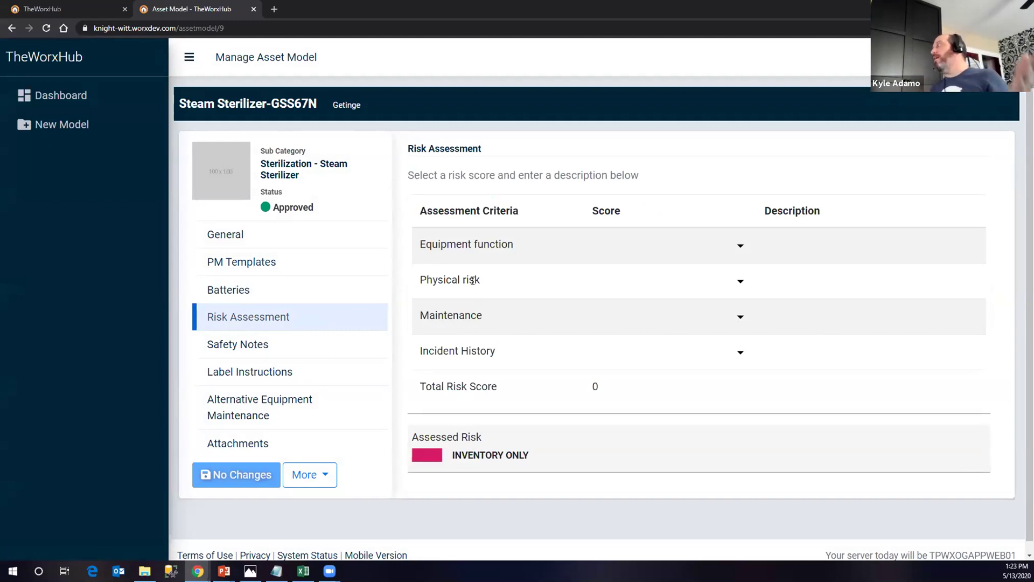
{"action": "left_click", "coordinate": [651, 252]}
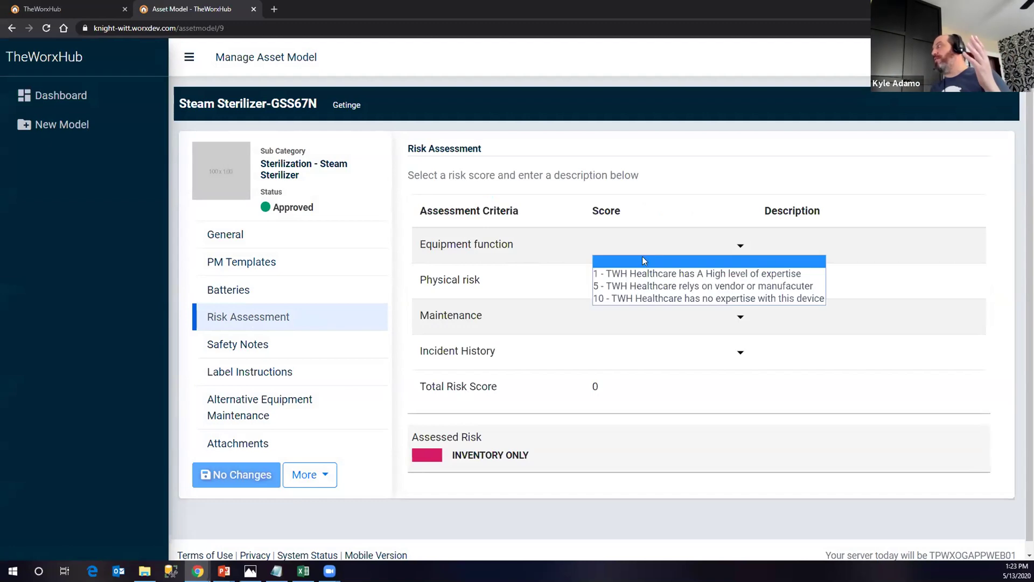
{"action": "left_click", "coordinate": [643, 274]}
{"action": "left_click", "coordinate": [644, 284]}
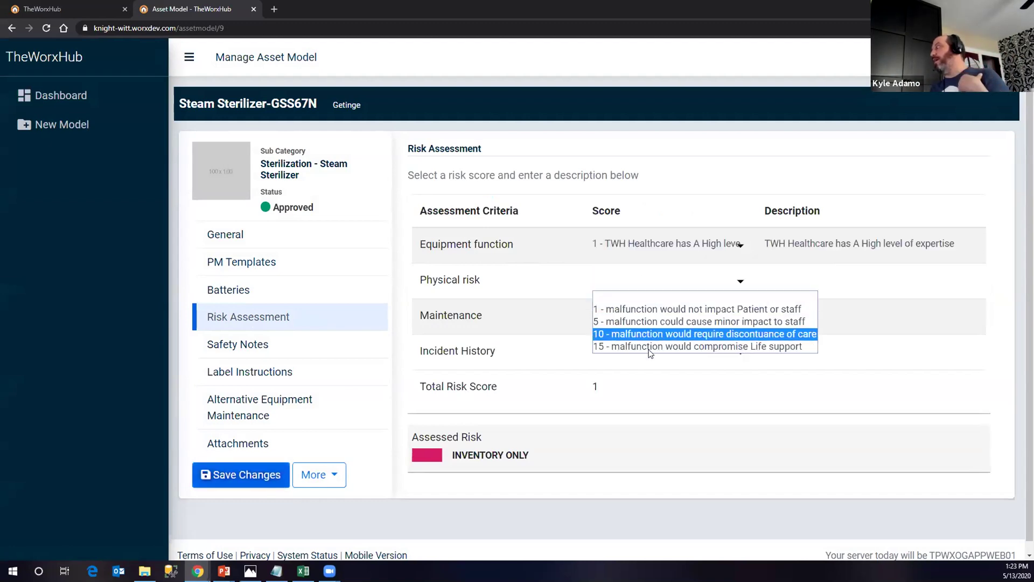
{"action": "left_click", "coordinate": [647, 346]}
{"action": "left_click", "coordinate": [641, 310]}
{"action": "left_click", "coordinate": [652, 394]}
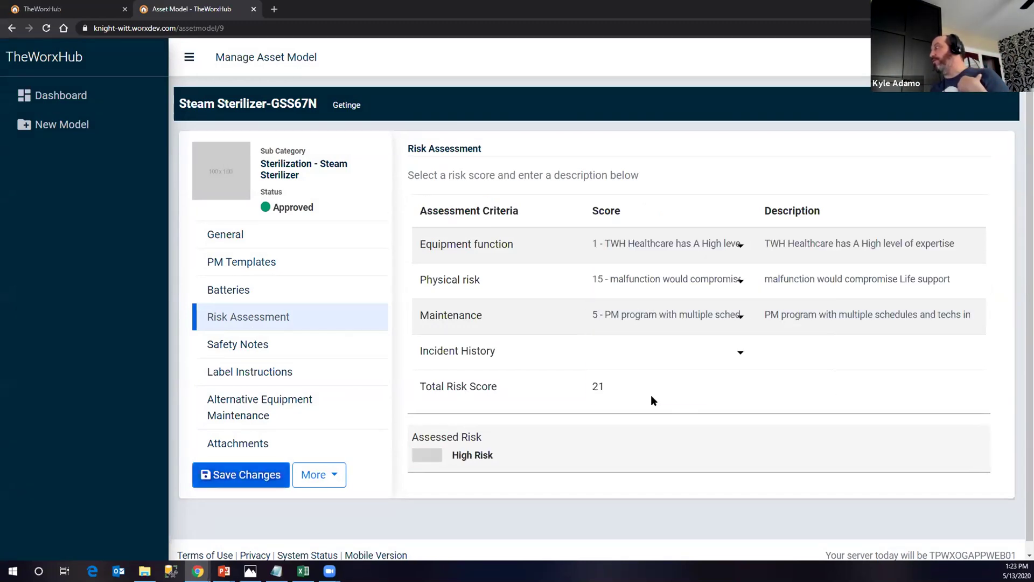
{"action": "left_click", "coordinate": [643, 353]}
{"action": "left_click", "coordinate": [665, 409]}
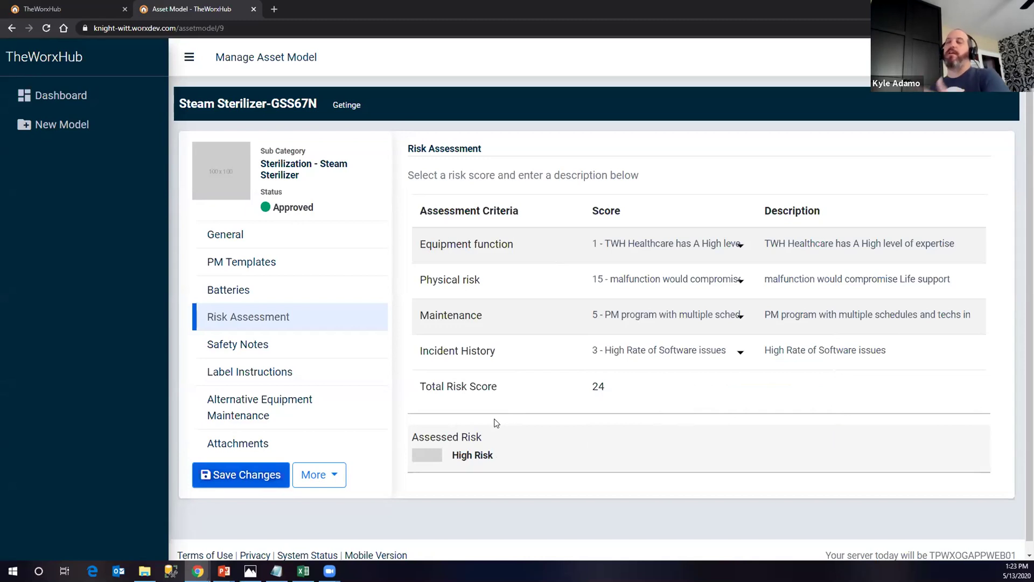
Step: Add the PPE Required safety note about appropriate gloves, eye protection and footwear to the model
{"action": "left_click", "coordinate": [263, 345]}
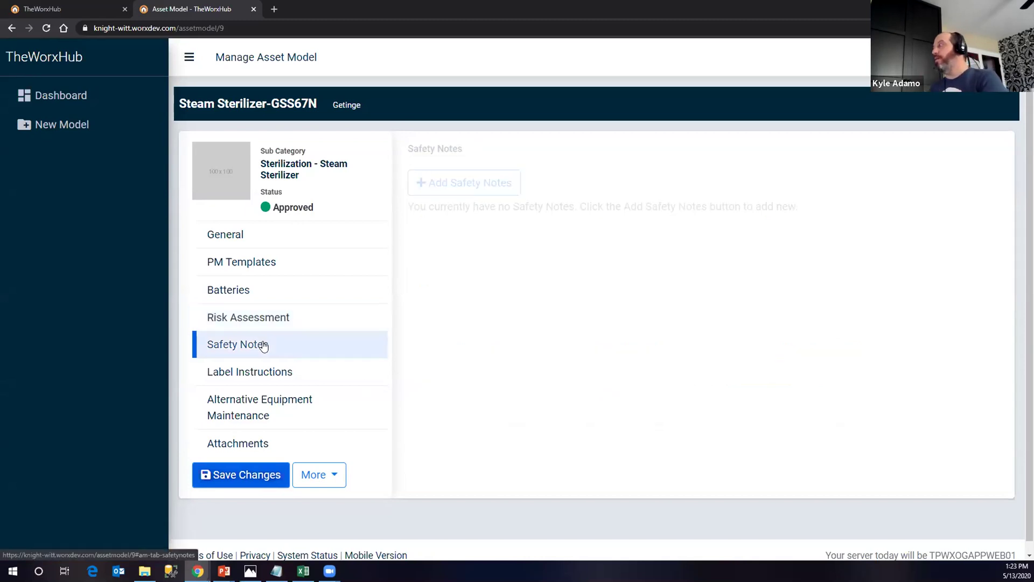
{"action": "left_click", "coordinate": [445, 186]}
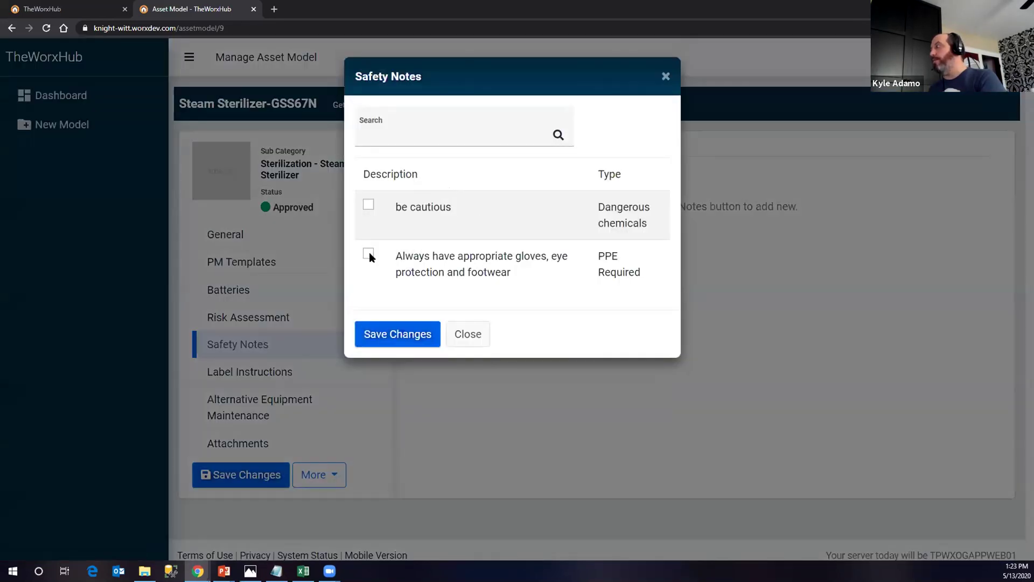
{"action": "left_click", "coordinate": [368, 253]}
{"action": "left_click", "coordinate": [384, 346]}
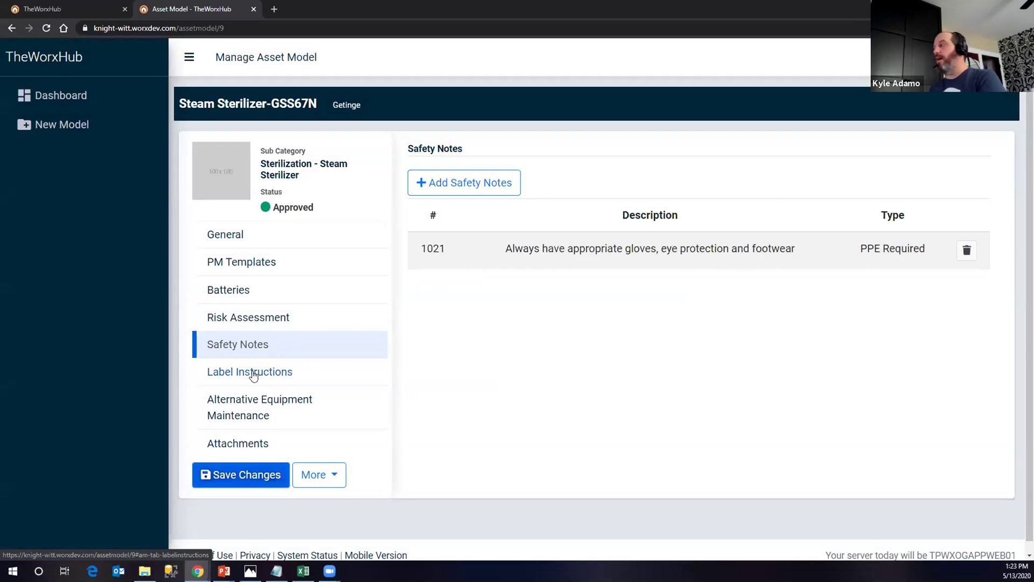
Step: Mark the sterilizer model as being in the AEM Program in its Alternative Equipment Maintenance details
{"action": "left_click", "coordinate": [260, 407]}
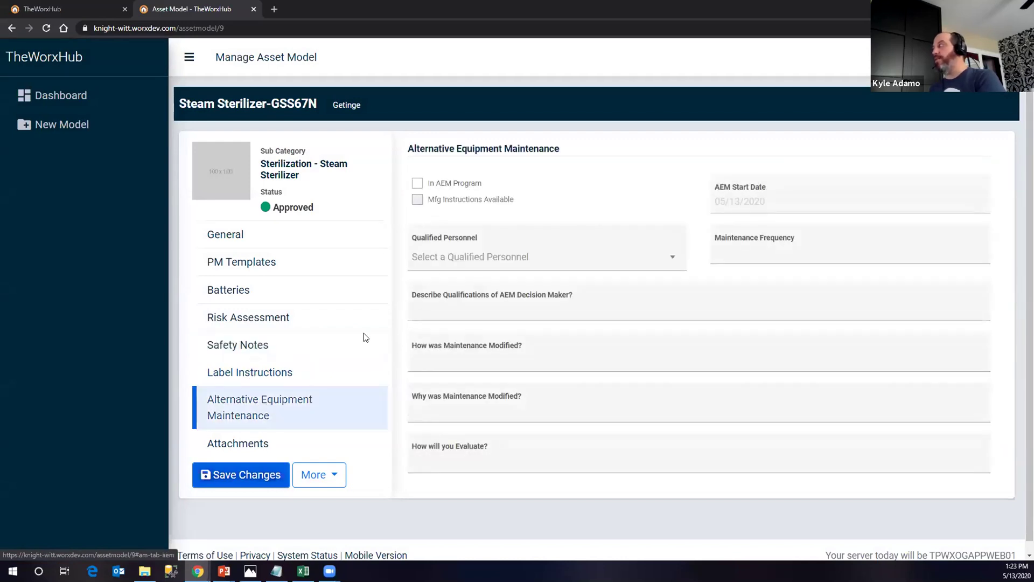
{"action": "left_click", "coordinate": [418, 183]}
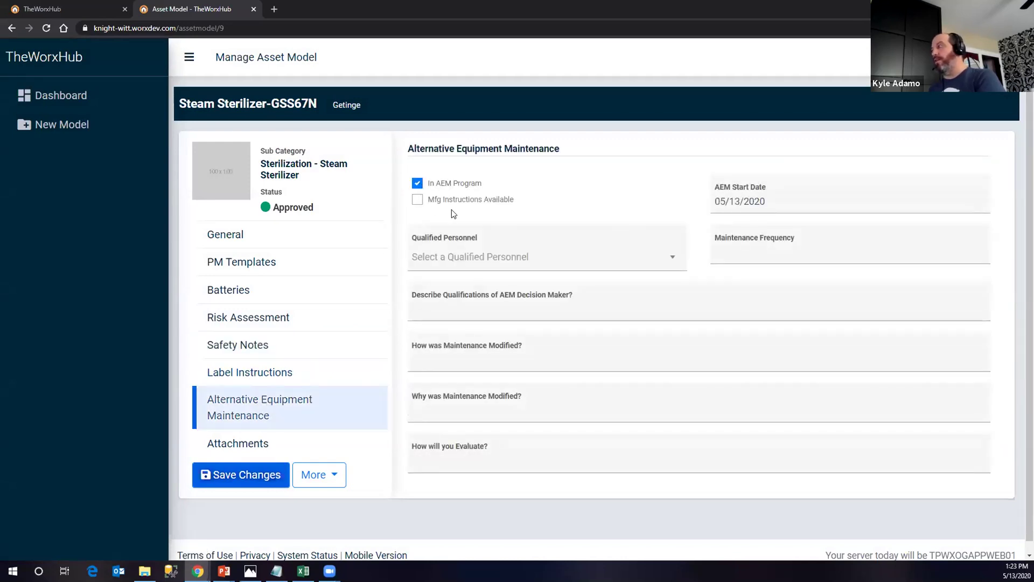
{"action": "left_click", "coordinate": [256, 447]}
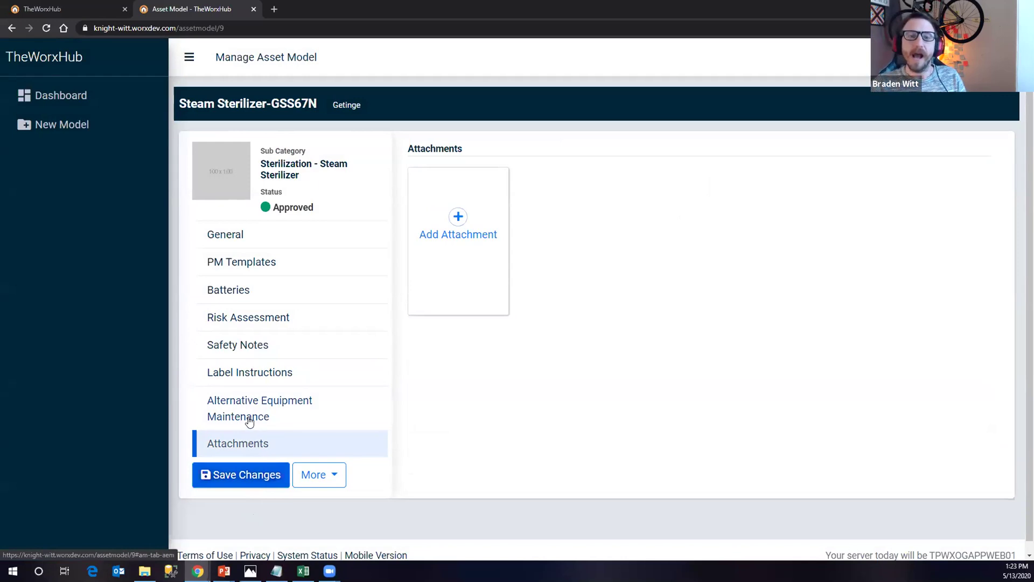
{"action": "left_click", "coordinate": [249, 421]}
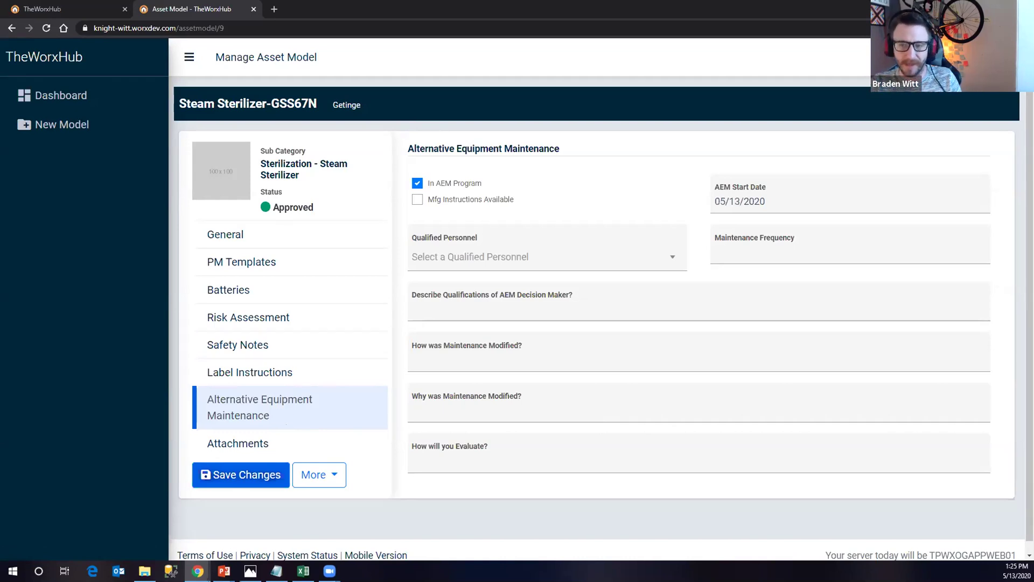
Step: Review the source options for adding an attachment to the model and cancel without attaching anything
{"action": "left_click", "coordinate": [241, 445]}
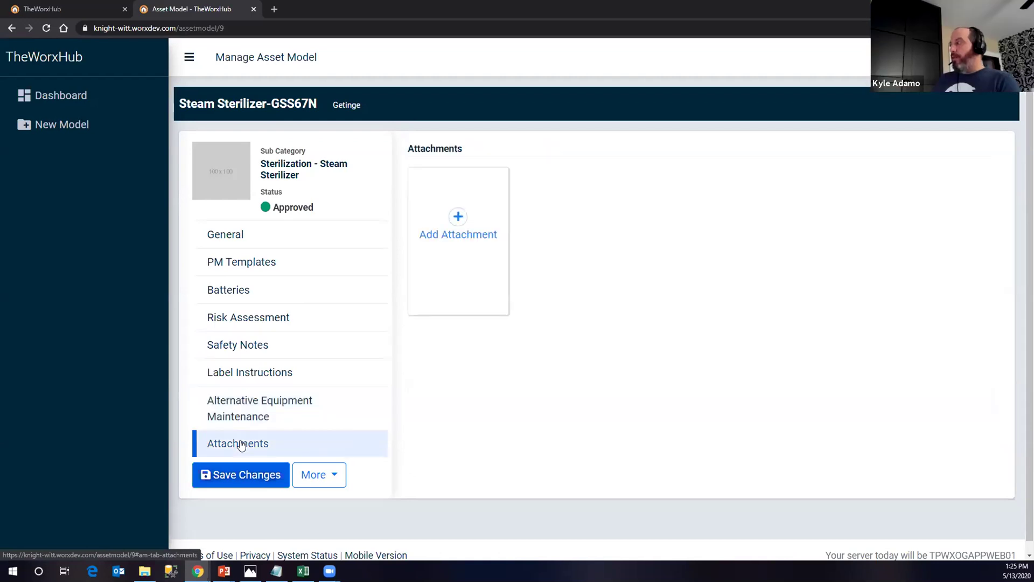
{"action": "left_click", "coordinate": [456, 216]}
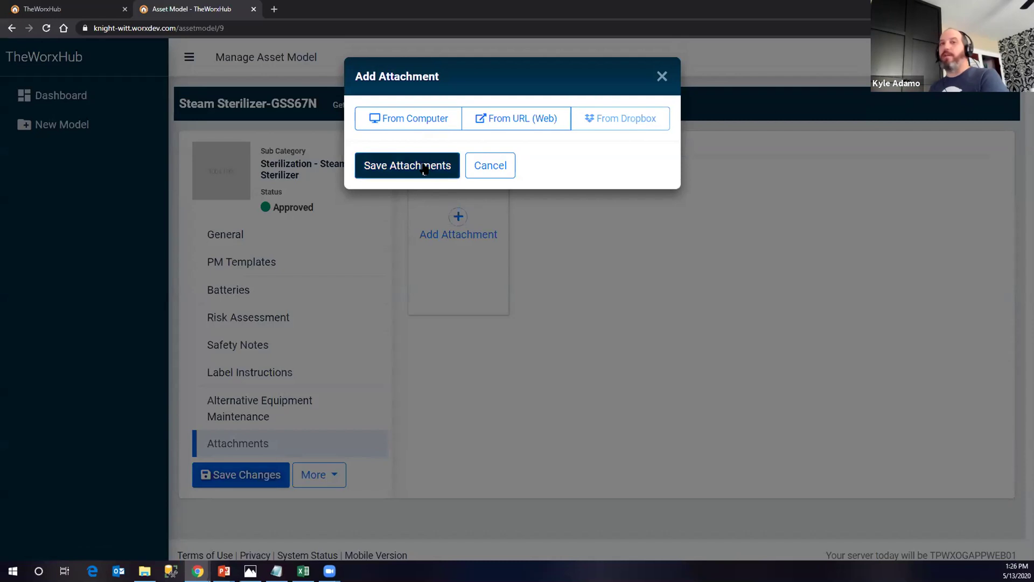
{"action": "left_click", "coordinate": [480, 168]}
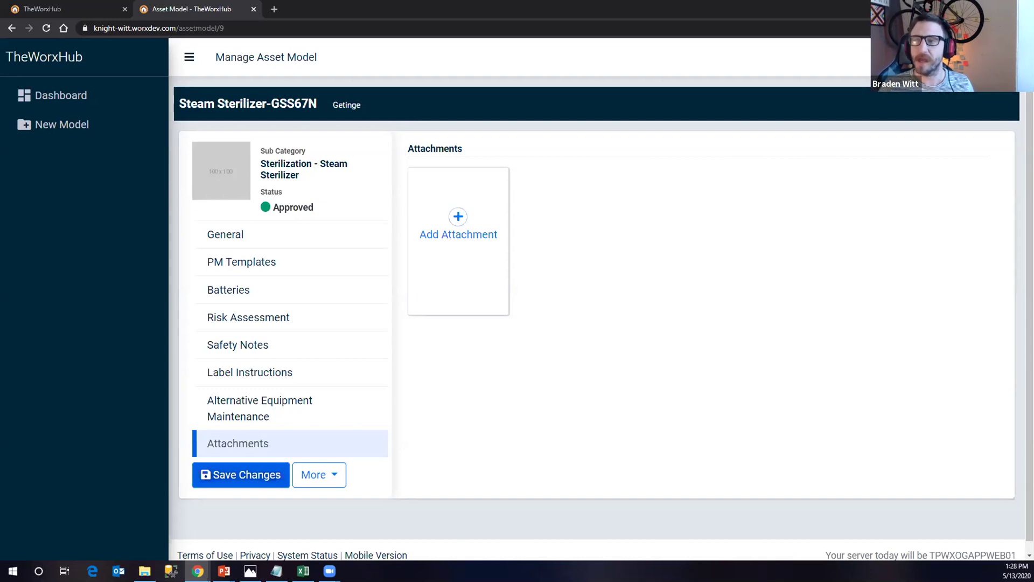
{"action": "key", "text": "alt+Tab"}
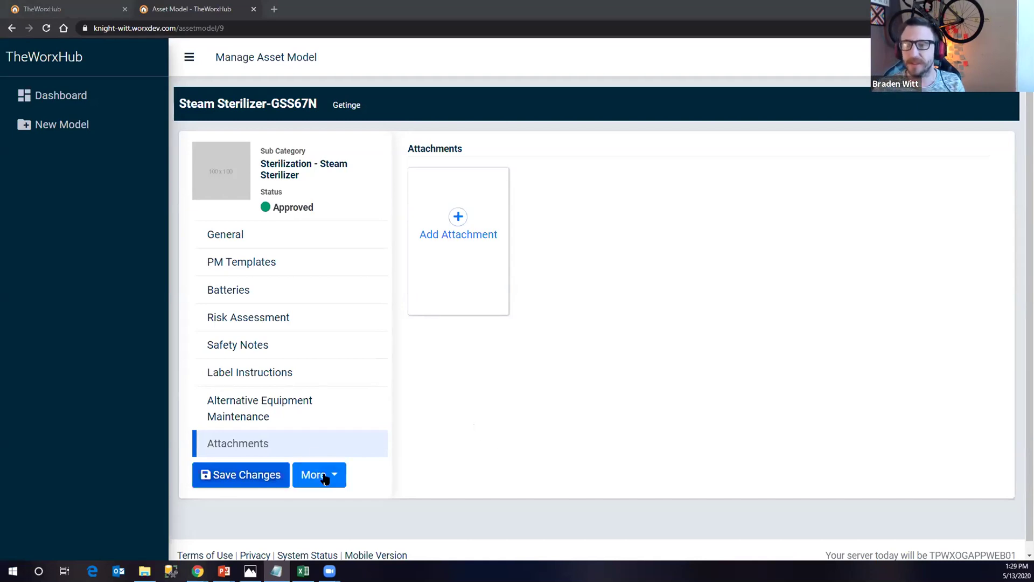
Step: Return to the asset models dashboard, review the Awaiting Revision and Pending Approval lists, and show the additional actions for da vinci x
{"action": "left_click", "coordinate": [69, 102]}
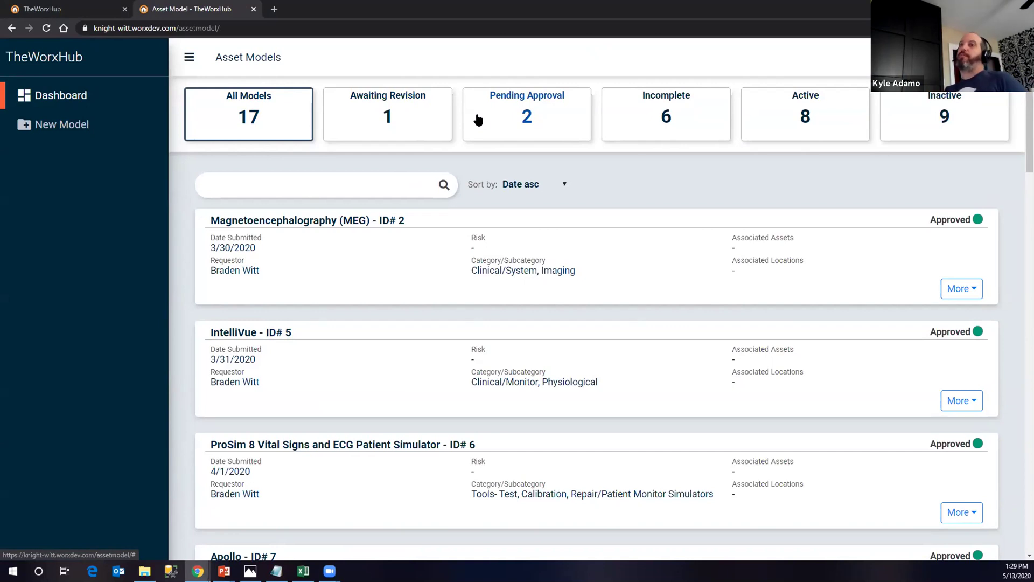
{"action": "left_click", "coordinate": [410, 112]}
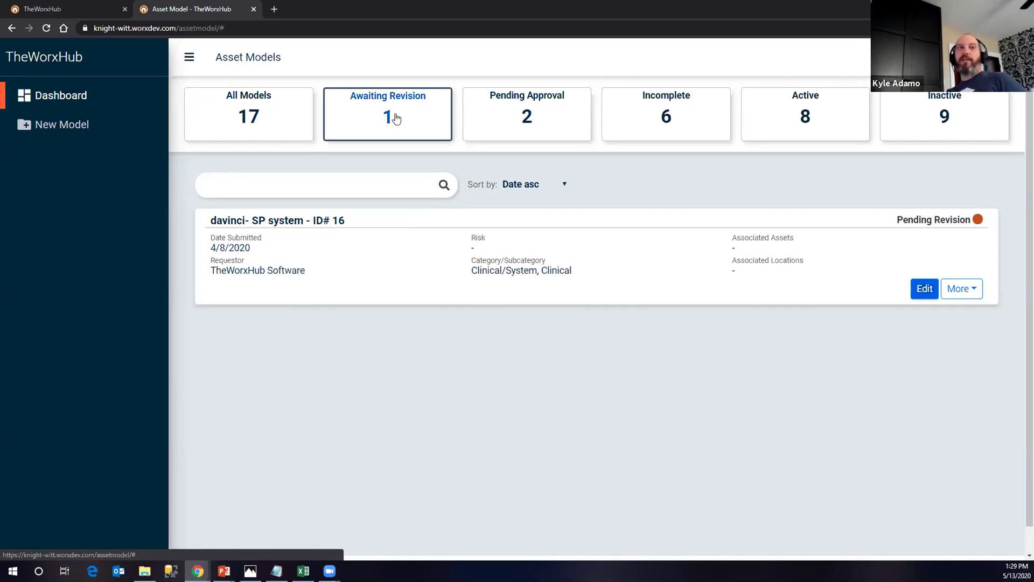
{"action": "left_click", "coordinate": [530, 117]}
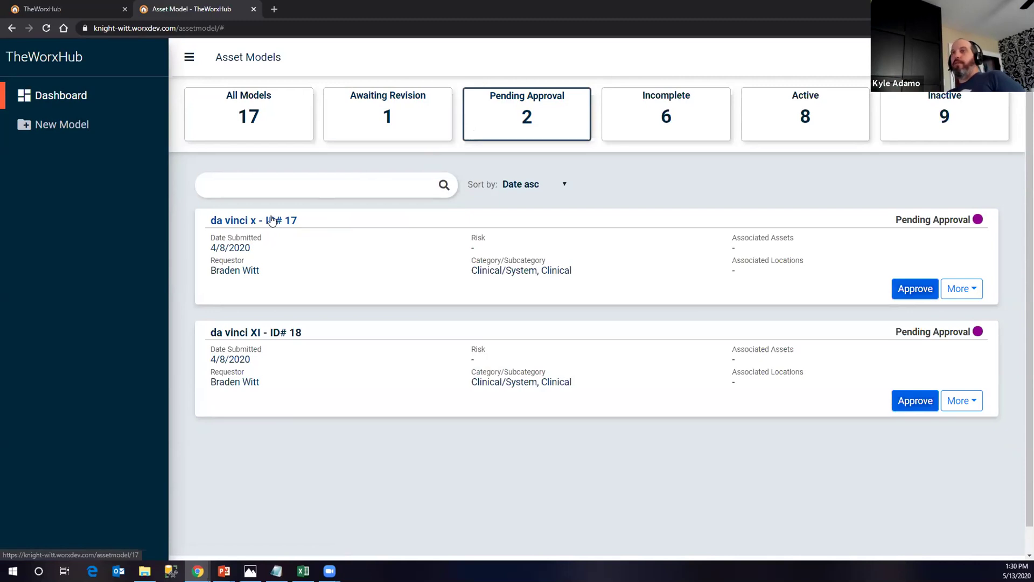
{"action": "left_click", "coordinate": [960, 289]}
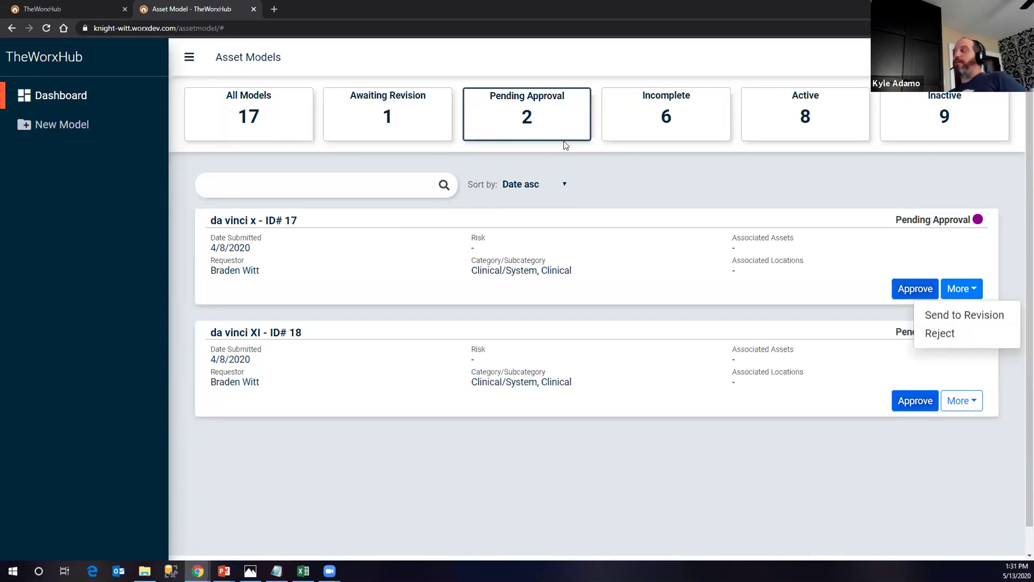
Step: Switch to the browser window with the requestor's home page and check the status and location of the recent work requests
{"action": "left_click", "coordinate": [91, 9]}
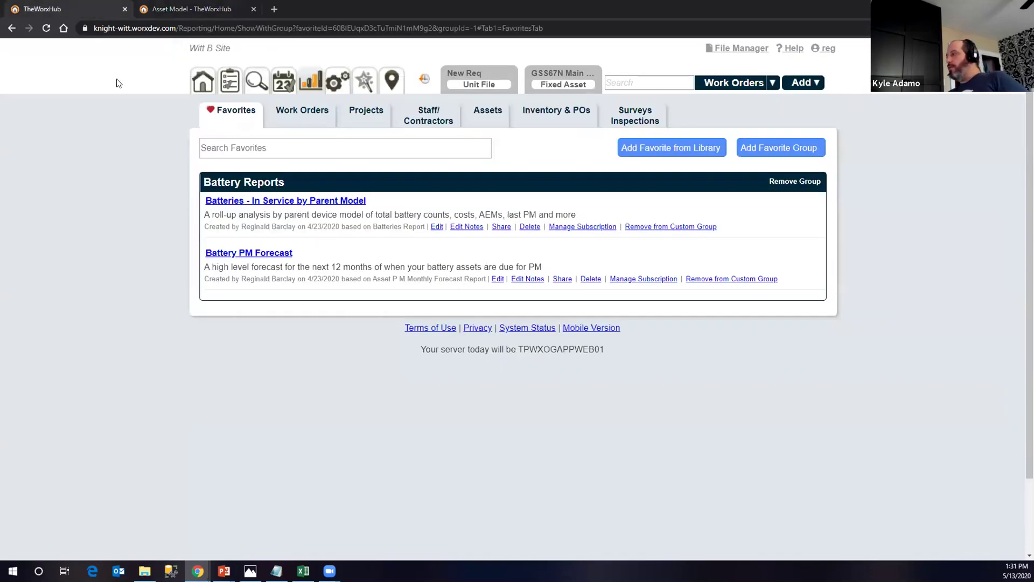
{"action": "left_click", "coordinate": [198, 571]}
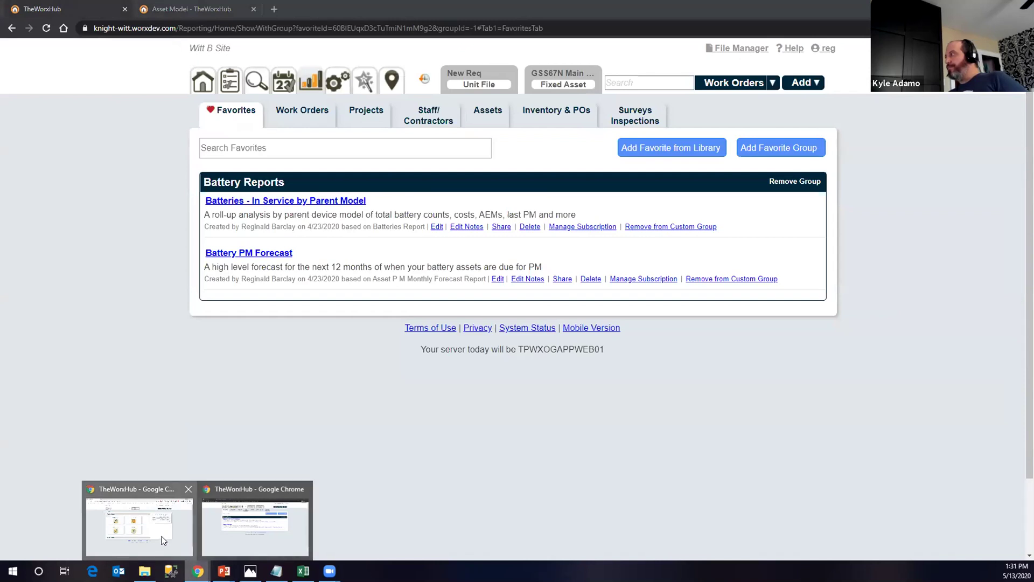
{"action": "left_click", "coordinate": [140, 525]}
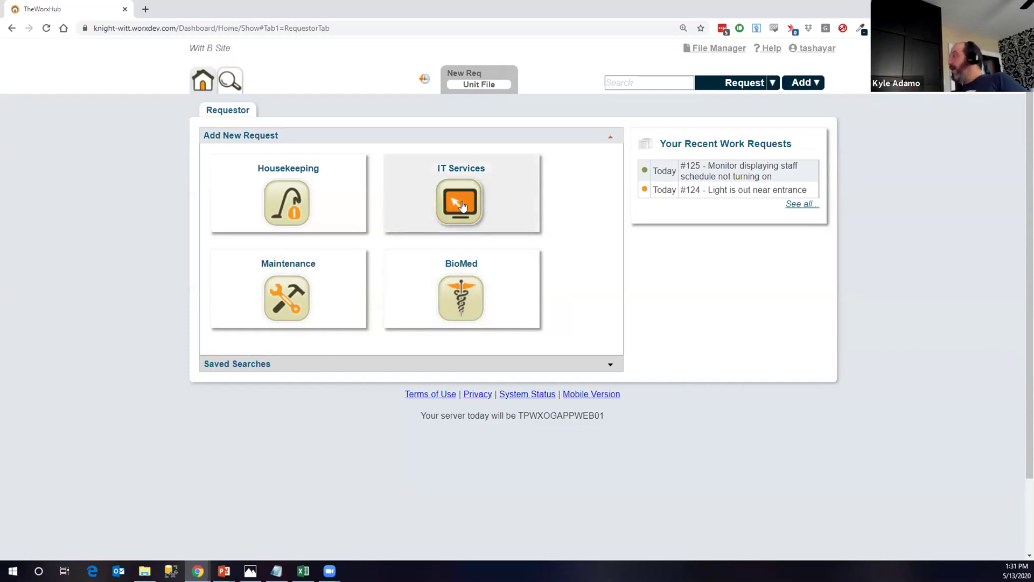
{"action": "mouse_move", "coordinate": [700, 190]}
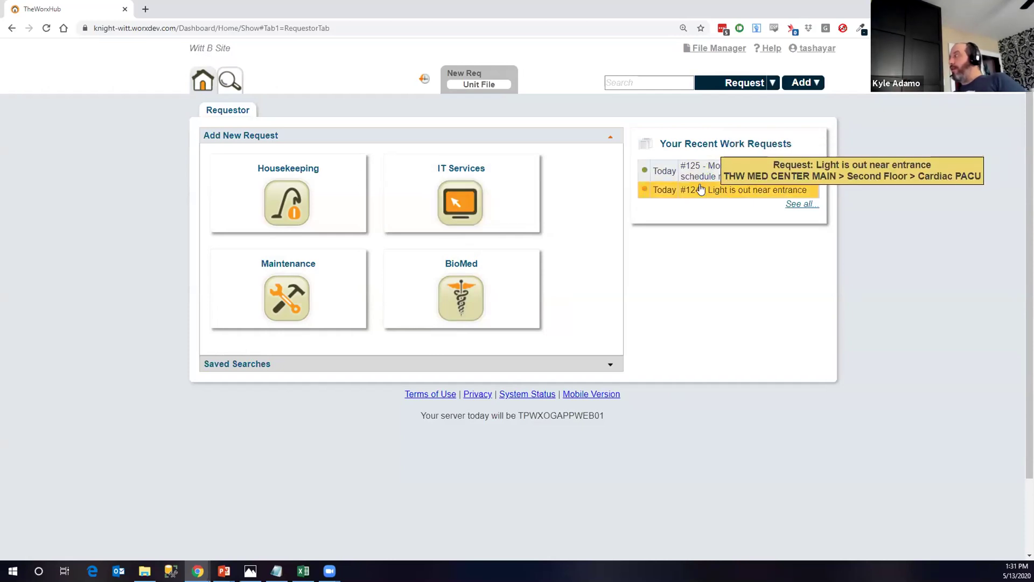
{"action": "mouse_move", "coordinate": [643, 172]}
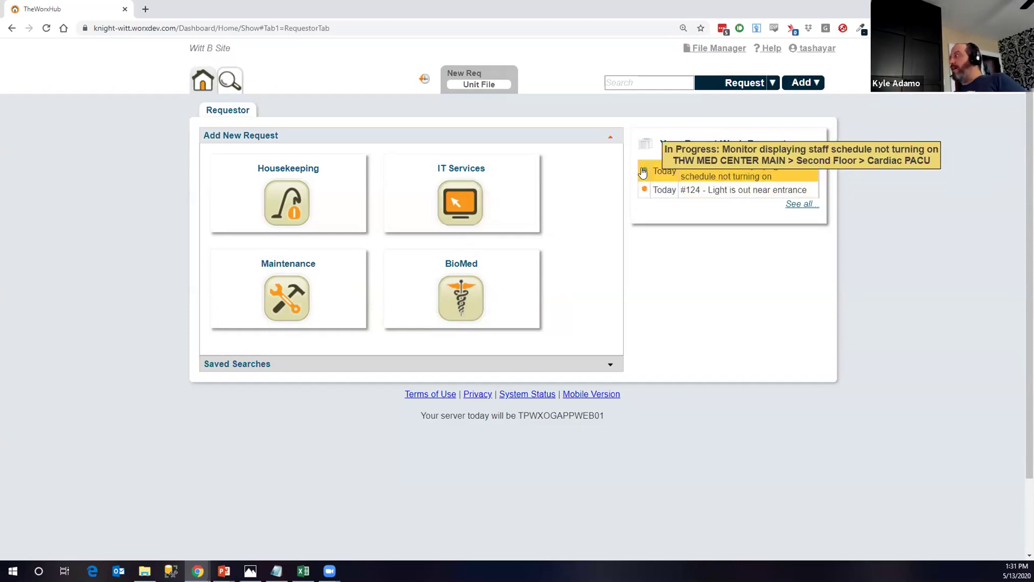
{"action": "mouse_move", "coordinate": [646, 190]}
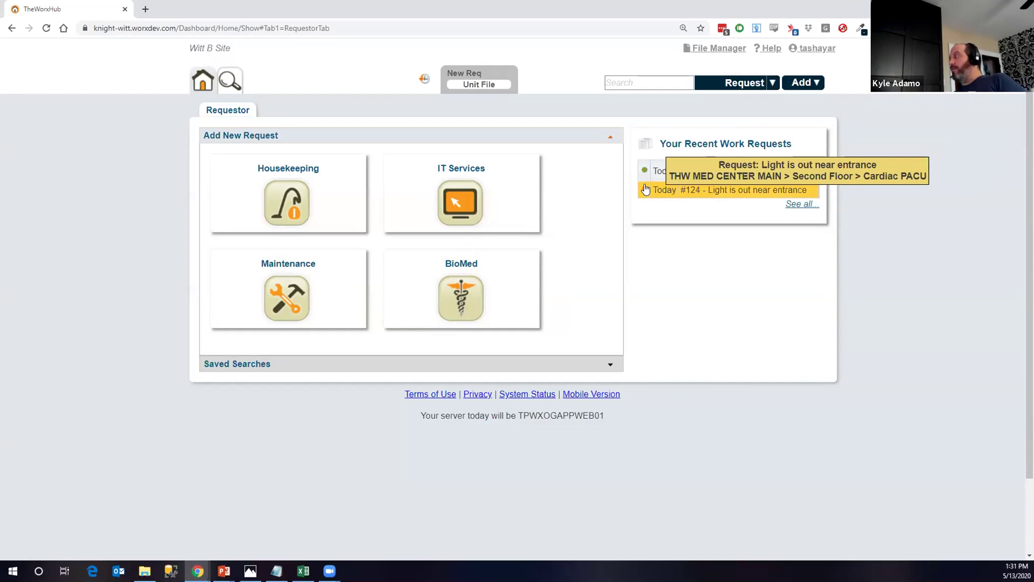
Step: Start a new BioMed request, search its assets for "sterilizer" and select the GSS67N Main Sterilizer
{"action": "left_click", "coordinate": [452, 300]}
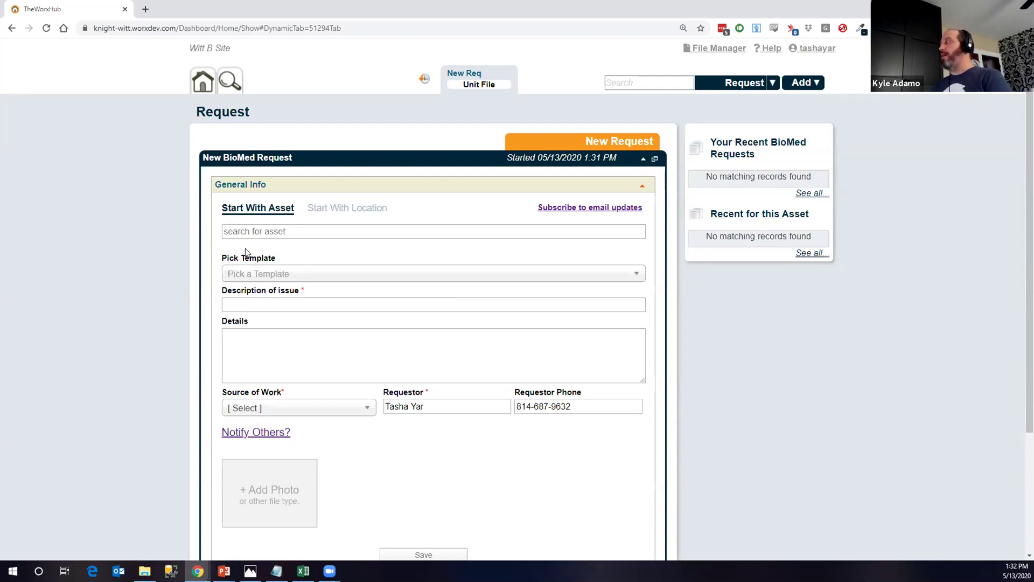
{"action": "scroll", "coordinate": [246, 250], "scroll_direction": "down", "scroll_amount": 1}
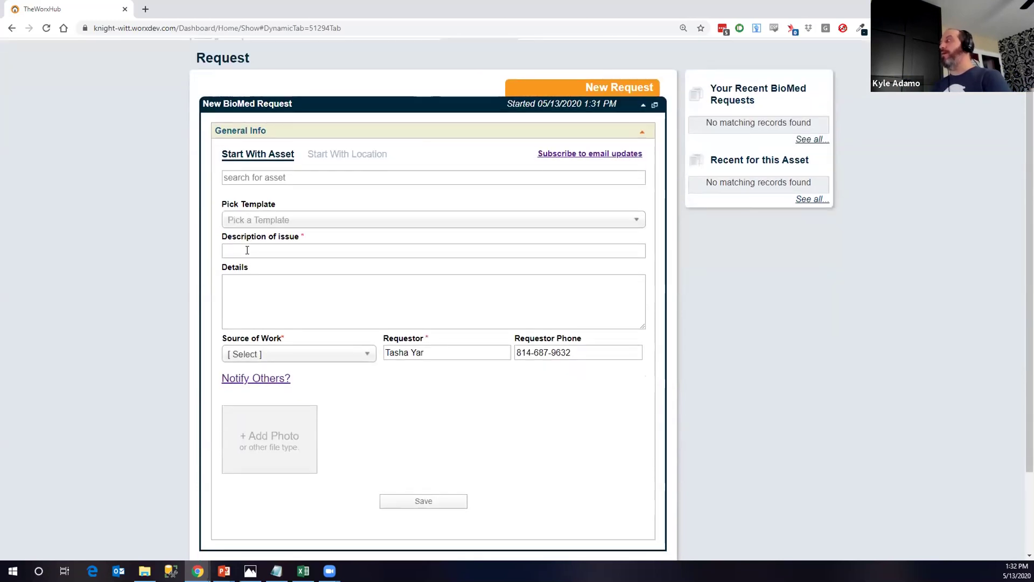
{"action": "left_click", "coordinate": [344, 179]}
{"action": "type", "text": "ster"}
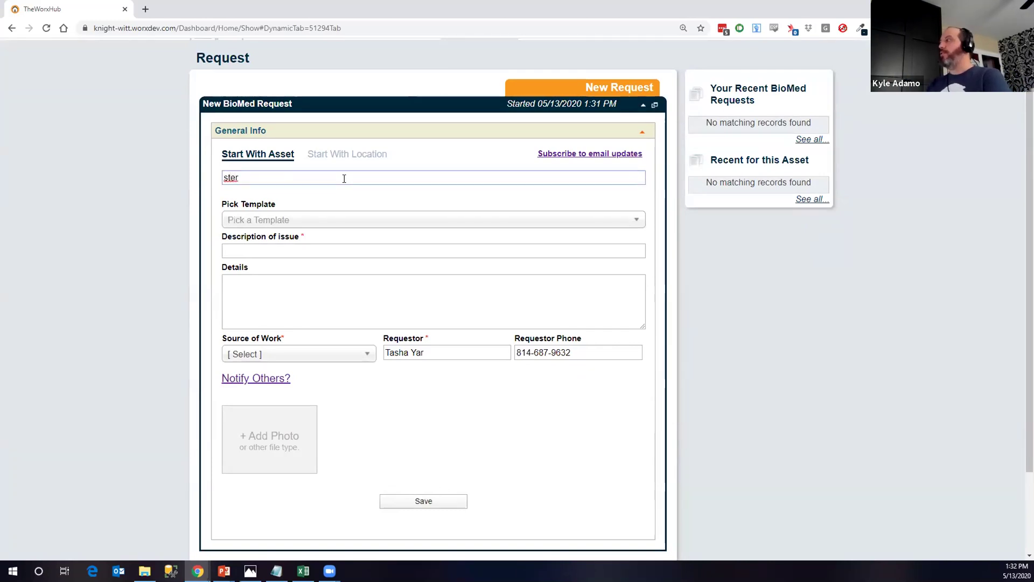
{"action": "type", "text": "i"}
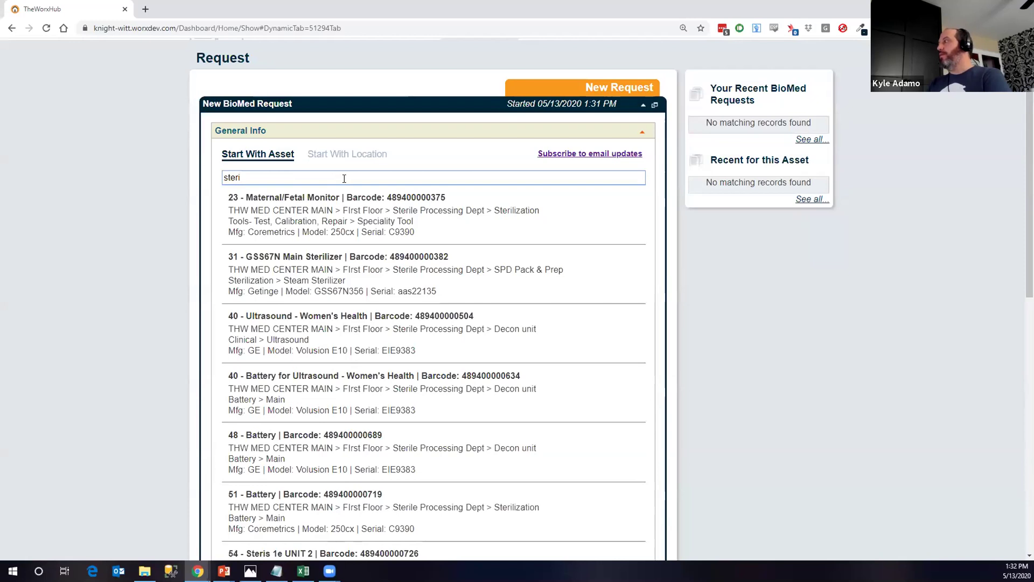
{"action": "type", "text": "l"}
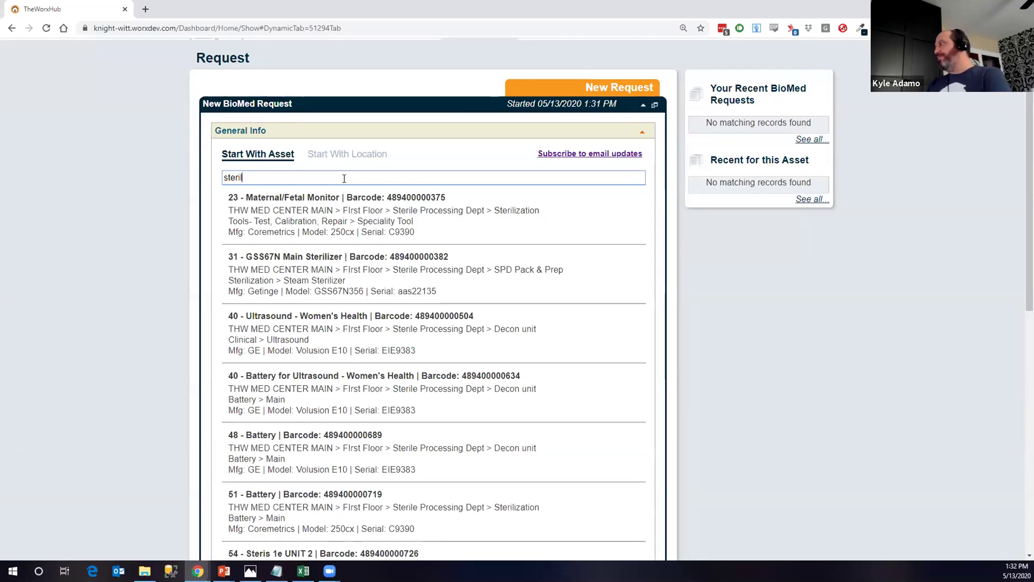
{"action": "type", "text": "izer ma"}
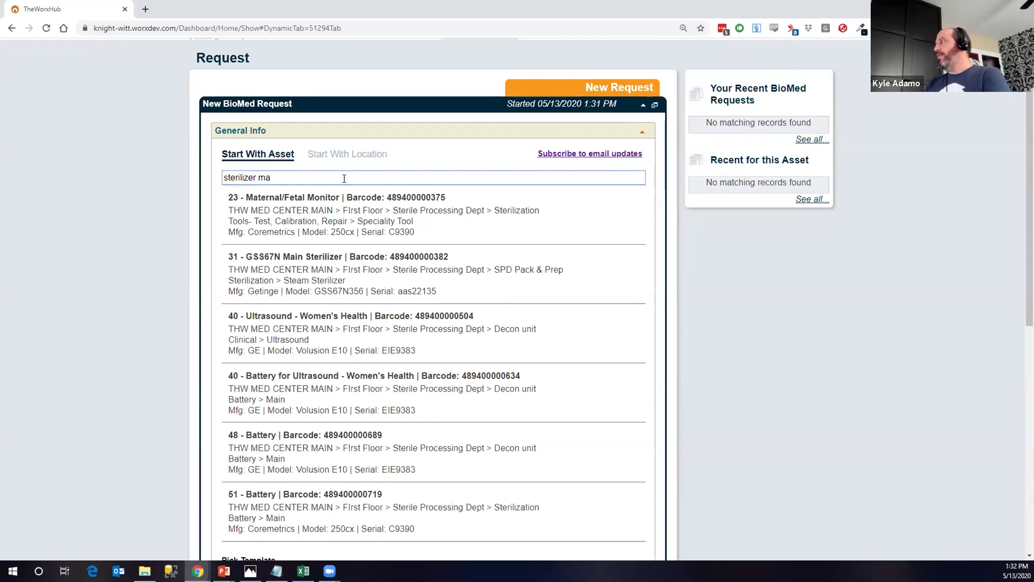
{"action": "key", "text": "BackSpace"}
{"action": "key", "text": "BackSpace"}
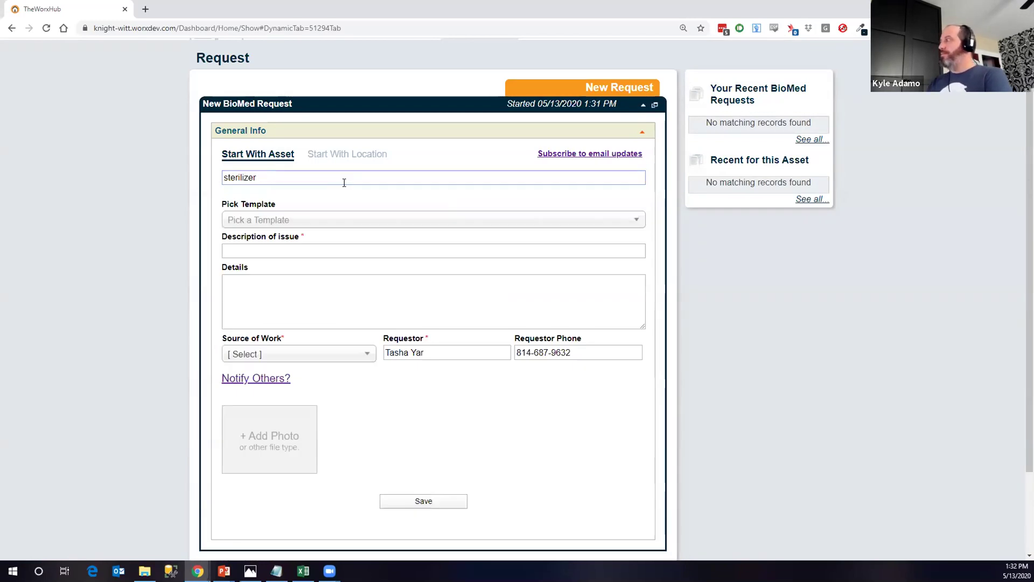
{"action": "key", "text": "Return"}
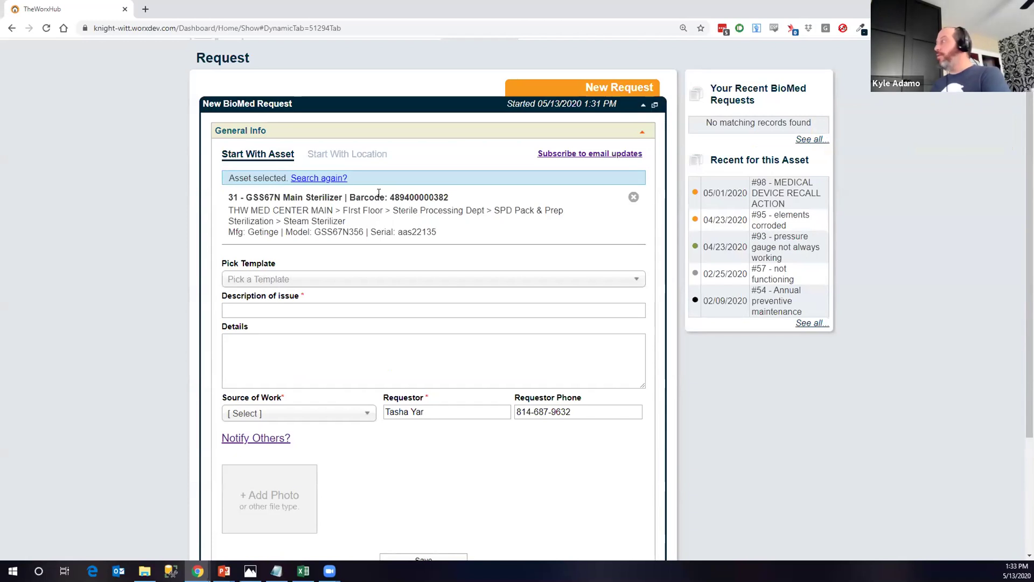
{"action": "left_click", "coordinate": [331, 178]}
{"action": "double_click", "coordinate": [295, 179]}
{"action": "key", "text": "BackSpace"}
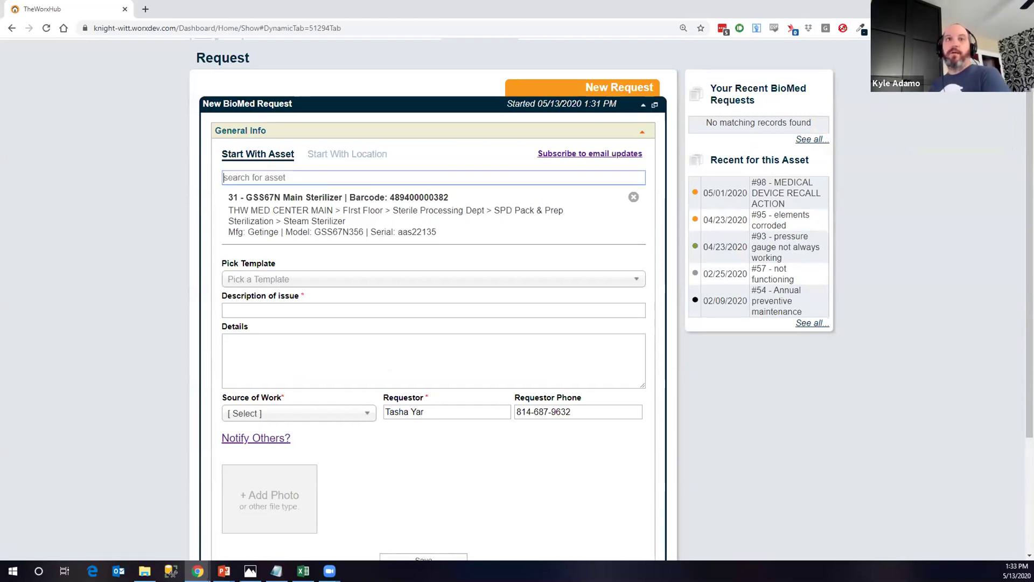
{"action": "key", "text": "alt+Tab"}
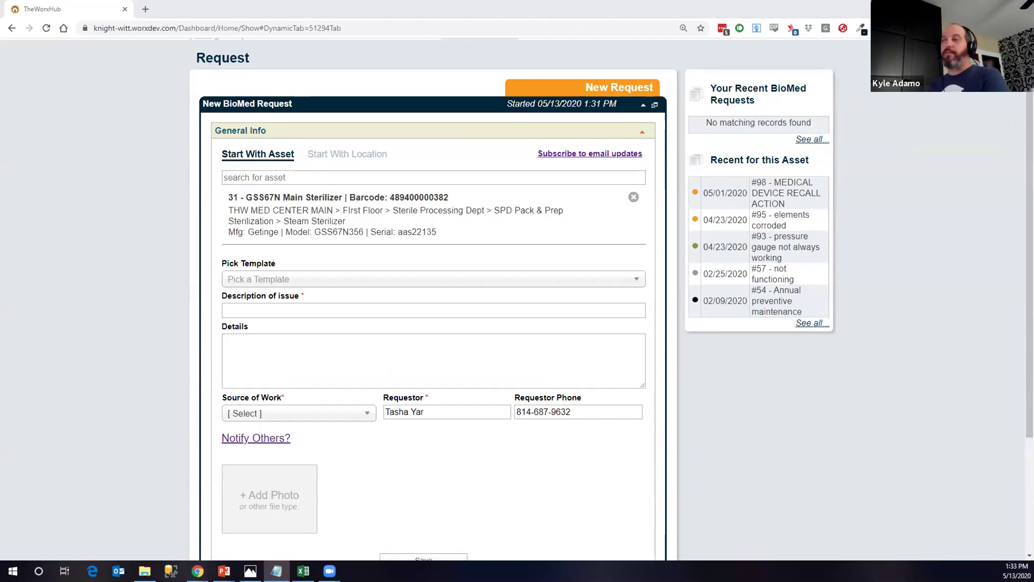
{"action": "left_click", "coordinate": [248, 179]}
{"action": "type", "text": "489400000382"}
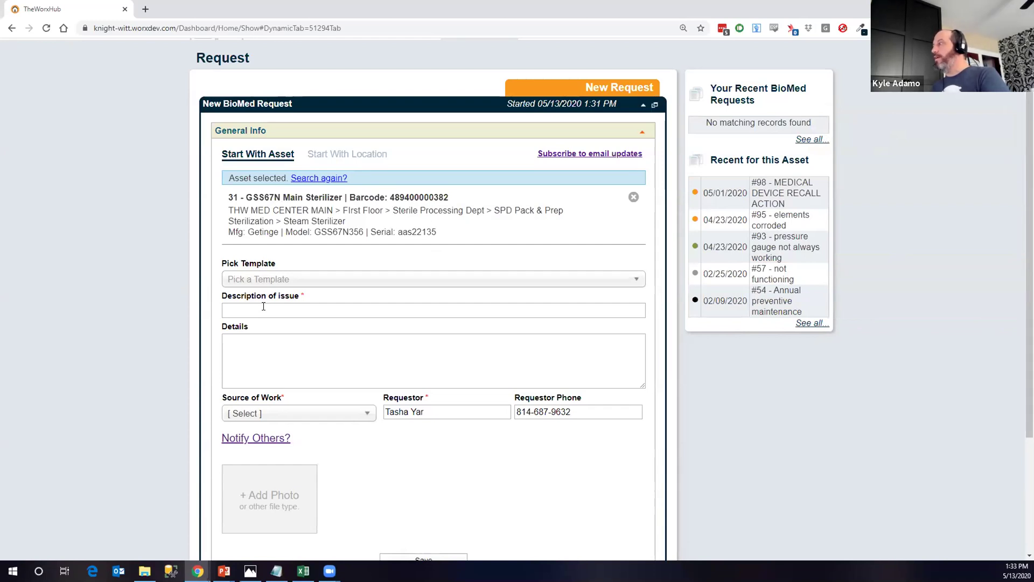
Step: Clear the selected asset, search for "get" and select the GSS67N Main Sterilizer for the request
{"action": "left_click", "coordinate": [633, 197]}
{"action": "double_click", "coordinate": [319, 173]}
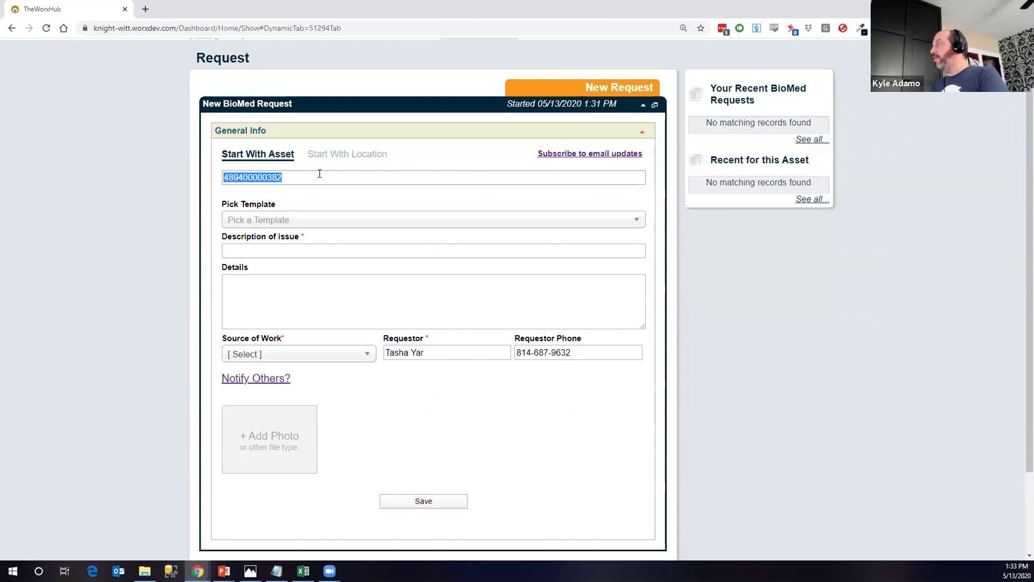
{"action": "key", "text": "BackSpace"}
{"action": "type", "text": "get"}
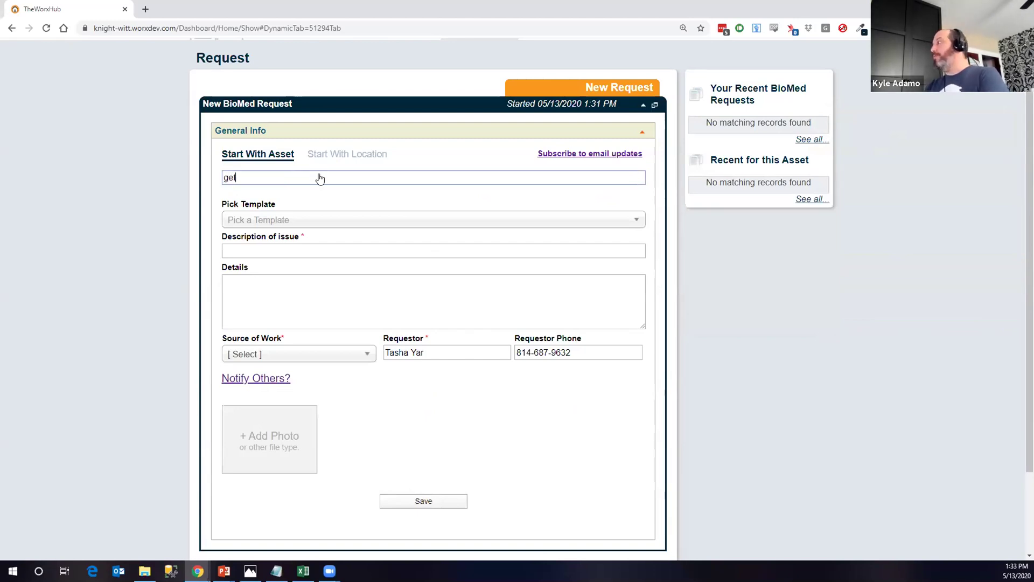
{"action": "key", "text": "Return"}
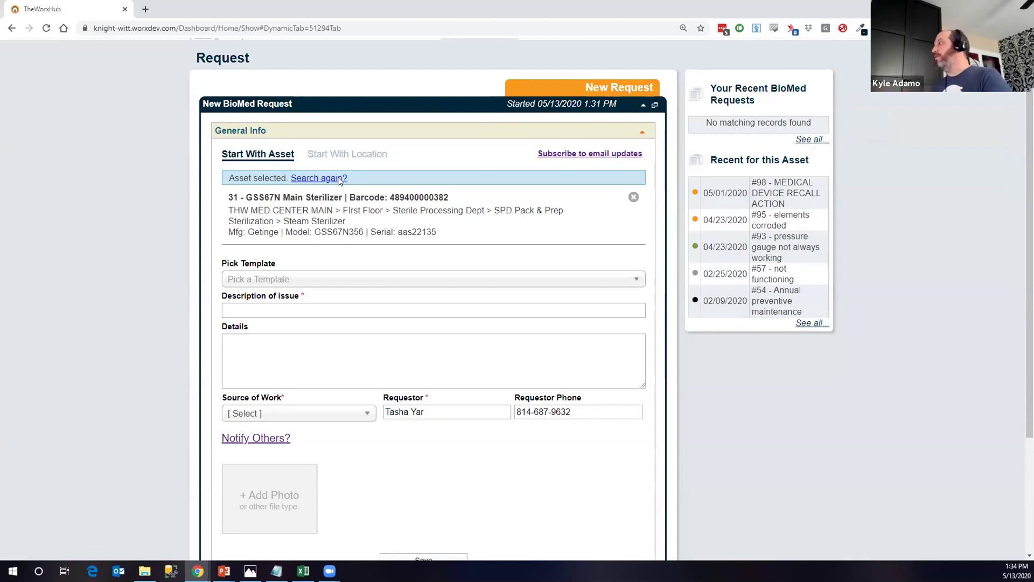
Step: Check the sterilizer's recent work requests and the request's description and details fields
{"action": "mouse_move", "coordinate": [709, 190]}
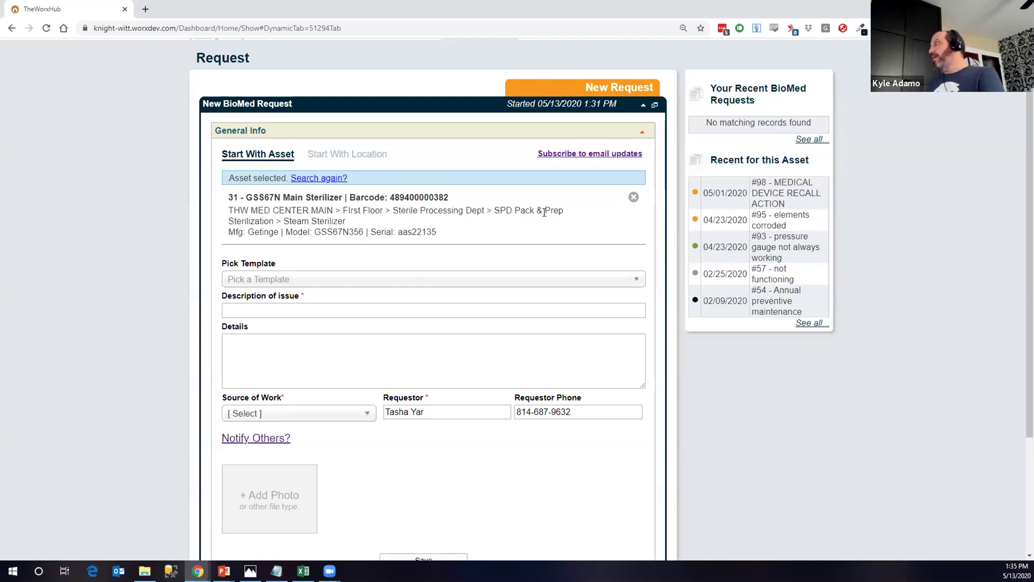
{"action": "left_click", "coordinate": [302, 310]}
{"action": "left_click", "coordinate": [513, 358]}
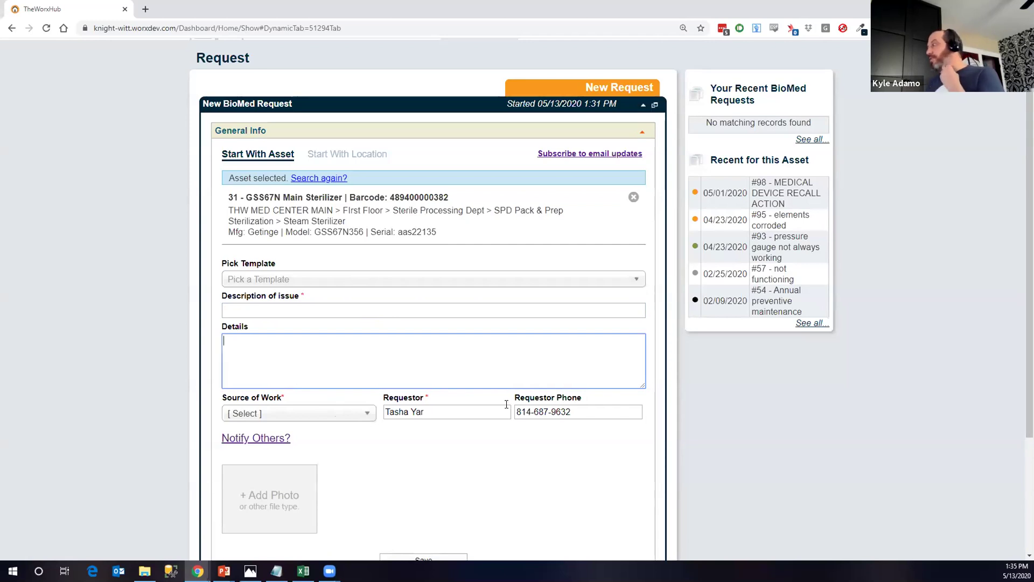
Step: Show the Notify Others options, look through the available email subscribers and groups, and close the list without choosing anyone
{"action": "left_click", "coordinate": [270, 438]}
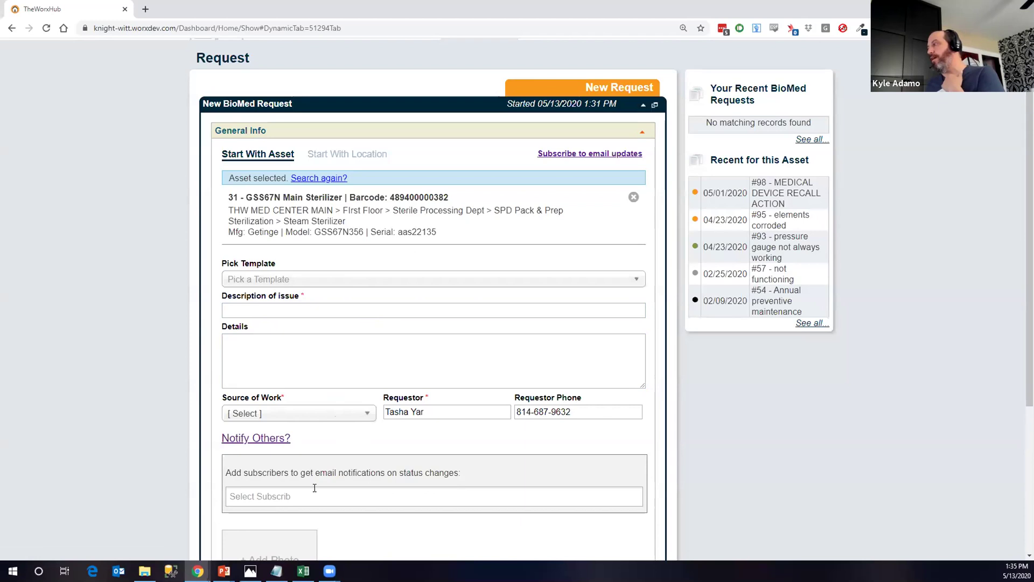
{"action": "left_click", "coordinate": [315, 497]}
{"action": "scroll", "coordinate": [312, 490], "scroll_direction": "down", "scroll_amount": 2}
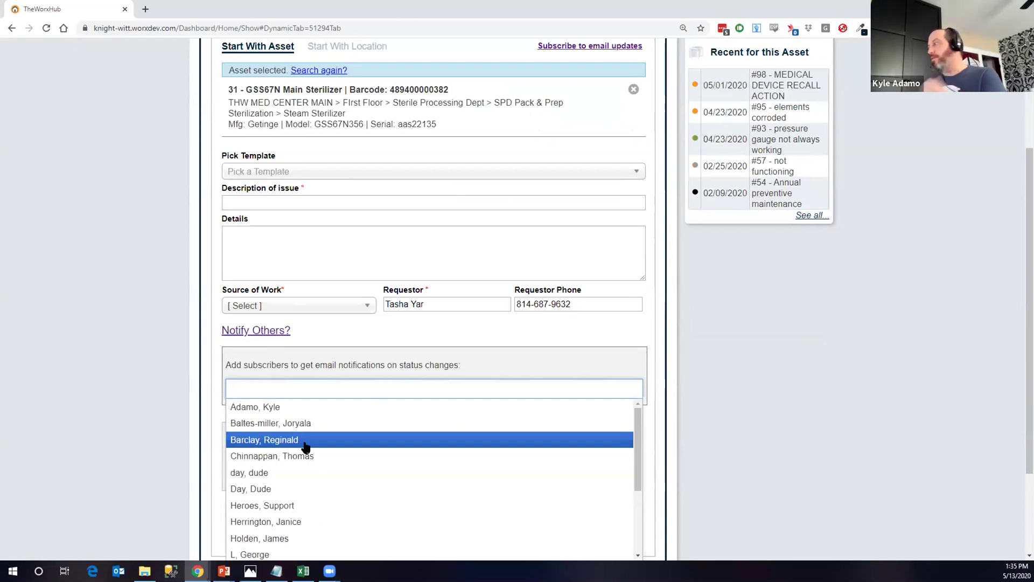
{"action": "scroll", "coordinate": [304, 443], "scroll_direction": "down", "scroll_amount": 3}
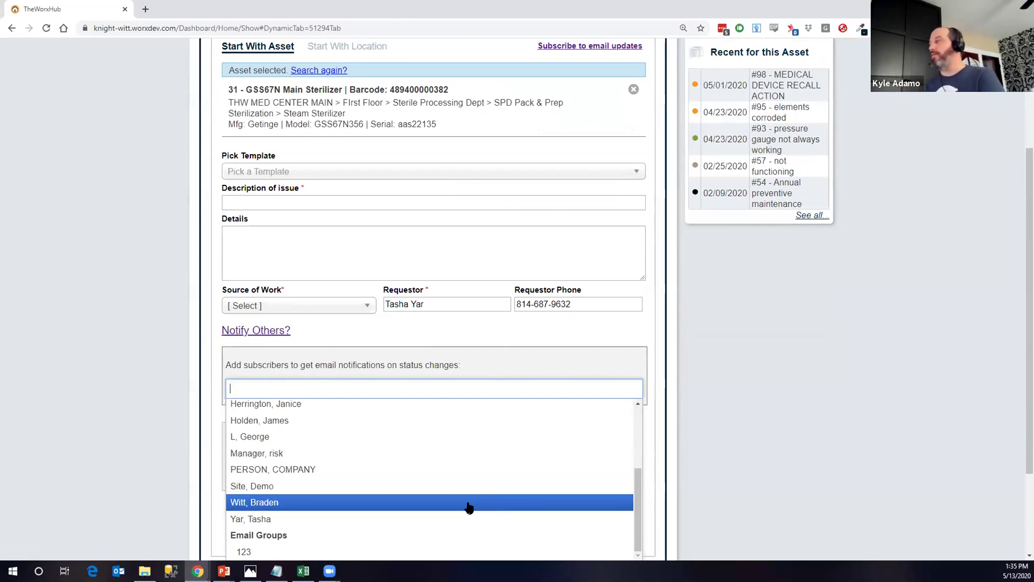
{"action": "left_click", "coordinate": [139, 338]}
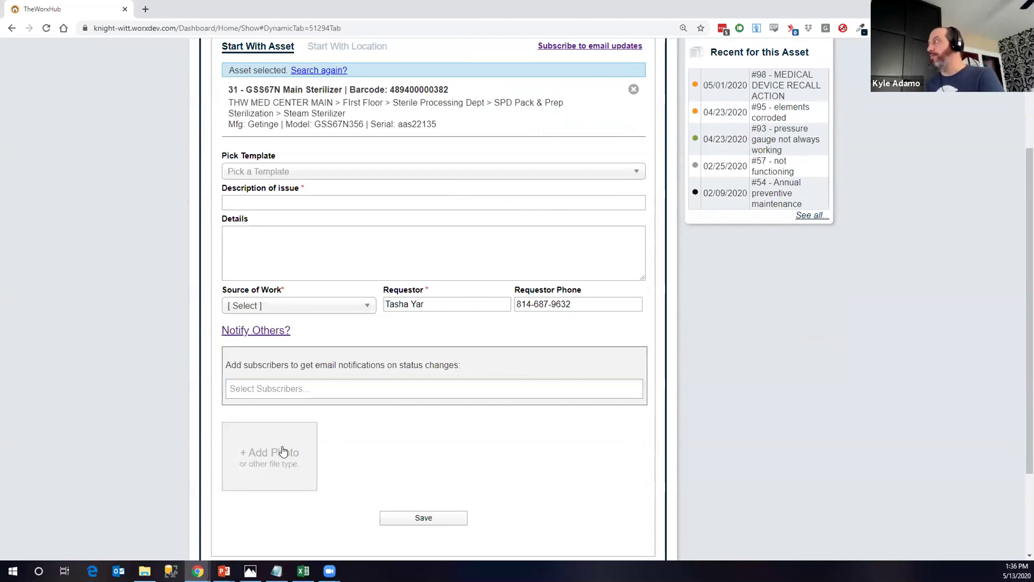
{"action": "scroll", "coordinate": [677, 505], "scroll_direction": "up", "scroll_amount": 2}
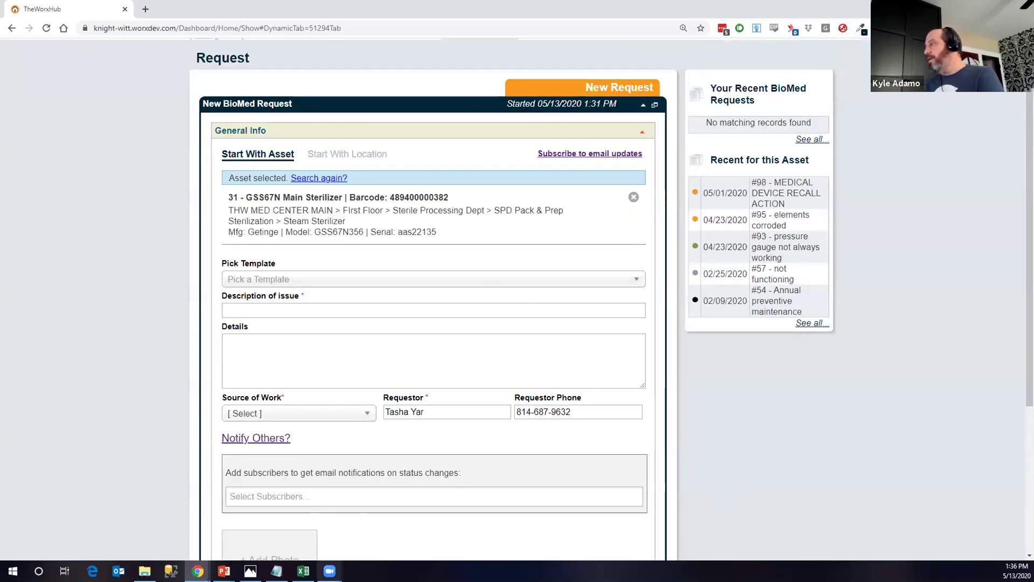
Step: Switch to the phone's mobile TheWorxHub dashboard and review its BioMed work lists and available actions
{"action": "mouse_move", "coordinate": [197, 571]}
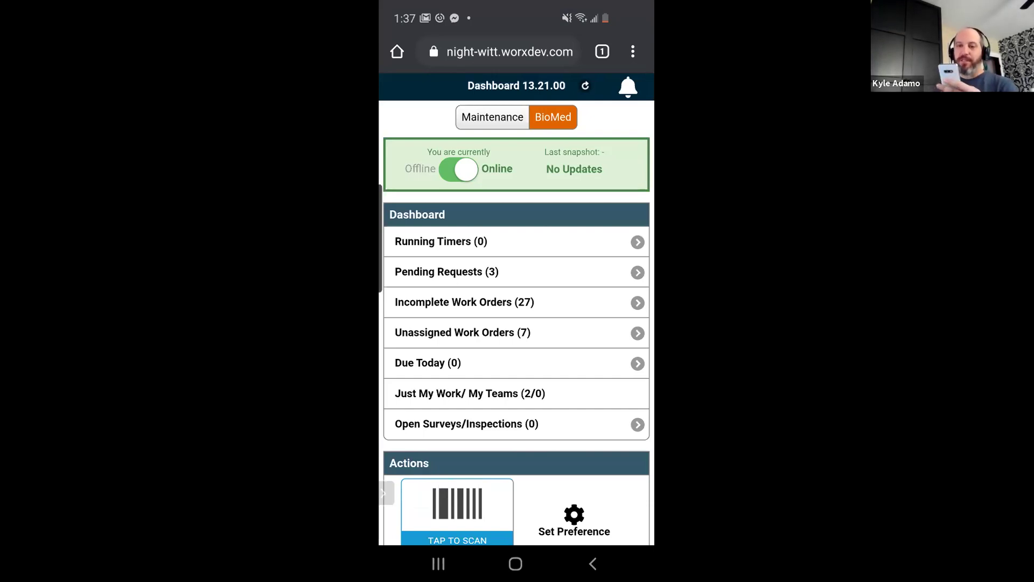
{"action": "scroll", "coordinate": [516, 323], "scroll_direction": "down", "scroll_amount": 2}
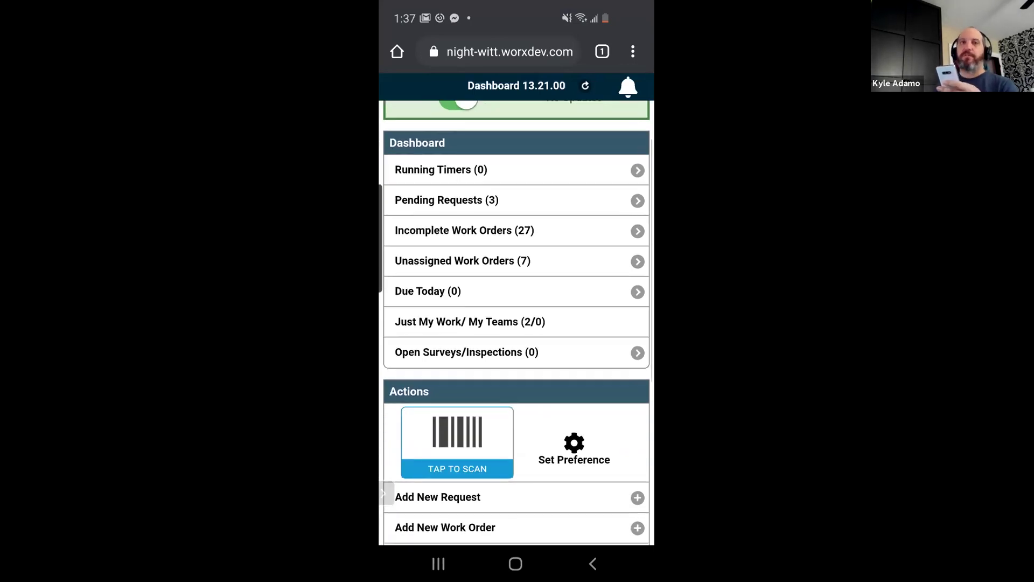
{"action": "scroll", "coordinate": [516, 324], "scroll_direction": "up", "scroll_amount": 2}
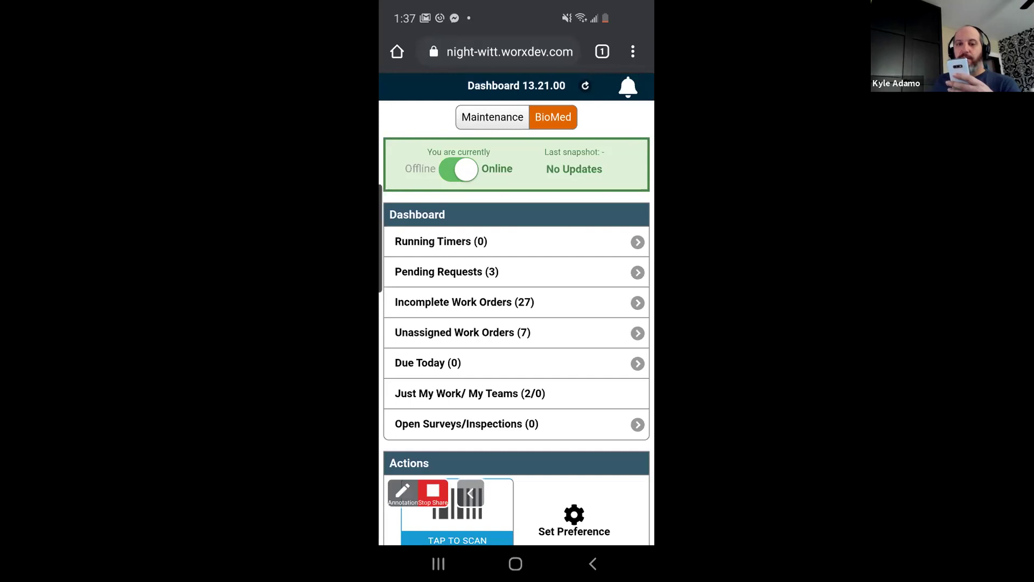
Step: Scan the barcode of the GSS67N Main Sterilizer and start the timer on its work order 93, pressure gauge not always working
{"action": "left_click", "coordinate": [457, 540]}
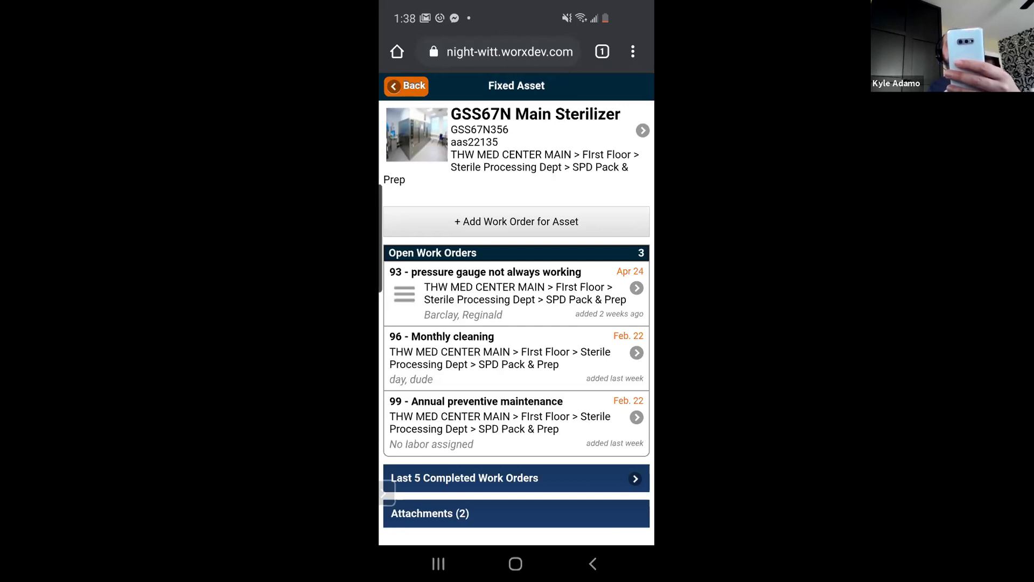
{"action": "left_click", "coordinate": [404, 294]}
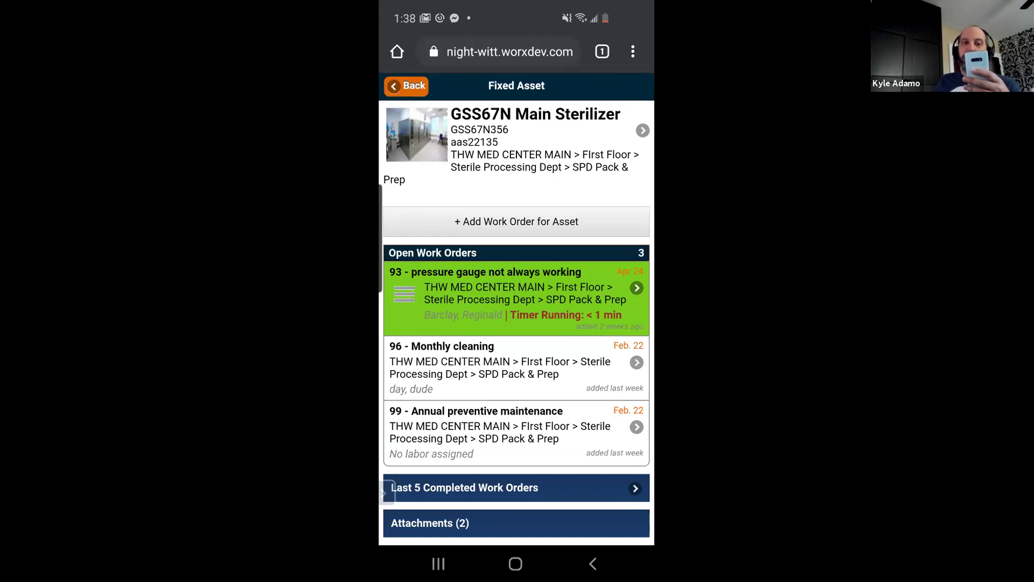
Step: Try to change the status of work order 96, Monthly cleaning, to Complete and return to the sterilizer's asset page
{"action": "left_click", "coordinate": [501, 368]}
{"action": "scroll", "coordinate": [516, 323], "scroll_direction": "down", "scroll_amount": 10}
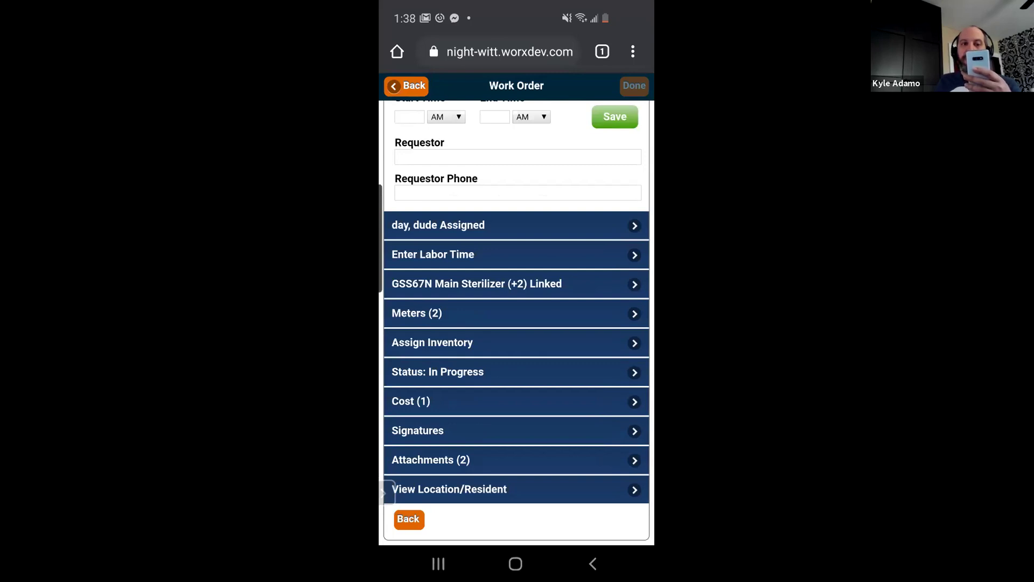
{"action": "left_click", "coordinate": [438, 372]}
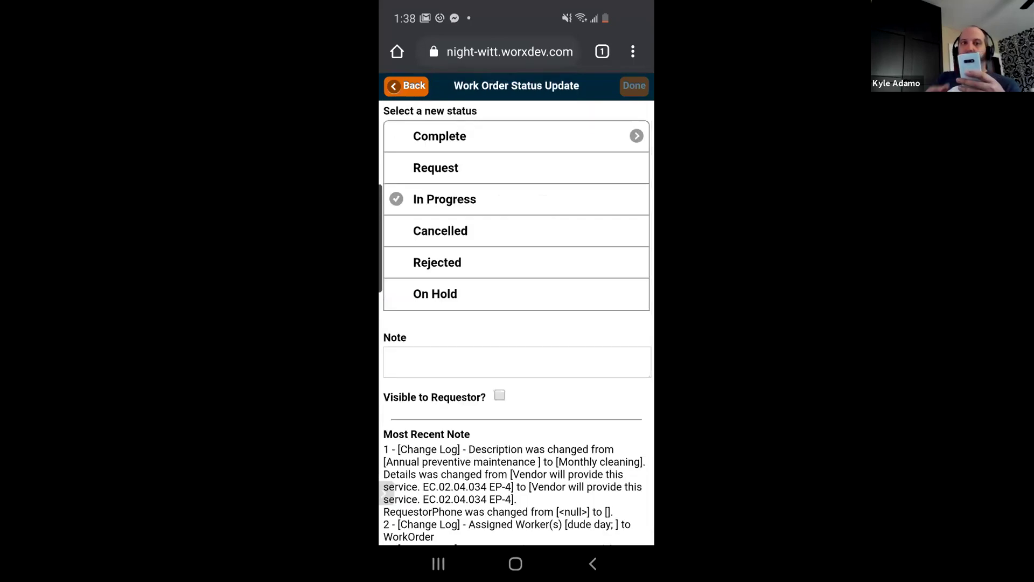
{"action": "left_click", "coordinate": [516, 135]}
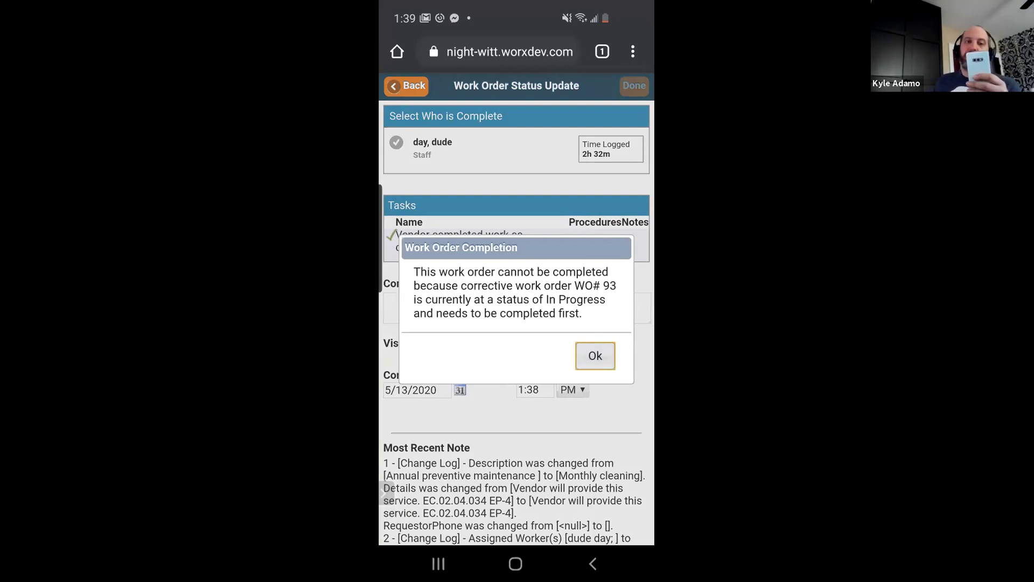
{"action": "key", "text": "Return"}
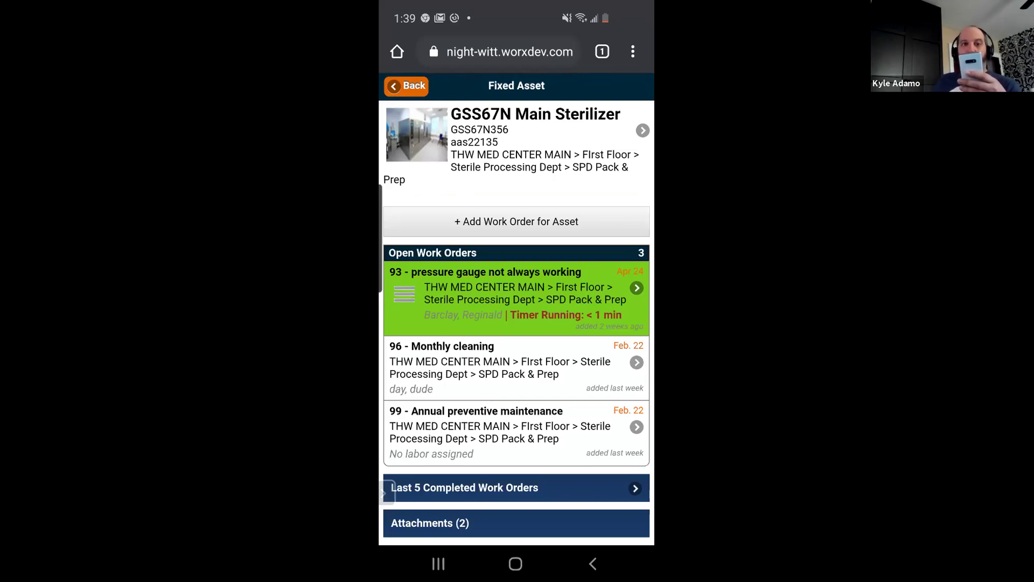
Step: Review the sterilizer's last five completed work orders and its attachments, and return to the mobile dashboard
{"action": "left_click", "coordinate": [464, 488]}
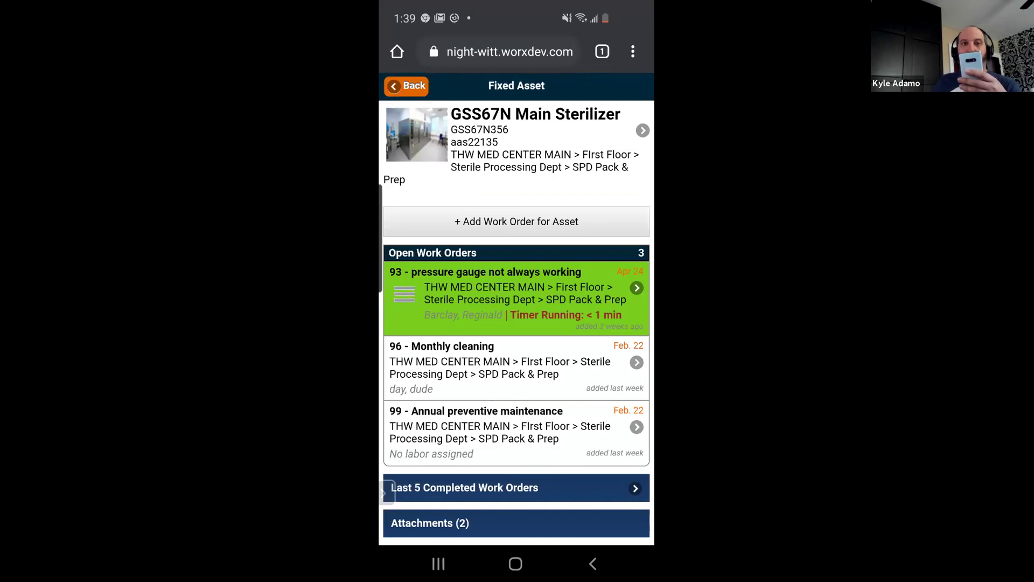
{"action": "scroll", "coordinate": [516, 323], "scroll_direction": "down", "scroll_amount": 3}
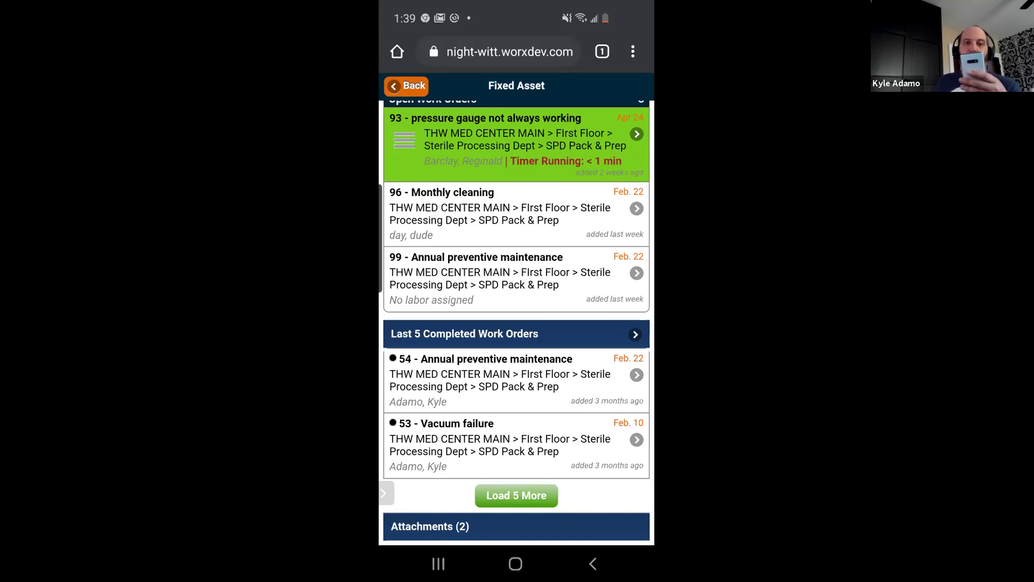
{"action": "left_click", "coordinate": [429, 527]}
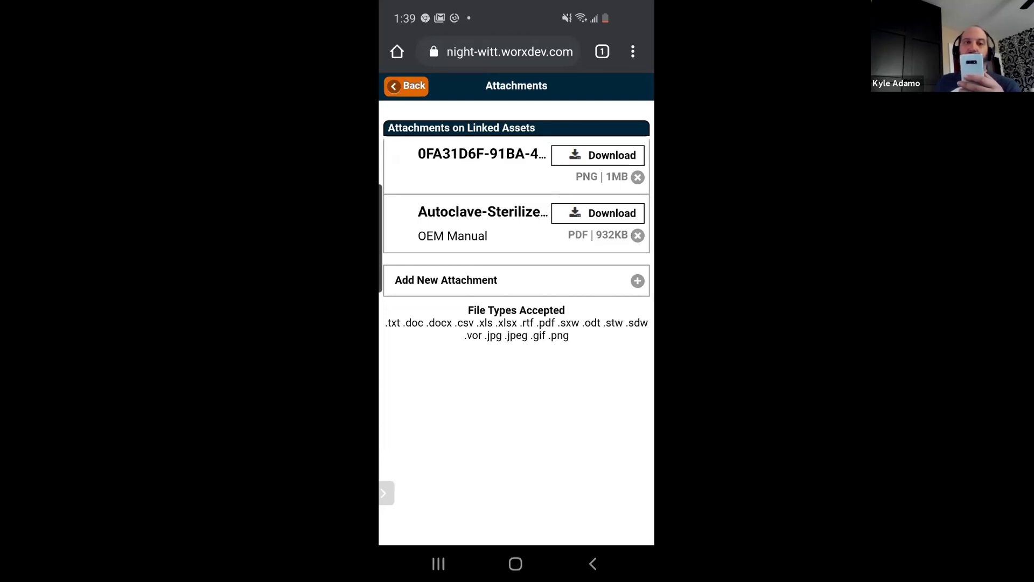
{"action": "key", "text": "alt+Left"}
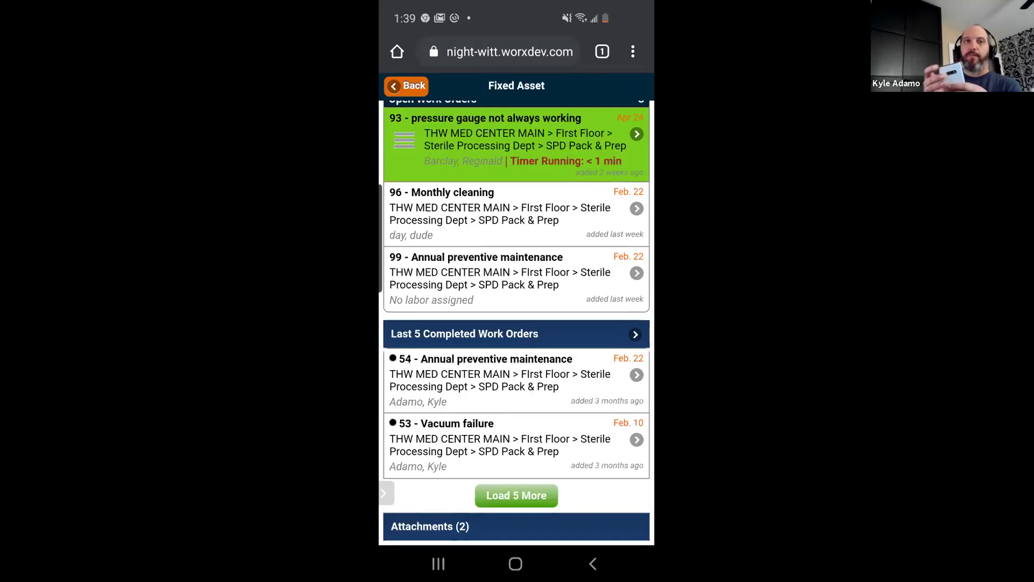
{"action": "key", "text": "alt+Left"}
{"action": "scroll", "coordinate": [516, 323], "scroll_direction": "down", "scroll_amount": 1}
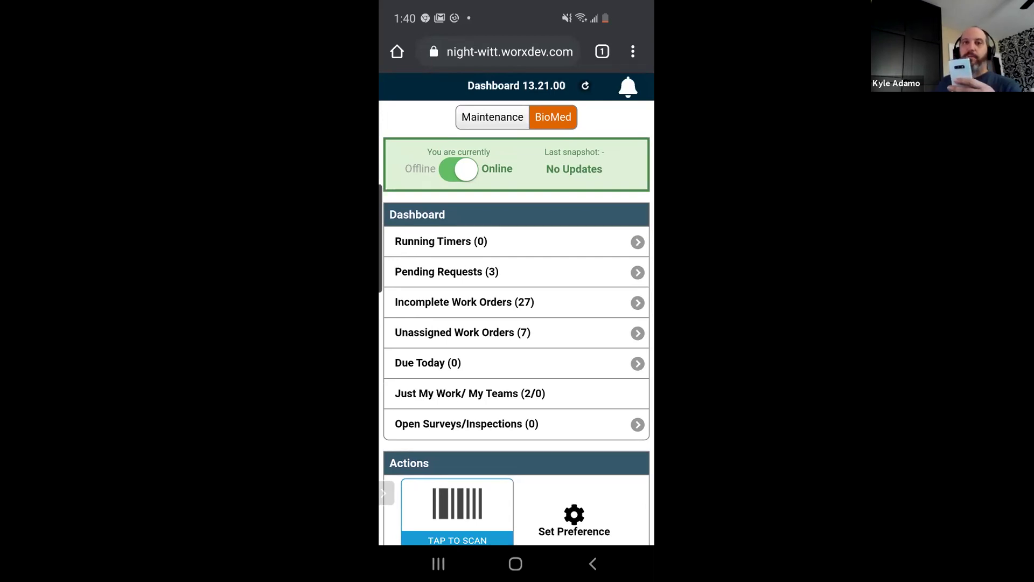
Step: Compare the Maintenance dashboard with the BioMed one, and review the actions available on the BioMed dashboard
{"action": "left_click", "coordinate": [493, 117]}
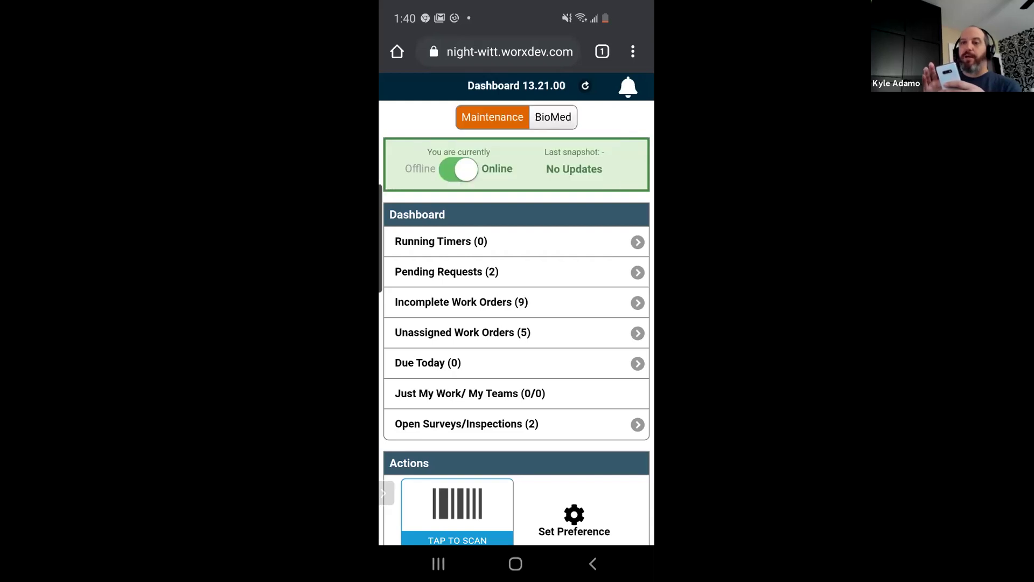
{"action": "left_click", "coordinate": [553, 117]}
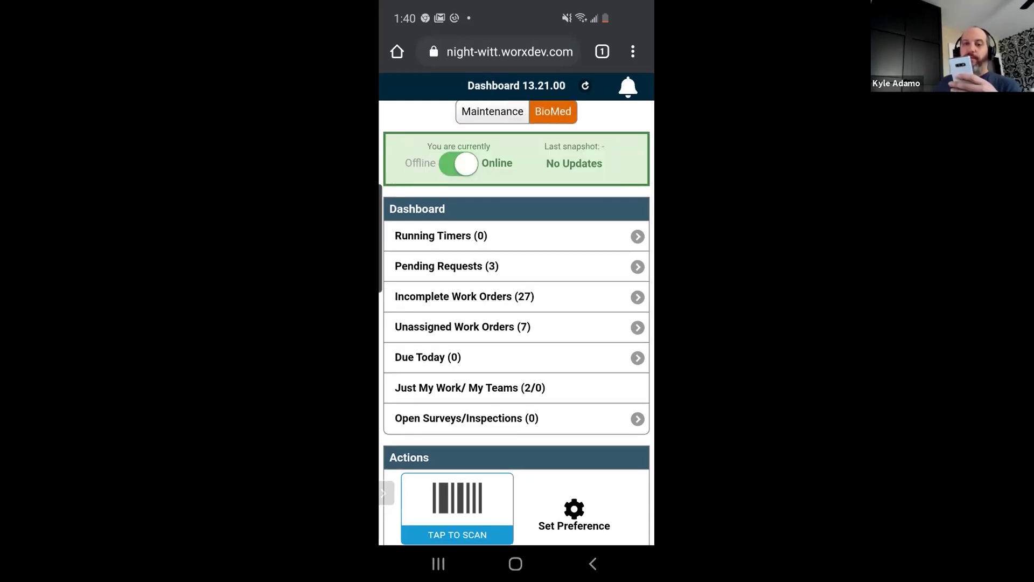
{"action": "scroll", "coordinate": [517, 323], "scroll_direction": "down", "scroll_amount": 5}
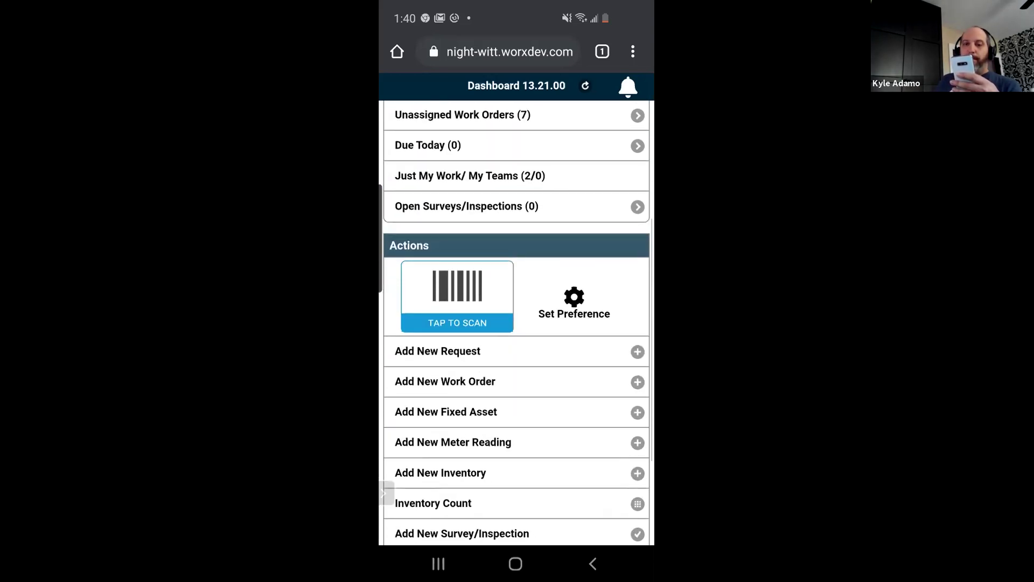
{"action": "scroll", "coordinate": [516, 444], "scroll_direction": "down", "scroll_amount": 2}
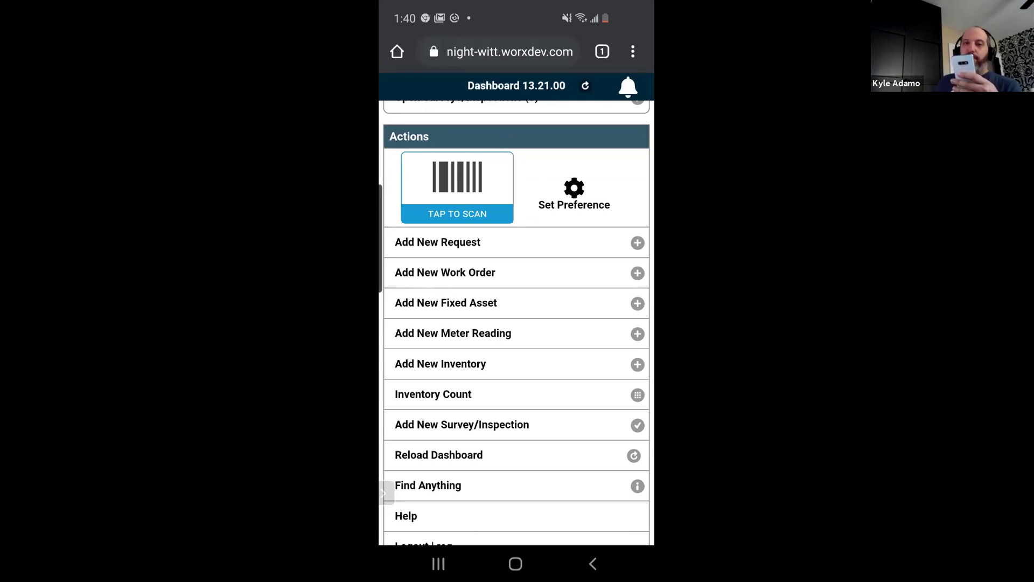
{"action": "scroll", "coordinate": [517, 323], "scroll_direction": "up", "scroll_amount": 2}
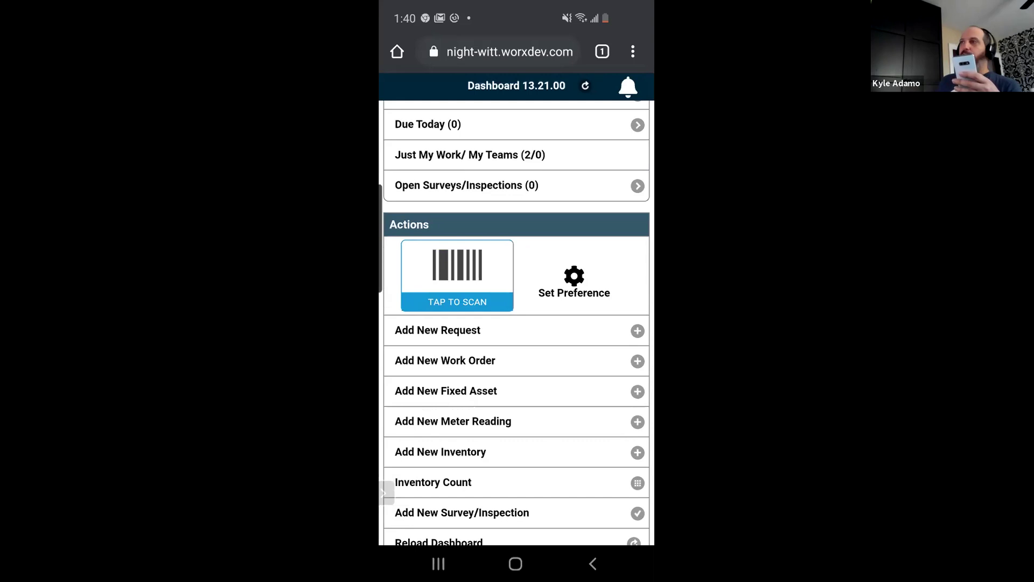
{"action": "scroll", "coordinate": [516, 323], "scroll_direction": "up", "scroll_amount": 3}
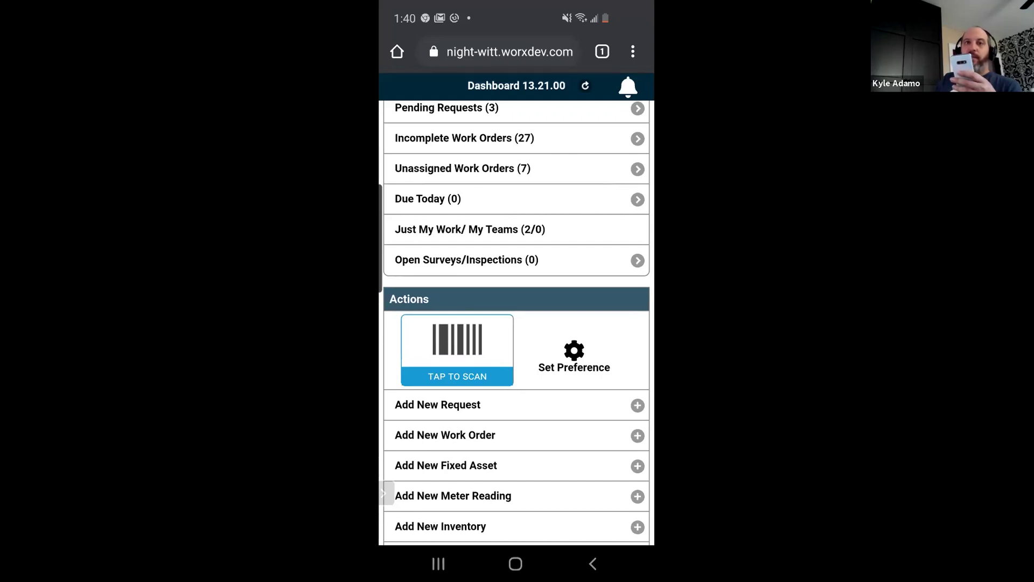
{"action": "scroll", "coordinate": [516, 323], "scroll_direction": "up", "scroll_amount": 2}
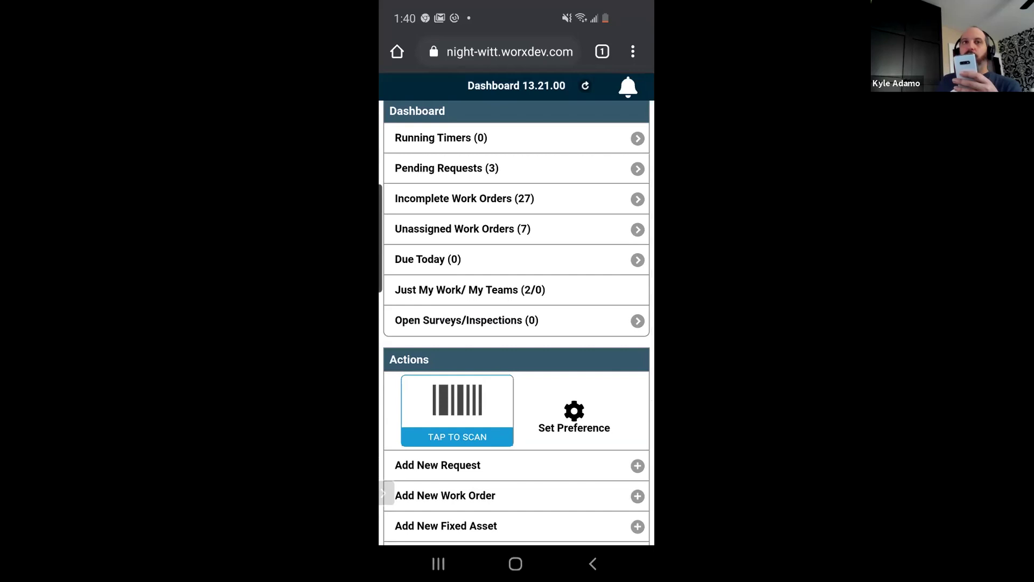
Step: Open the phone's new work assignment notification for work order 95, elements corroded, review its details, and return to the dashboard
{"action": "left_click_drag", "start_coordinate": [516, 17], "coordinate": [516, 377]}
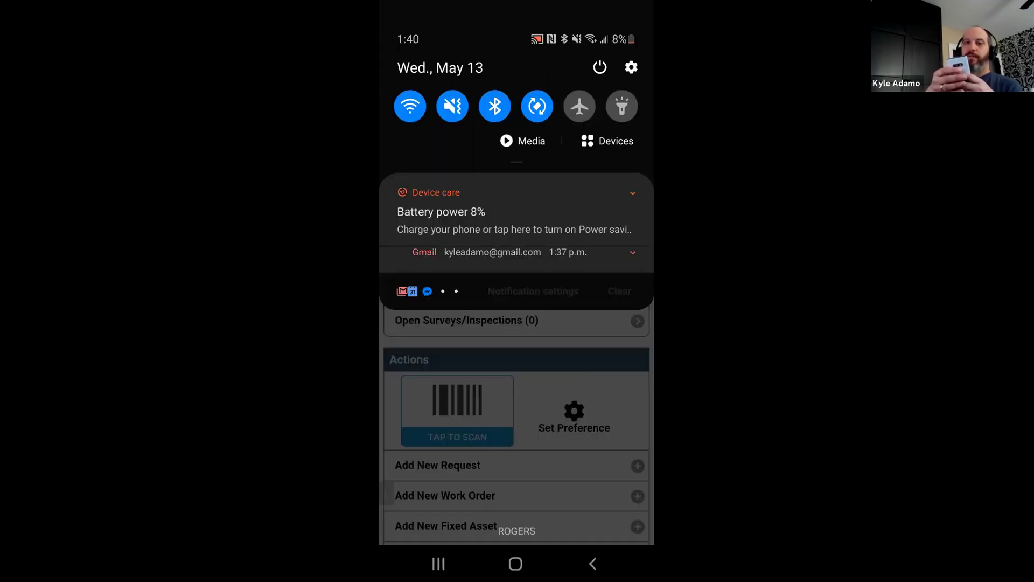
{"action": "scroll", "coordinate": [517, 323], "scroll_direction": "down", "scroll_amount": 10}
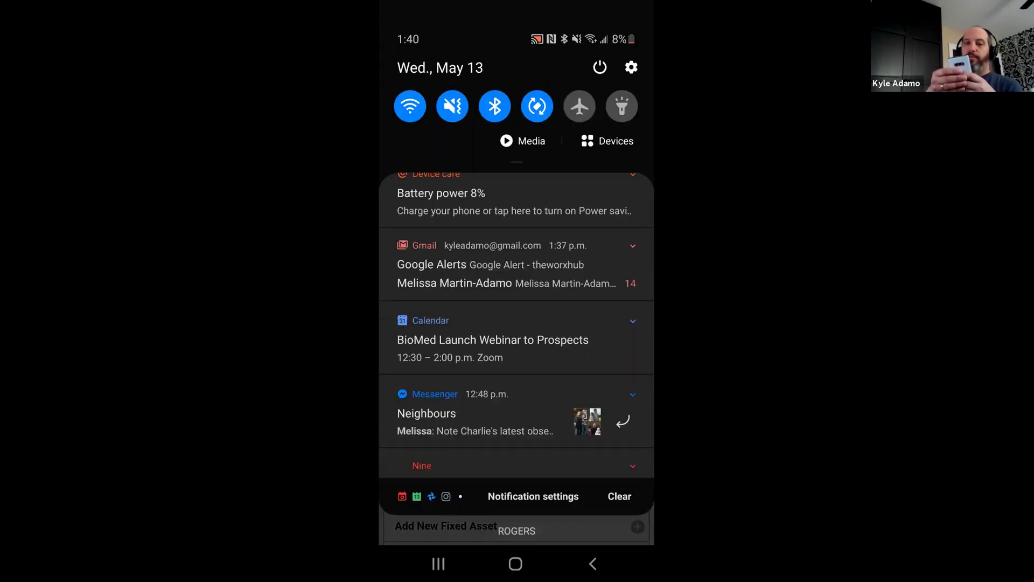
{"action": "scroll", "coordinate": [517, 323], "scroll_direction": "down", "scroll_amount": 10}
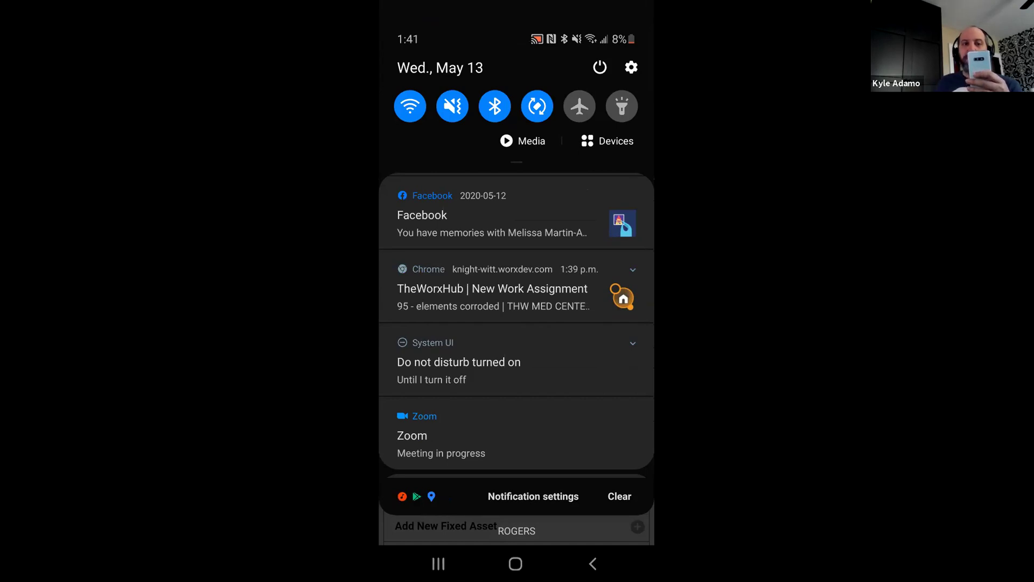
{"action": "left_click", "coordinate": [516, 288]}
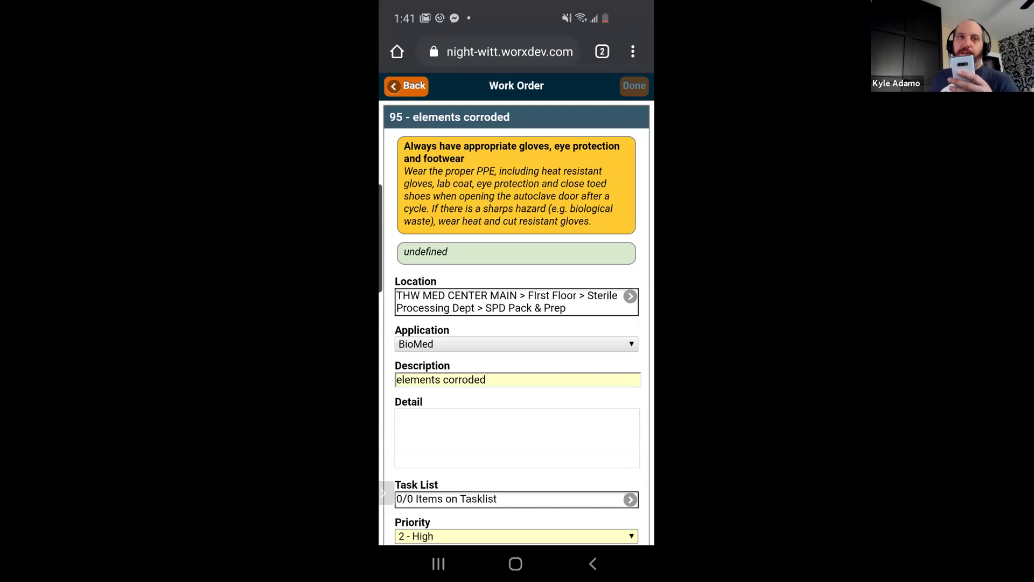
{"action": "scroll", "coordinate": [516, 323], "scroll_direction": "down", "scroll_amount": 3}
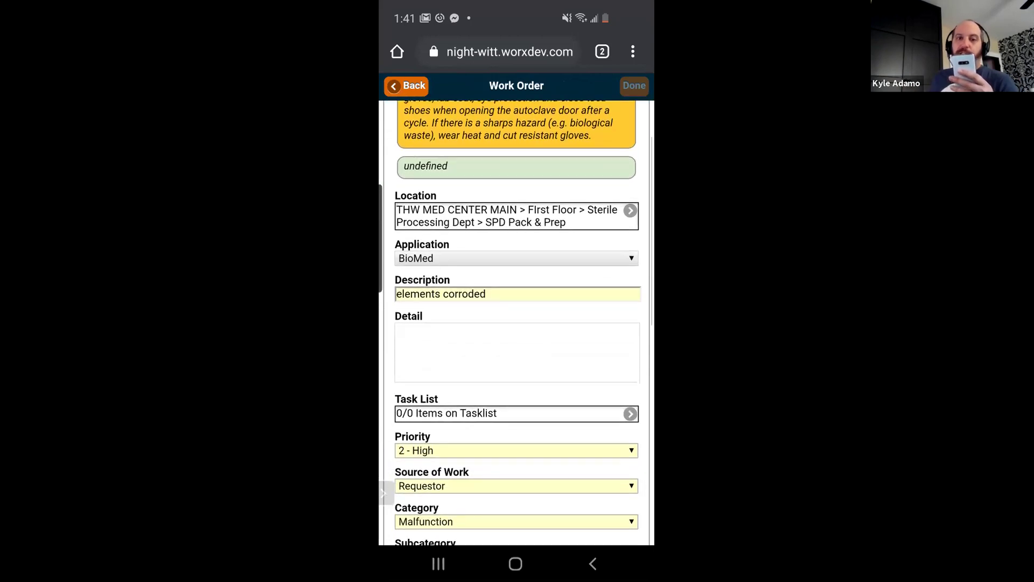
{"action": "scroll", "coordinate": [516, 323], "scroll_direction": "up", "scroll_amount": 3}
{"action": "scroll", "coordinate": [516, 323], "scroll_direction": "down", "scroll_amount": 3}
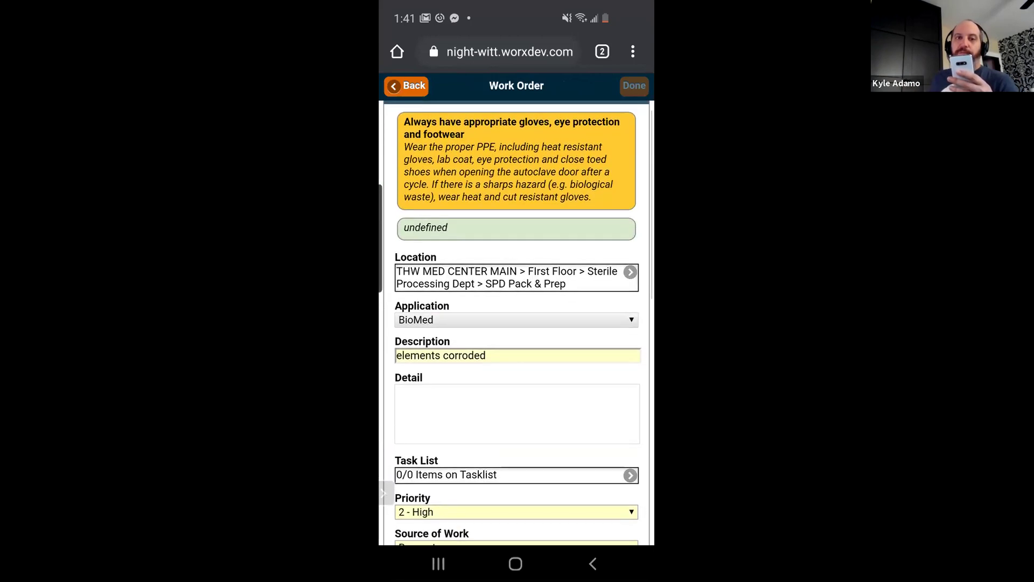
{"action": "scroll", "coordinate": [516, 323], "scroll_direction": "down", "scroll_amount": 3}
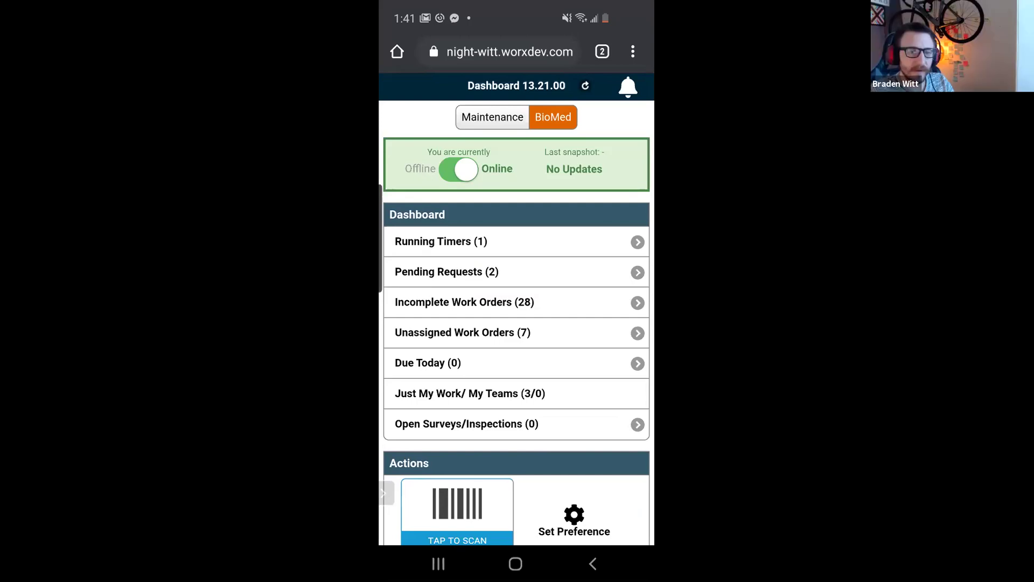
Step: Review the incomplete BioMed work orders with the mobile dashboard in offline mode, and switch it back online
{"action": "scroll", "coordinate": [517, 324], "scroll_direction": "down", "scroll_amount": 1}
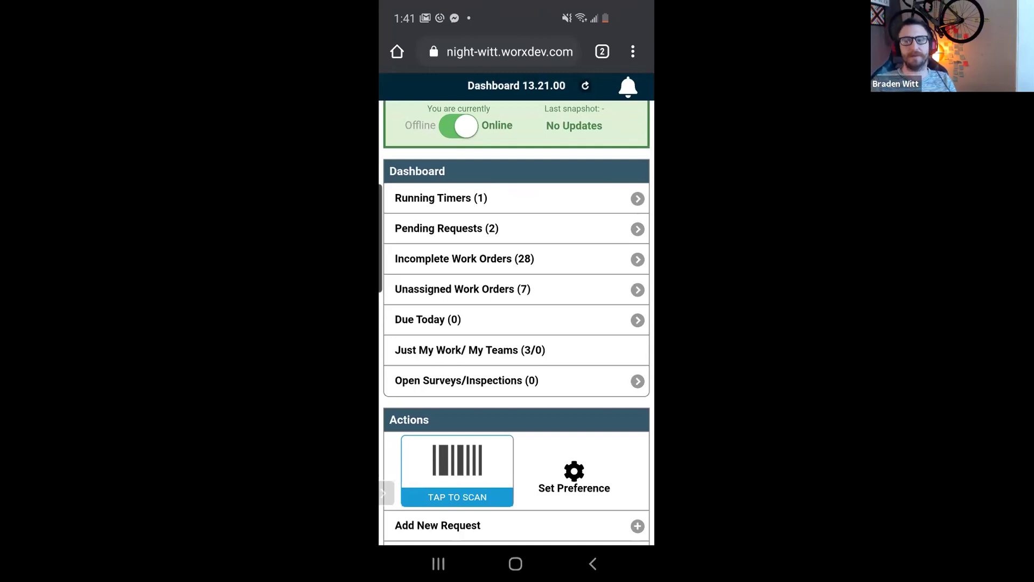
{"action": "scroll", "coordinate": [516, 221], "scroll_direction": "up", "scroll_amount": 1}
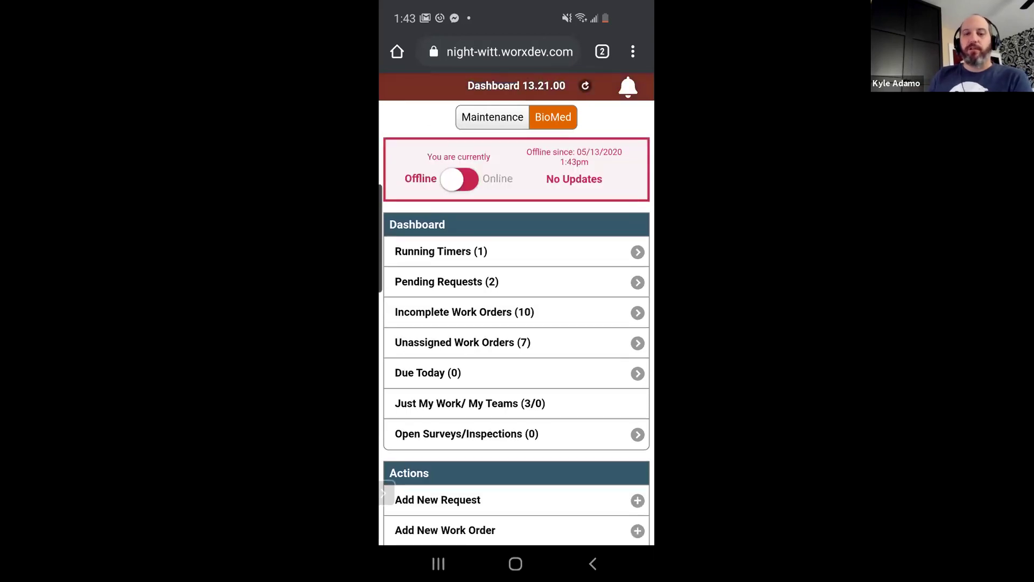
{"action": "scroll", "coordinate": [516, 324], "scroll_direction": "down", "scroll_amount": 3}
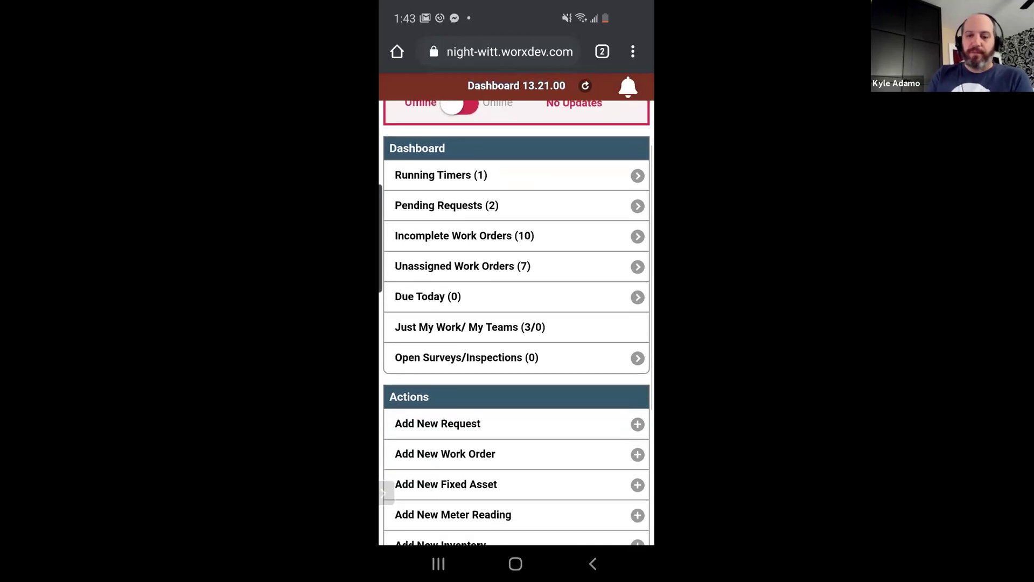
{"action": "left_click", "coordinate": [464, 231]}
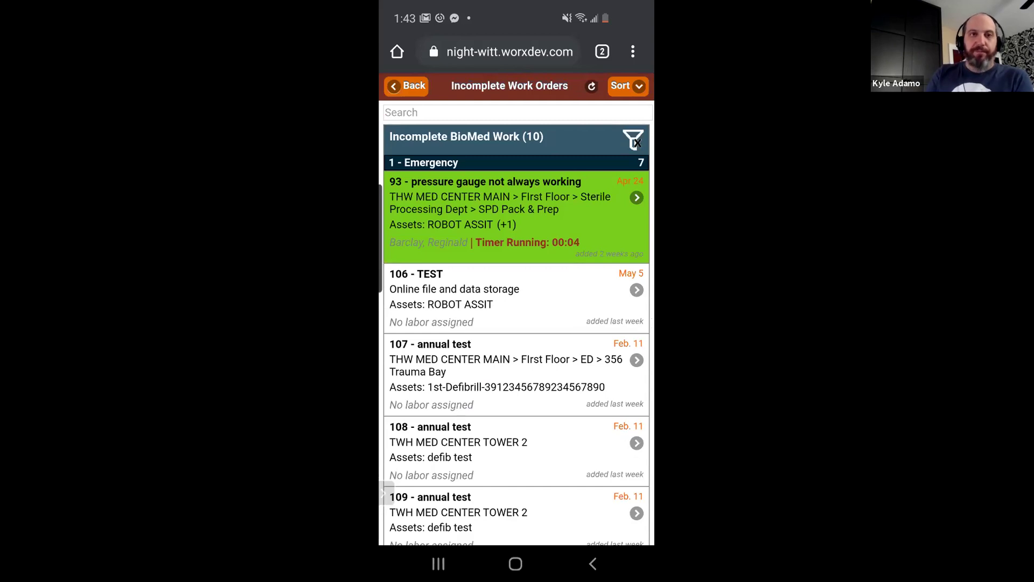
{"action": "scroll", "coordinate": [516, 323], "scroll_direction": "down", "scroll_amount": 2}
{"action": "left_click", "coordinate": [406, 86]}
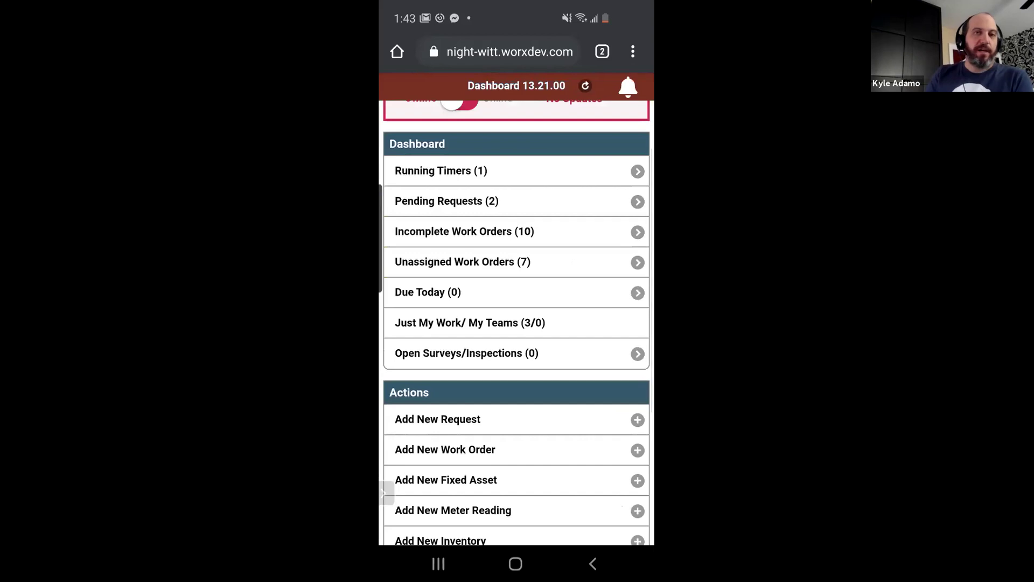
{"action": "scroll", "coordinate": [516, 269], "scroll_direction": "up", "scroll_amount": 2}
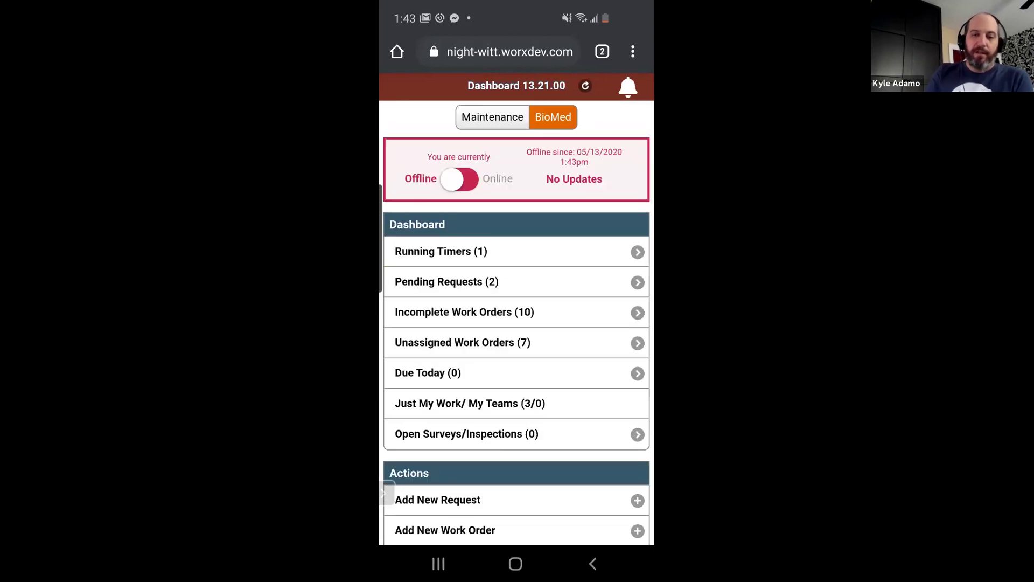
{"action": "left_click", "coordinate": [459, 179]}
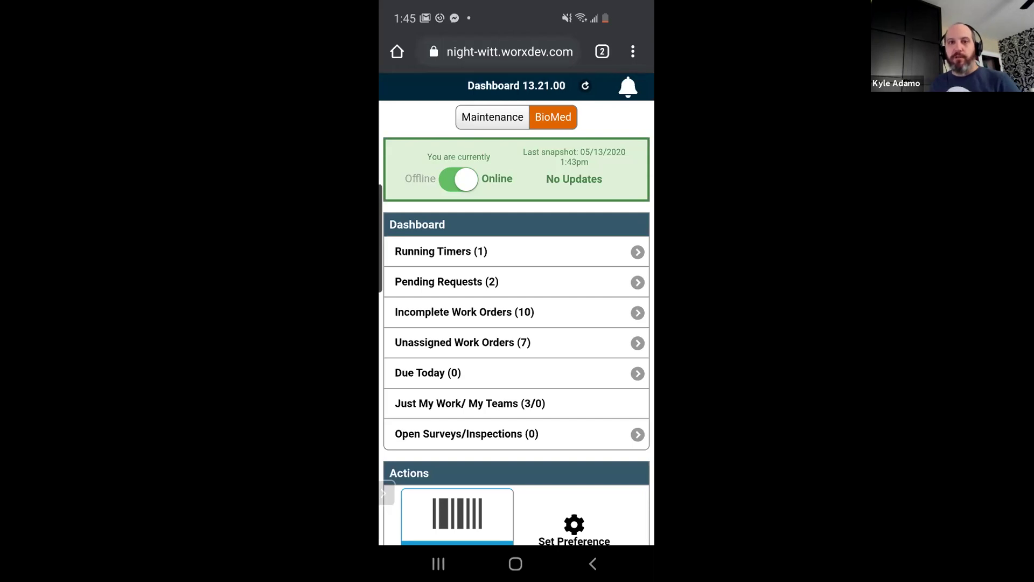
Step: Switch to desktop TheWorxHub in the browser and review the general info of the GSS67N Main Sterilizer asset
{"action": "scroll", "coordinate": [516, 323], "scroll_direction": "down", "scroll_amount": 2}
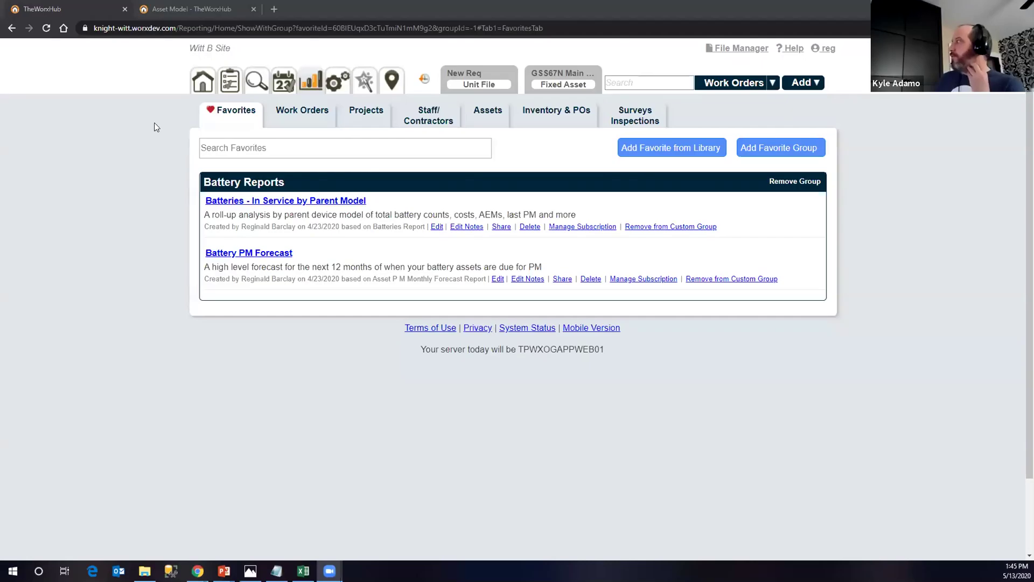
{"action": "left_click", "coordinate": [561, 77]}
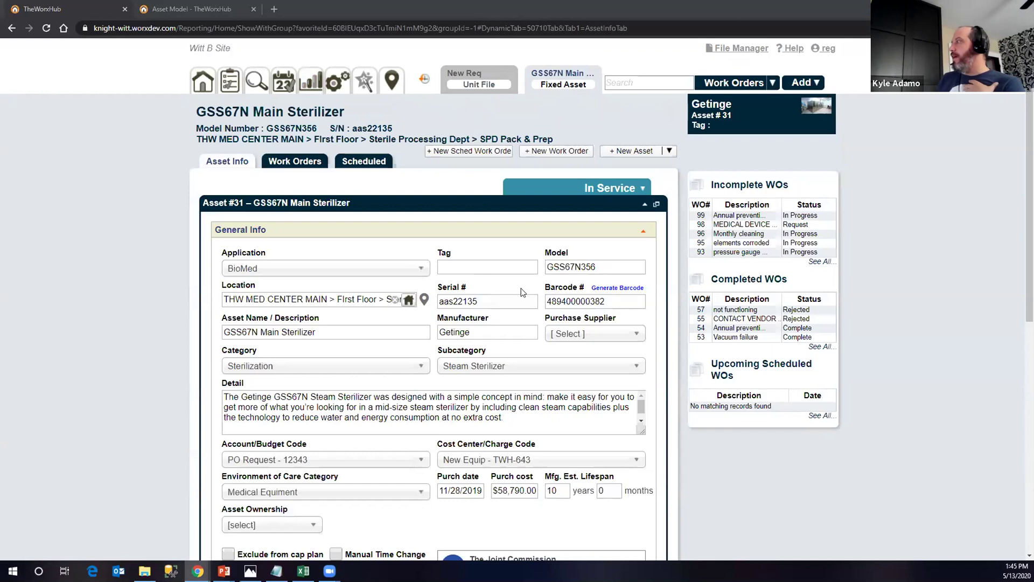
{"action": "scroll", "coordinate": [519, 293], "scroll_direction": "down", "scroll_amount": 1}
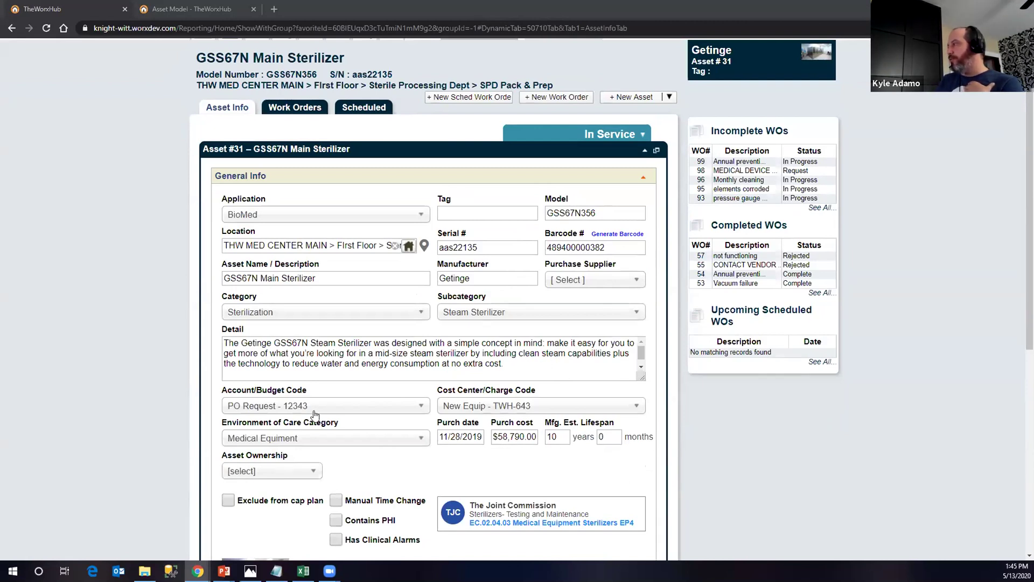
{"action": "scroll", "coordinate": [350, 393], "scroll_direction": "down", "scroll_amount": 2}
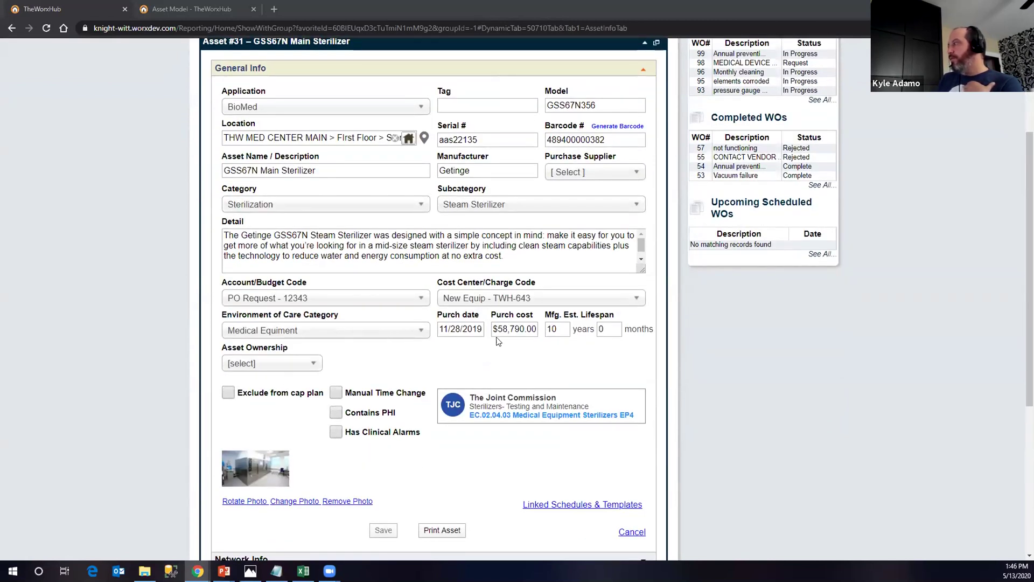
{"action": "scroll", "coordinate": [701, 215], "scroll_direction": "up", "scroll_amount": 1}
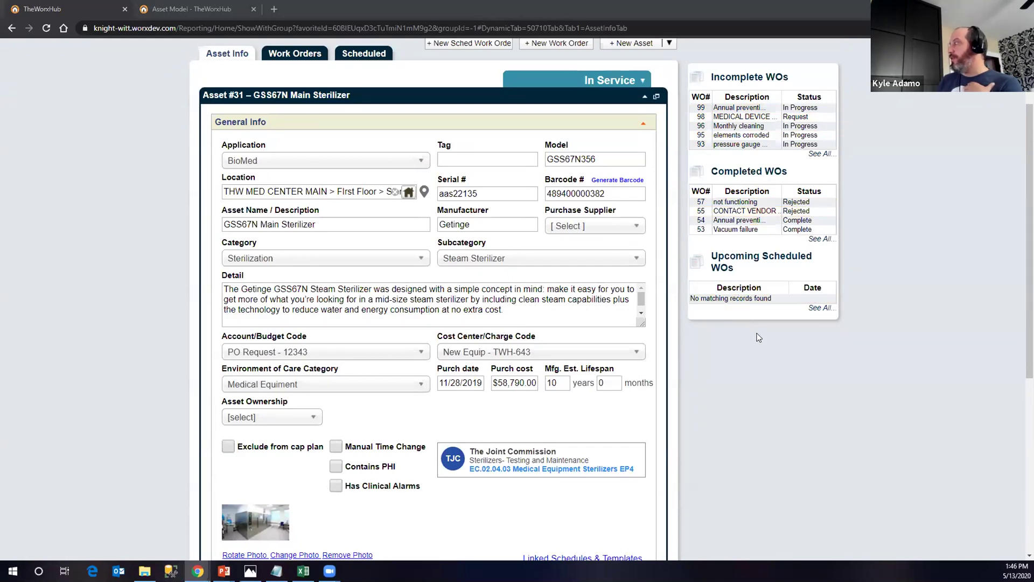
{"action": "scroll", "coordinate": [721, 360], "scroll_direction": "down", "scroll_amount": 1}
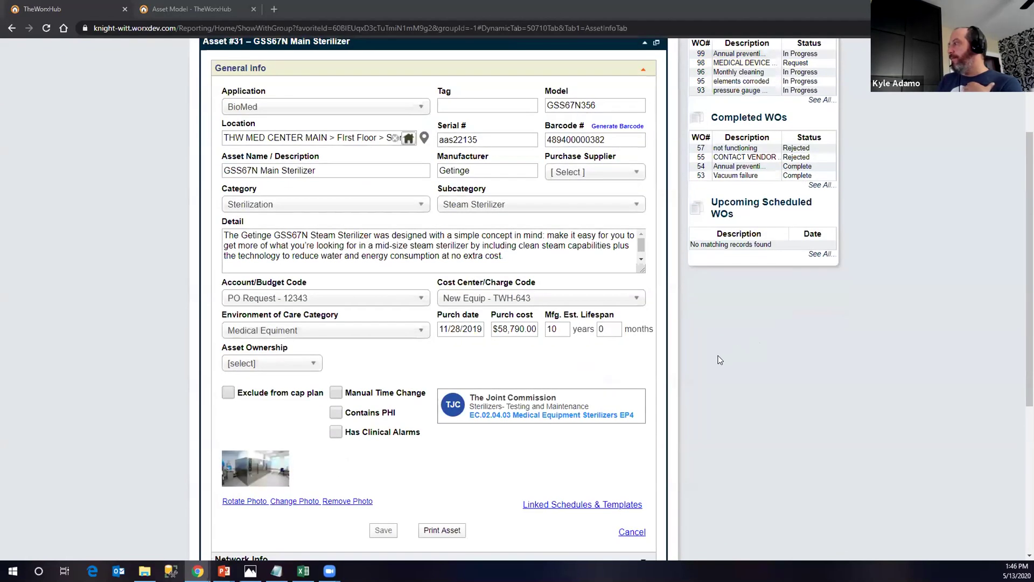
{"action": "scroll", "coordinate": [487, 376], "scroll_direction": "down", "scroll_amount": 1}
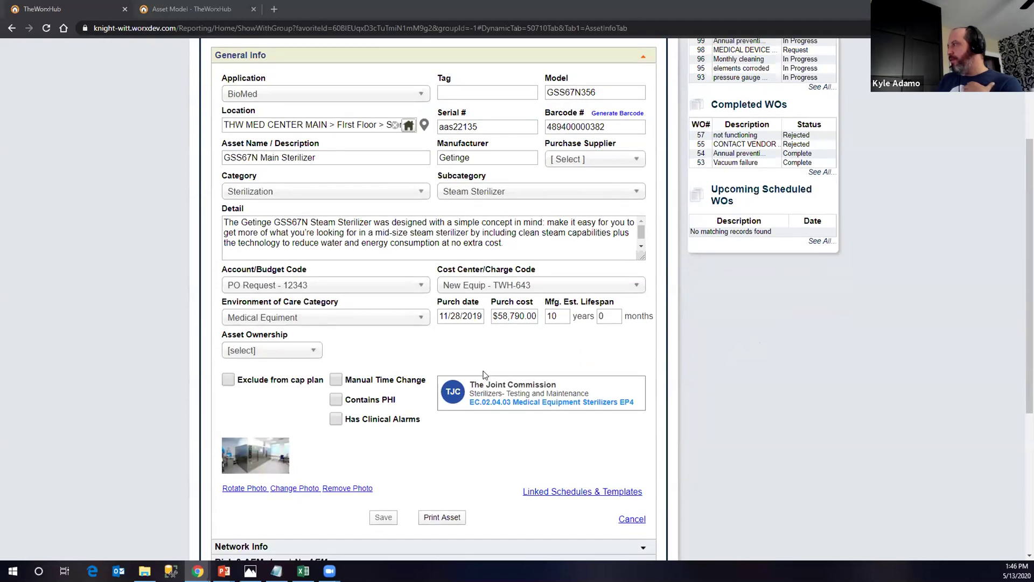
Step: Set the sterilizer's Asset Ownership to Owned and review the other ownership options
{"action": "left_click", "coordinate": [266, 311]}
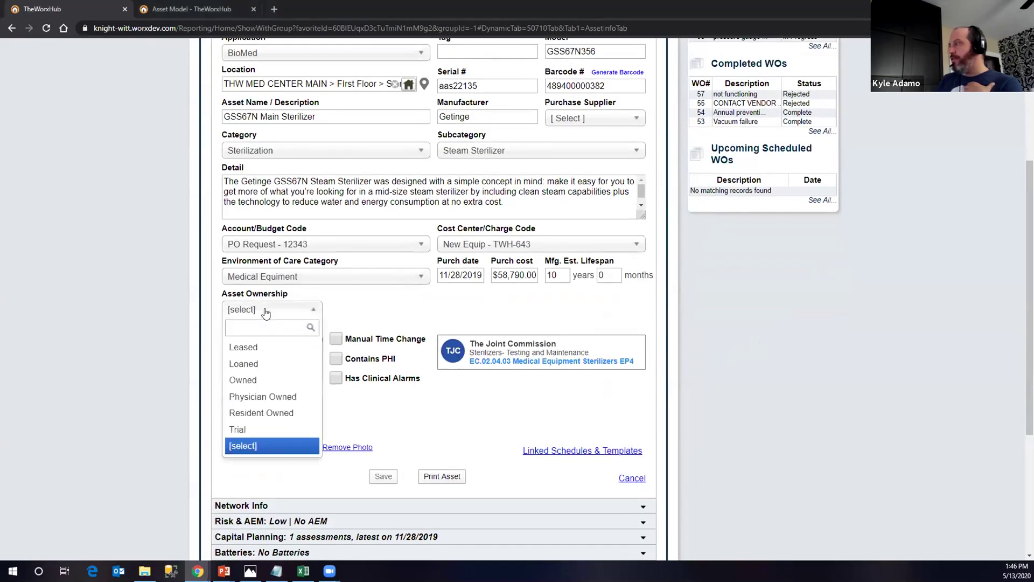
{"action": "left_click", "coordinate": [270, 380]}
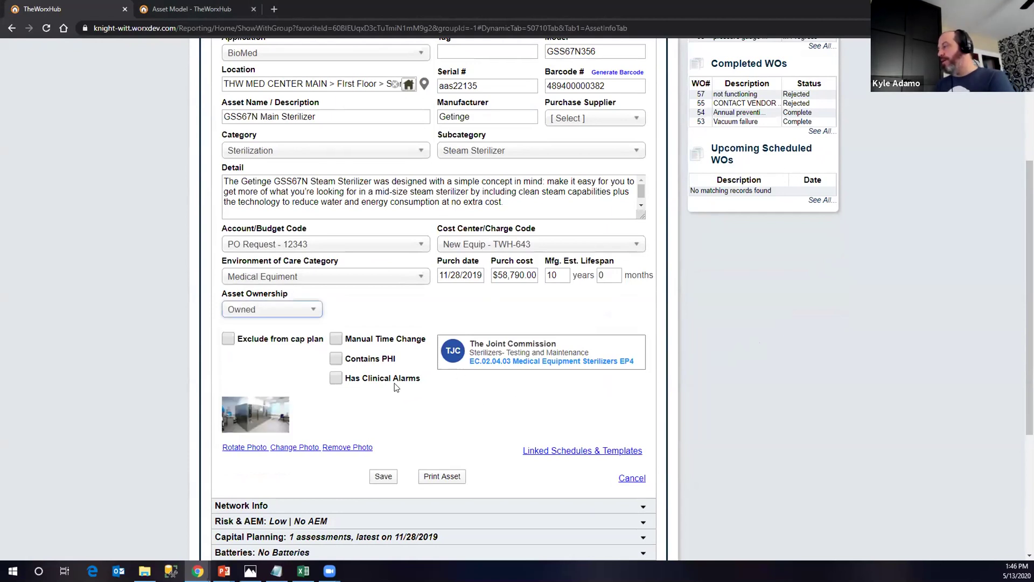
{"action": "left_click", "coordinate": [289, 309]}
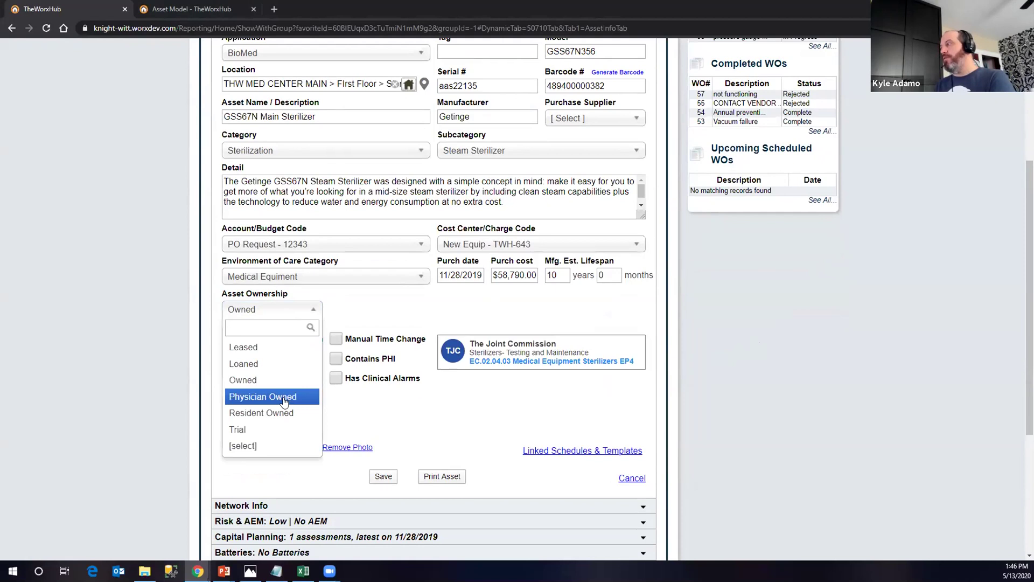
{"action": "left_click", "coordinate": [347, 411]}
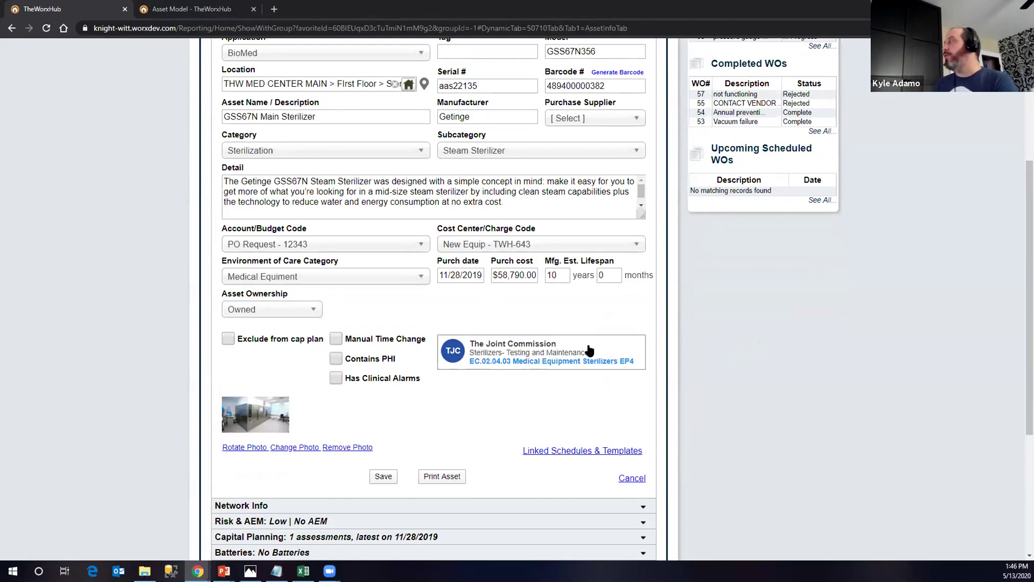
Step: Preview the sterilizer's Joint Commission standard EC.02.04.03 Medical Equipment Sterilizers EP4, and look over the asset's remaining sections
{"action": "left_click", "coordinate": [568, 343]}
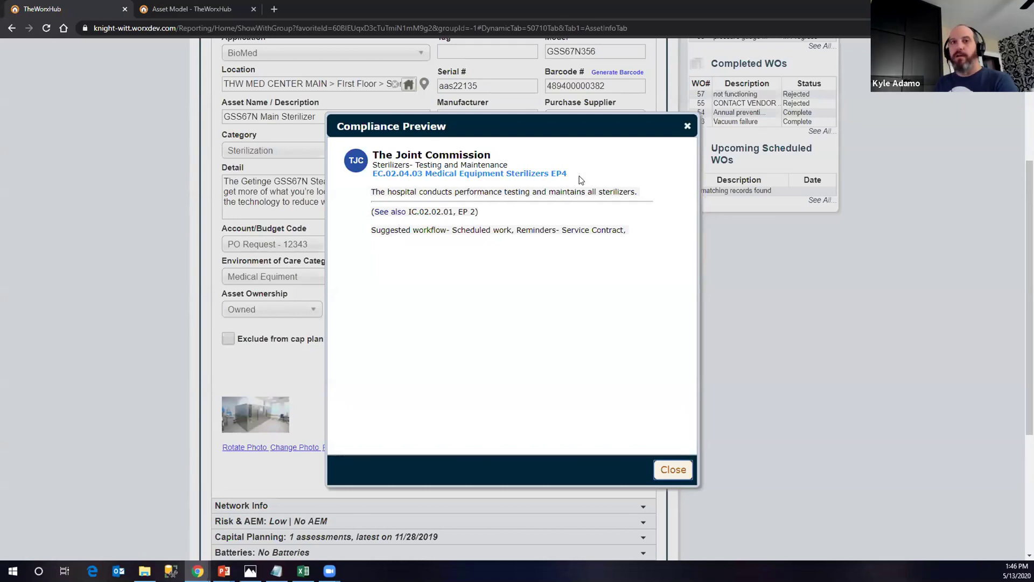
{"action": "left_click", "coordinate": [687, 126]}
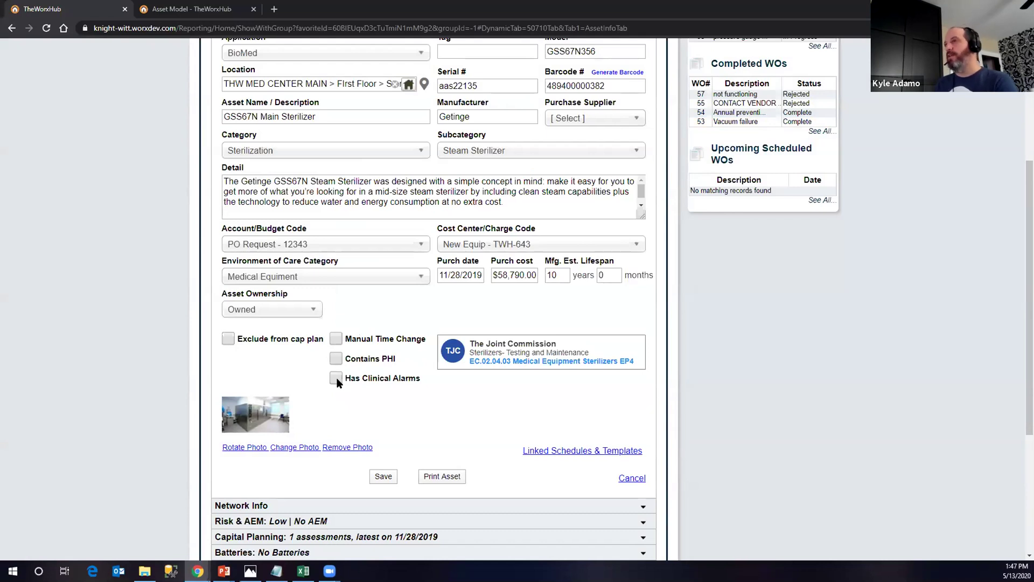
{"action": "scroll", "coordinate": [336, 382], "scroll_direction": "down", "scroll_amount": 2}
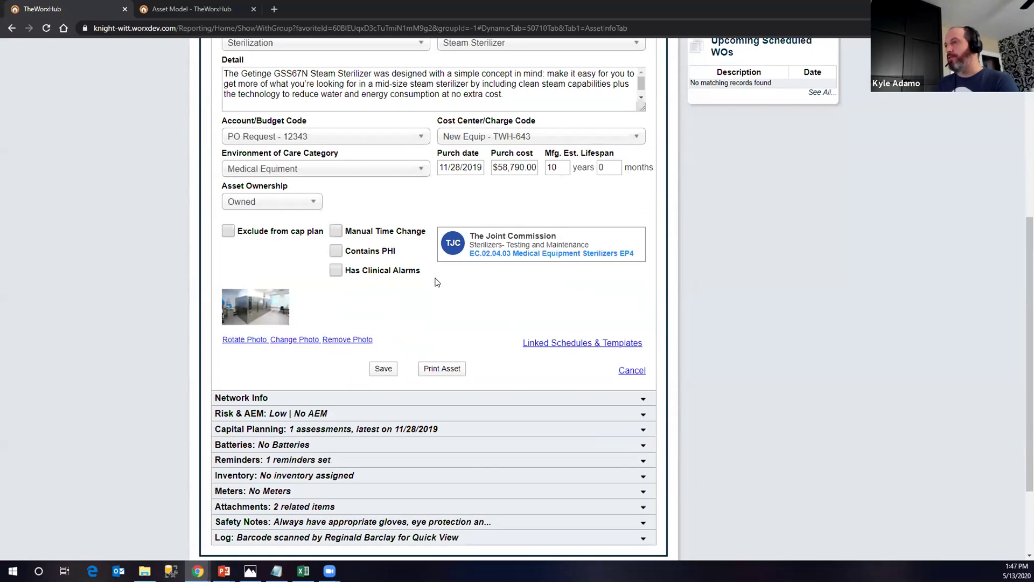
Step: Expand the sterilizer's Network Info and add a Wall Jack field with the value 121B
{"action": "scroll", "coordinate": [437, 283], "scroll_direction": "down", "scroll_amount": 2}
{"action": "left_click", "coordinate": [242, 286]}
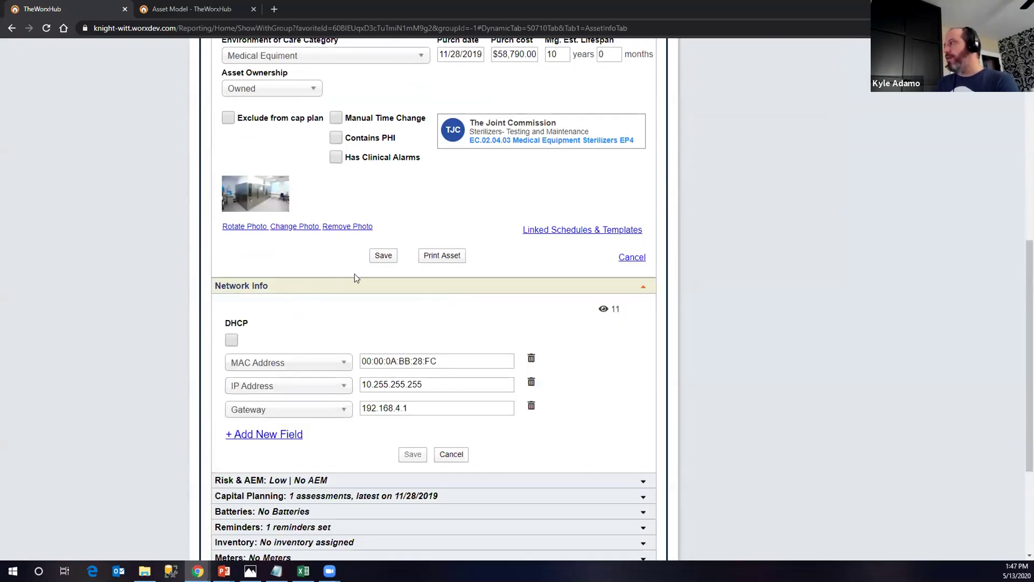
{"action": "scroll", "coordinate": [354, 273], "scroll_direction": "down", "scroll_amount": 2}
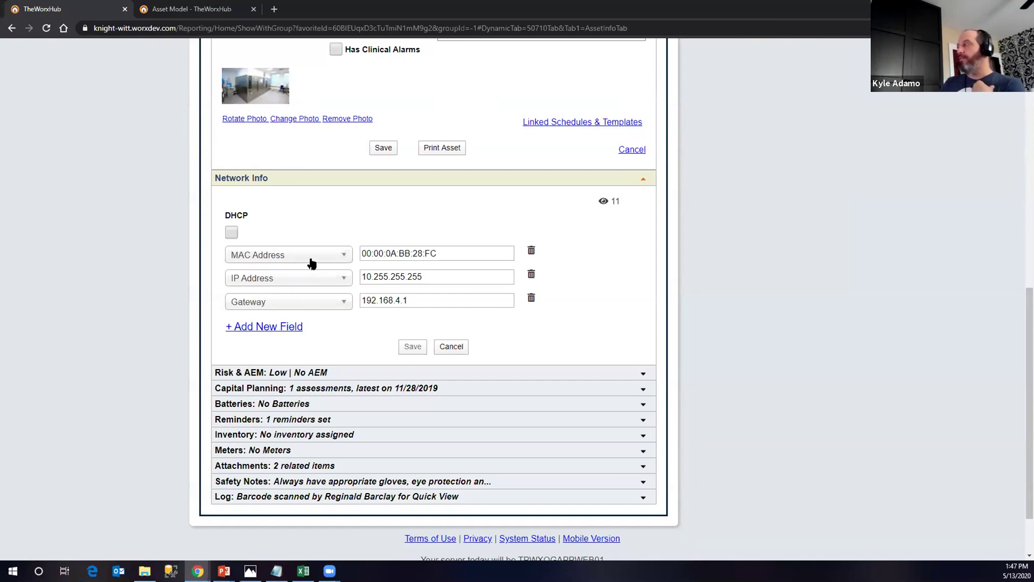
{"action": "left_click", "coordinate": [285, 328]}
{"action": "left_click", "coordinate": [280, 326]}
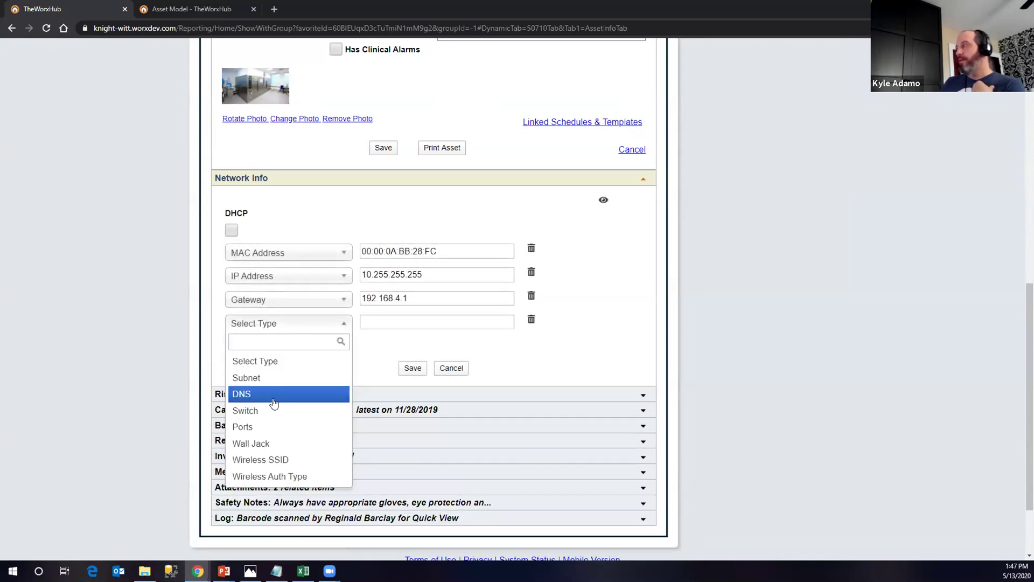
{"action": "left_click", "coordinate": [266, 444]}
{"action": "left_click", "coordinate": [433, 325]}
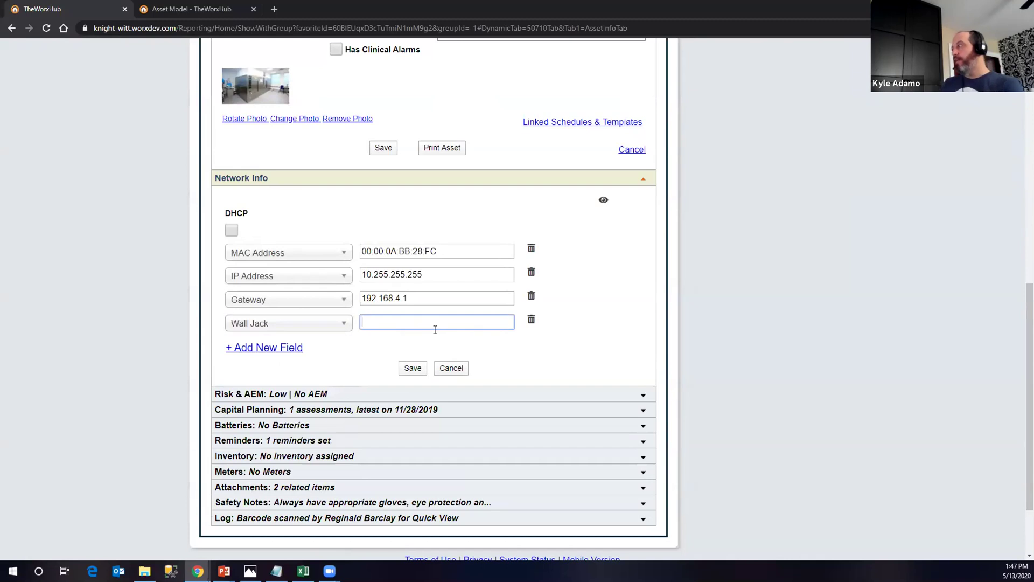
{"action": "type", "text": "121B"}
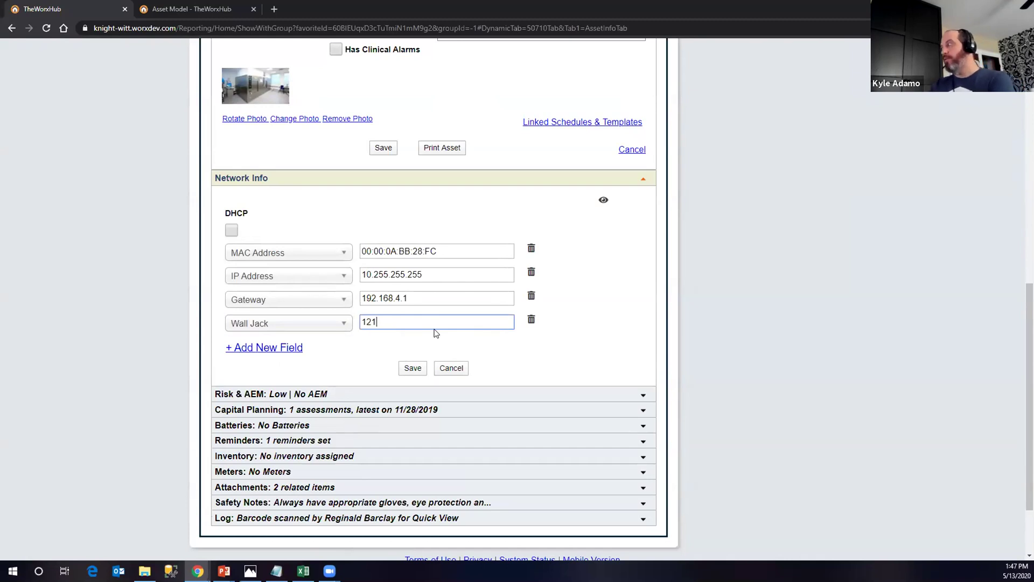
Step: Add another network field to the sterilizer and set its type to Wireless SSID, leaving the value blank
{"action": "left_click", "coordinate": [264, 348]}
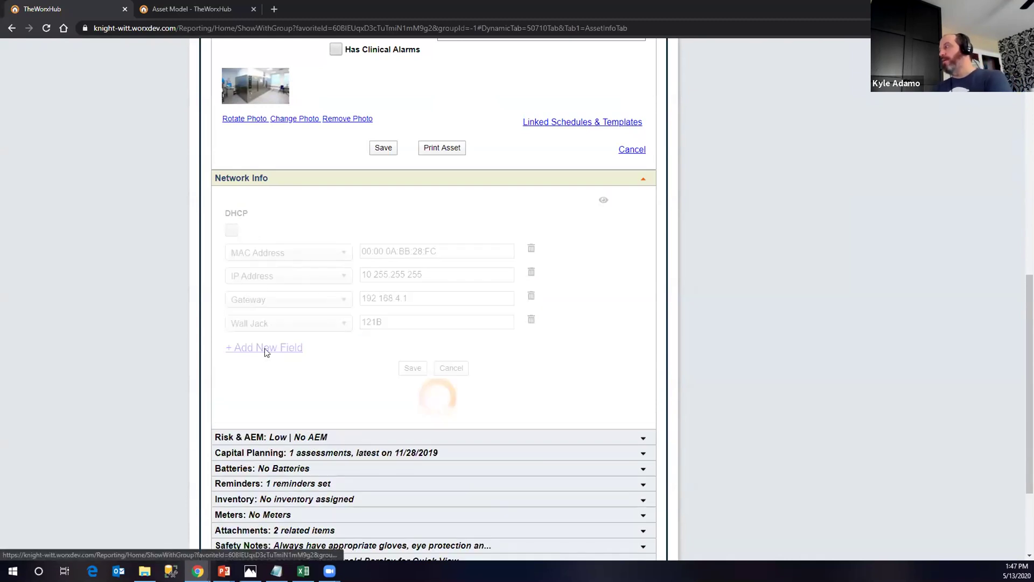
{"action": "left_click", "coordinate": [269, 349]}
{"action": "left_click", "coordinate": [253, 450]}
{"action": "left_click", "coordinate": [281, 351]}
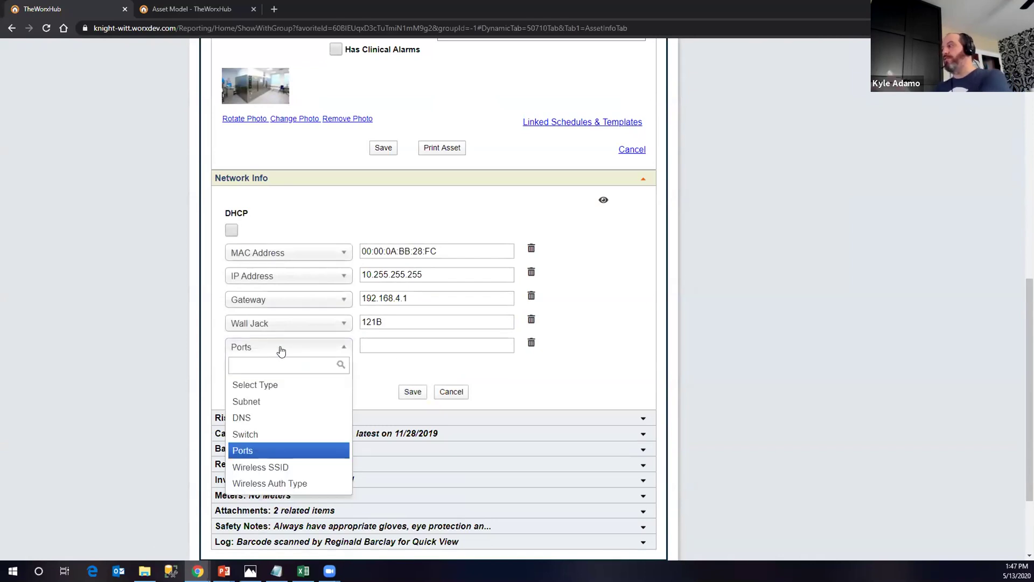
{"action": "left_click", "coordinate": [260, 467]}
{"action": "left_click", "coordinate": [381, 346]}
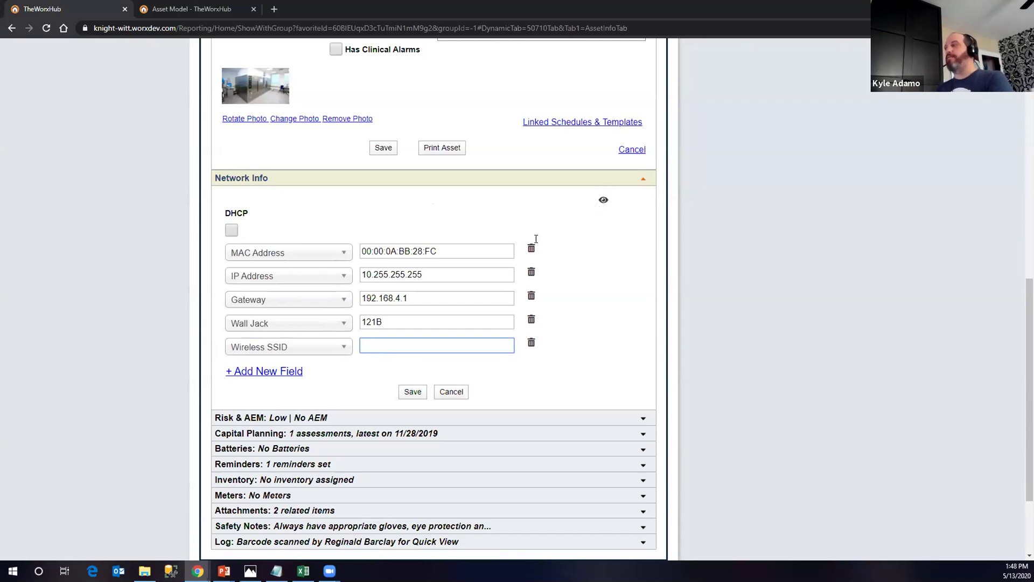
Step: Review the list of people who viewed the sterilizer's network panel, and close it
{"action": "left_click", "coordinate": [604, 200]}
{"action": "scroll", "coordinate": [550, 285], "scroll_direction": "down", "scroll_amount": 3}
{"action": "scroll", "coordinate": [549, 285], "scroll_direction": "up", "scroll_amount": 3}
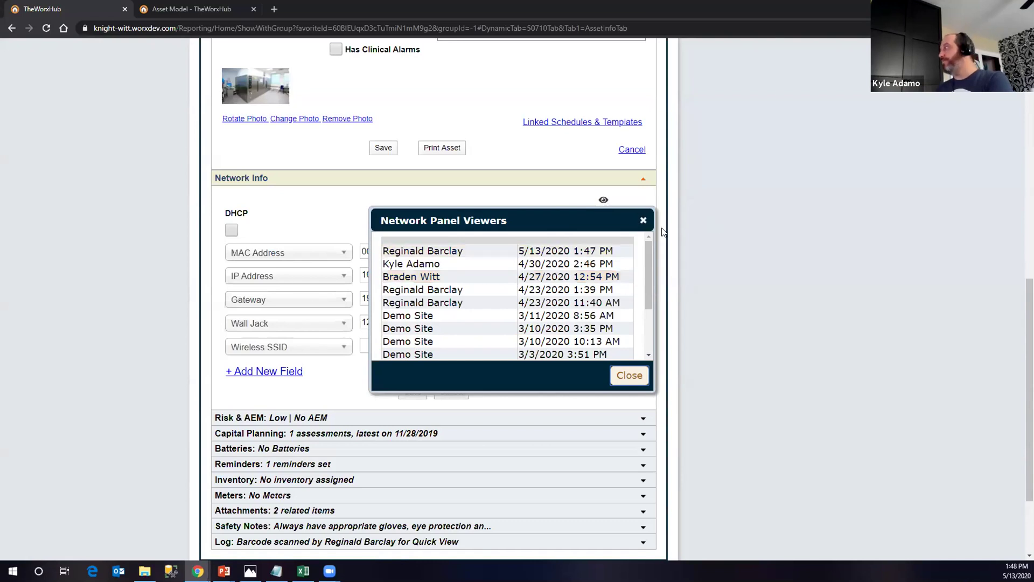
{"action": "left_click", "coordinate": [643, 220]}
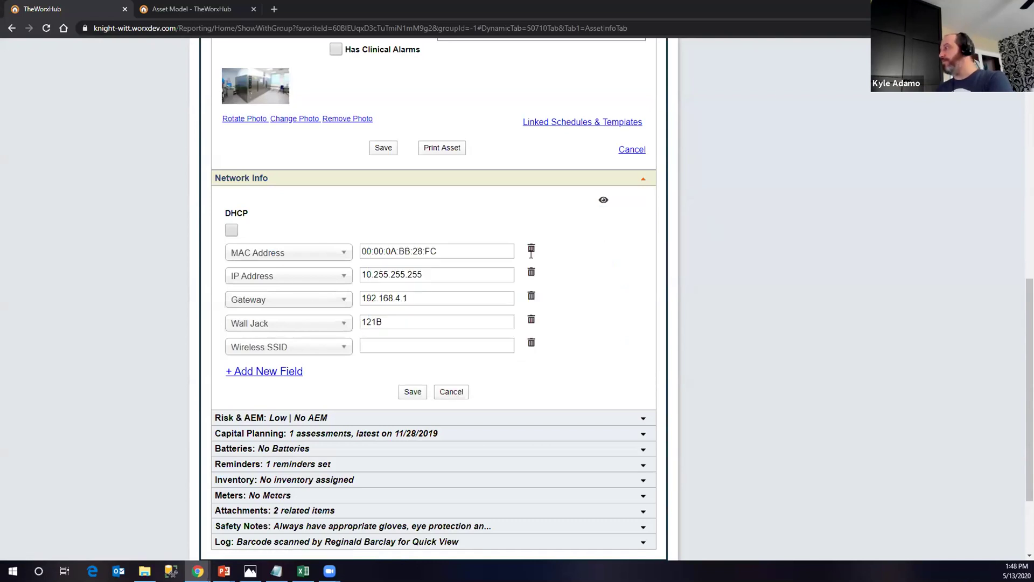
Step: Review the sterilizer's risk assessment criteria, assessment result and AEM program fields
{"action": "left_click", "coordinate": [315, 418]}
{"action": "scroll", "coordinate": [366, 371], "scroll_direction": "down", "scroll_amount": 5}
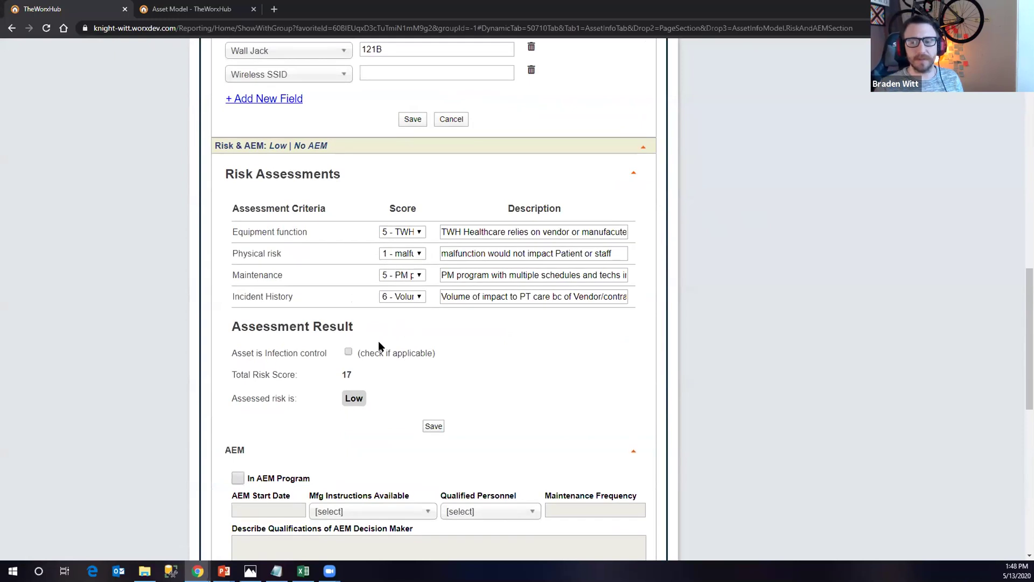
{"action": "scroll", "coordinate": [431, 332], "scroll_direction": "down", "scroll_amount": 4}
{"action": "scroll", "coordinate": [489, 320], "scroll_direction": "down", "scroll_amount": 5}
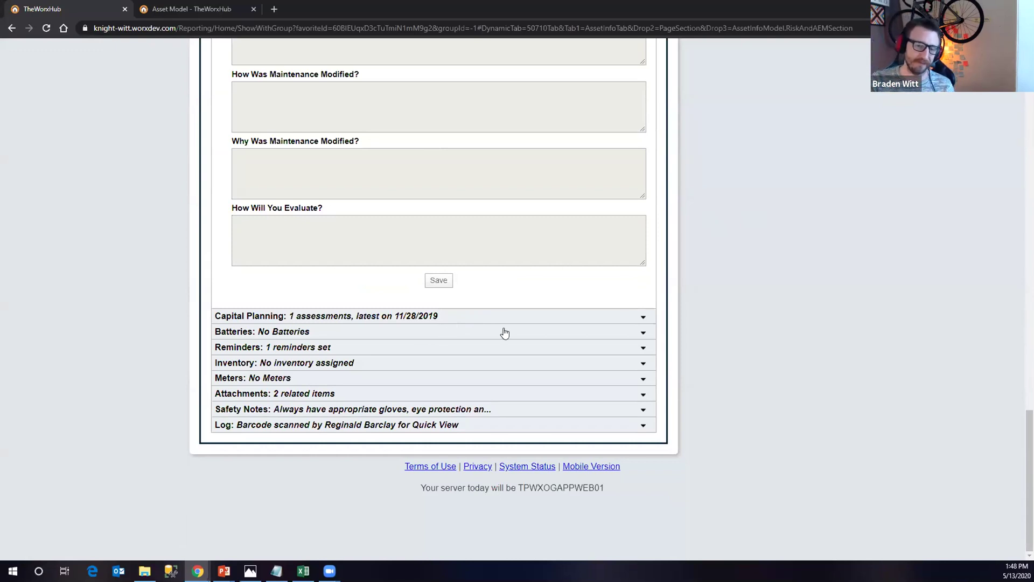
{"action": "scroll", "coordinate": [546, 328], "scroll_direction": "up", "scroll_amount": 5}
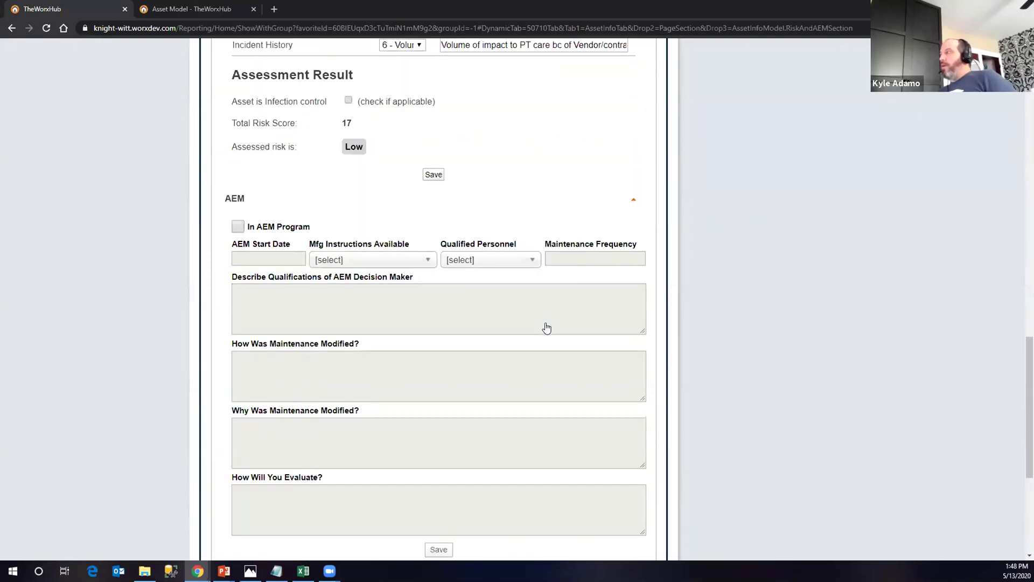
{"action": "scroll", "coordinate": [546, 327], "scroll_direction": "up", "scroll_amount": 4}
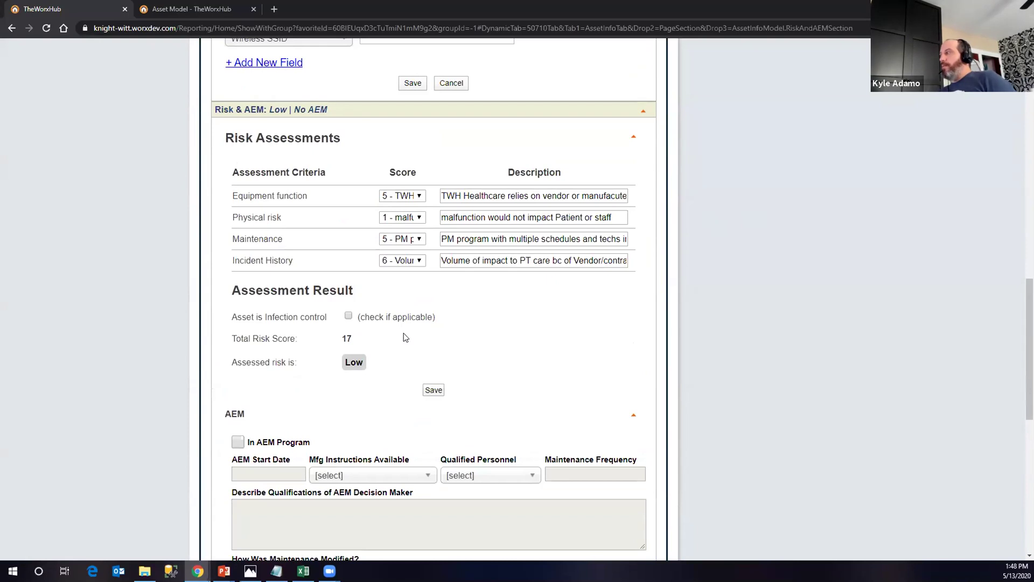
{"action": "scroll", "coordinate": [406, 337], "scroll_direction": "down", "scroll_amount": 3}
{"action": "scroll", "coordinate": [219, 337], "scroll_direction": "down", "scroll_amount": 5}
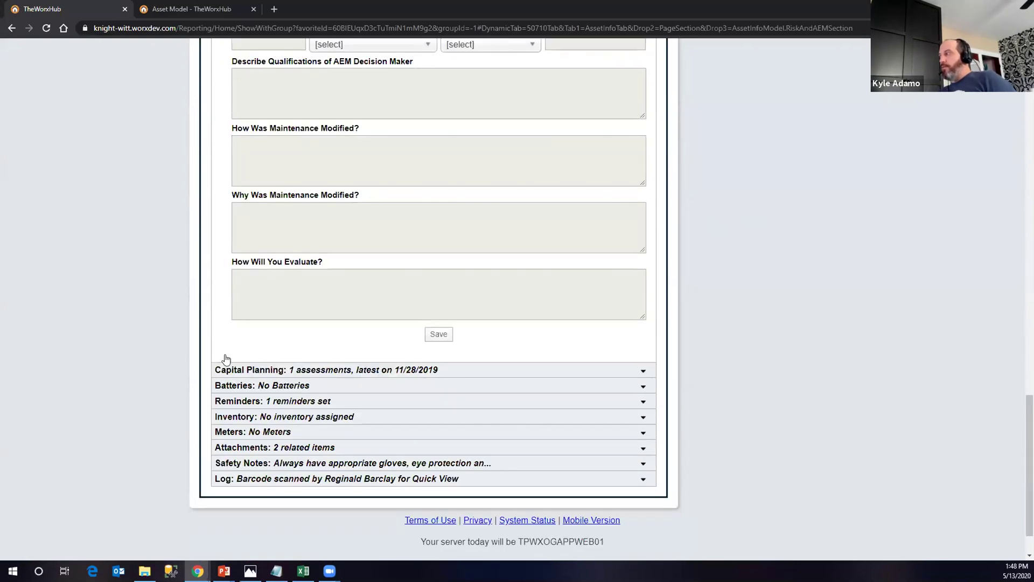
Step: Expand the sterilizer's Batteries section and preview the form for adding a battery, closing it without saving
{"action": "left_click", "coordinate": [262, 386]}
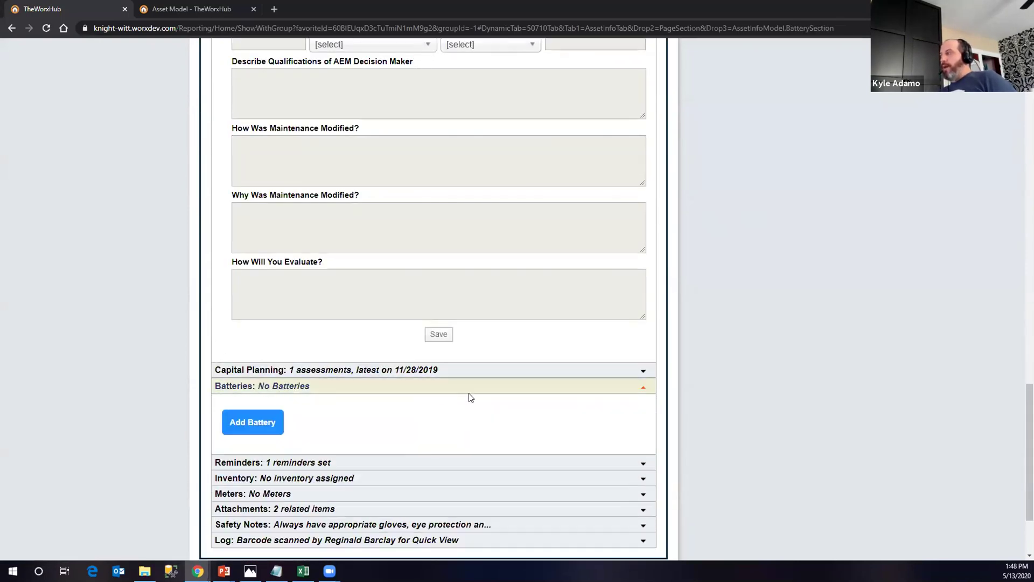
{"action": "scroll", "coordinate": [469, 397], "scroll_direction": "down", "scroll_amount": 2}
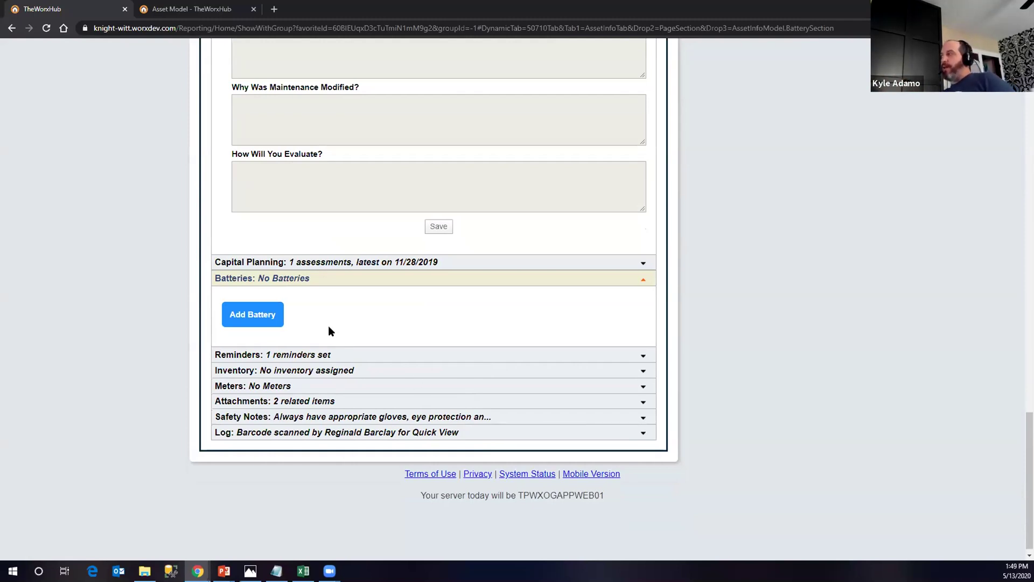
{"action": "left_click", "coordinate": [254, 314]}
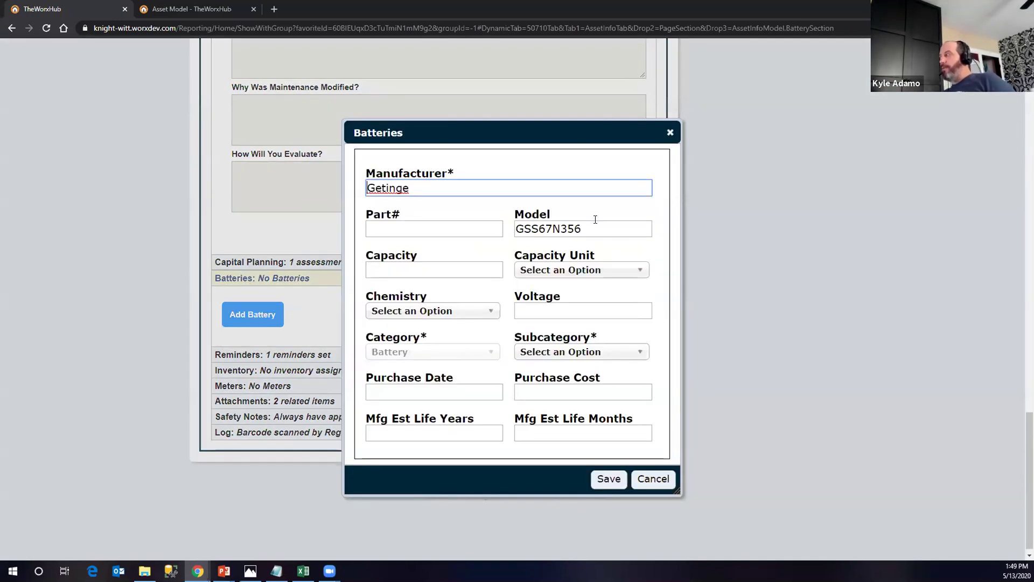
{"action": "left_click", "coordinate": [670, 133]}
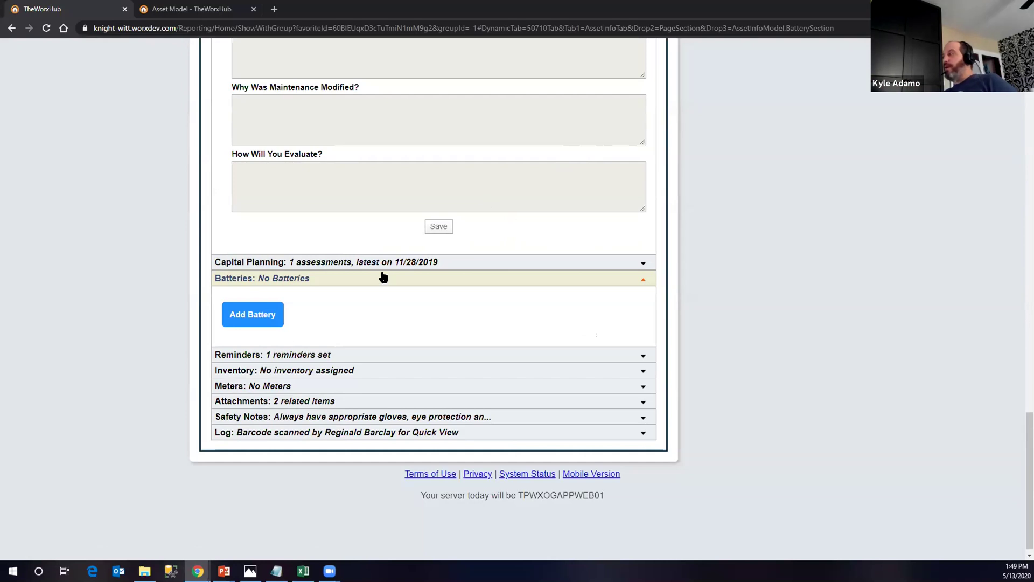
Step: Review the sterilizer's attachments and the available sources for adding a new file, without attaching anything
{"action": "left_click", "coordinate": [310, 403]}
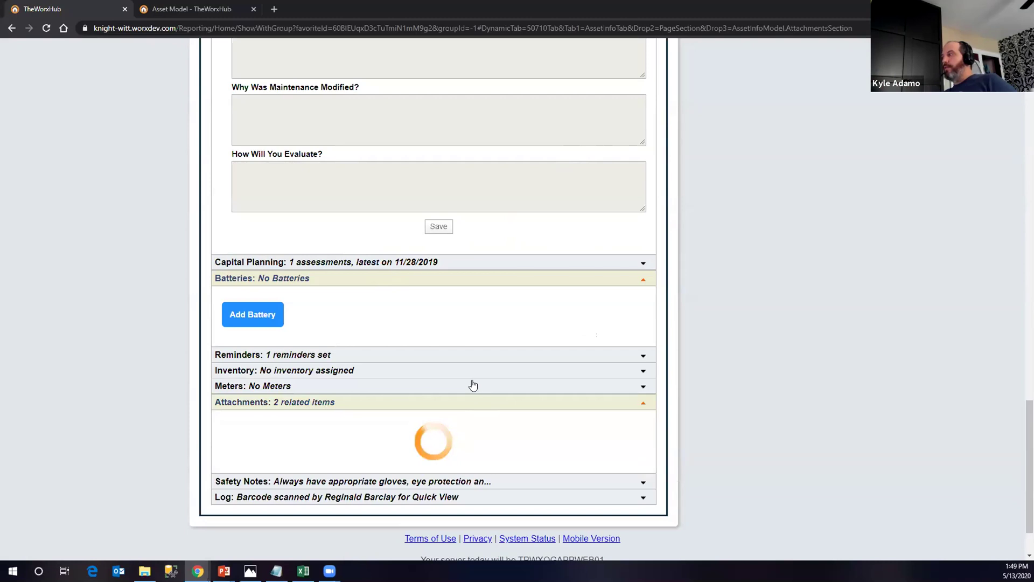
{"action": "scroll", "coordinate": [469, 382], "scroll_direction": "down", "scroll_amount": 3}
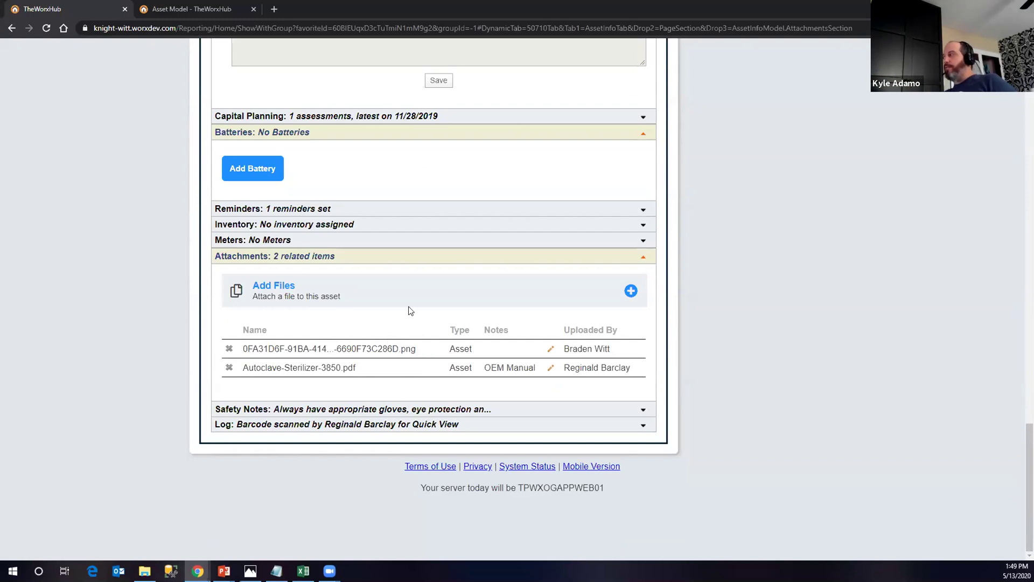
{"action": "left_click", "coordinate": [485, 293]}
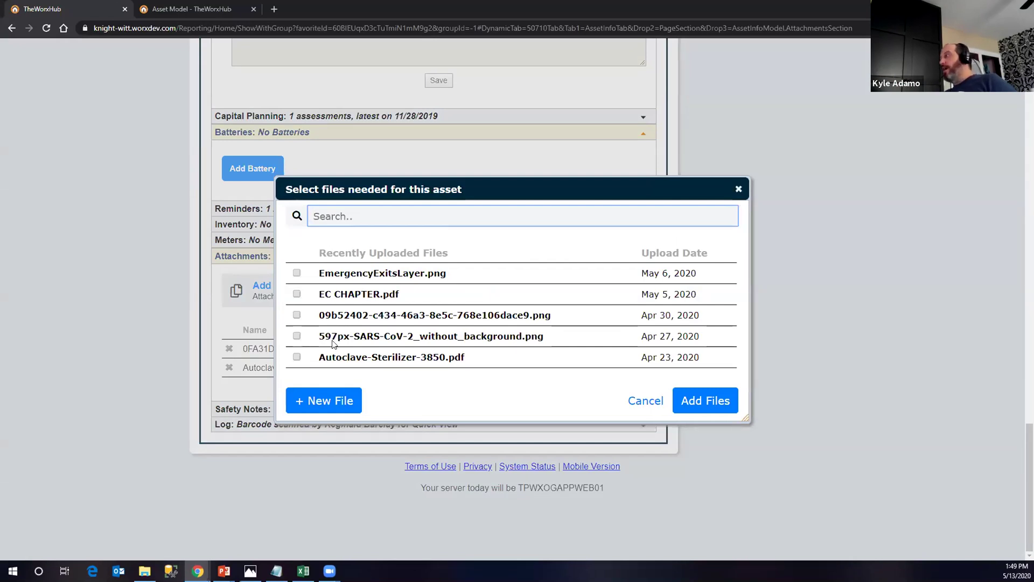
{"action": "left_click", "coordinate": [315, 398]}
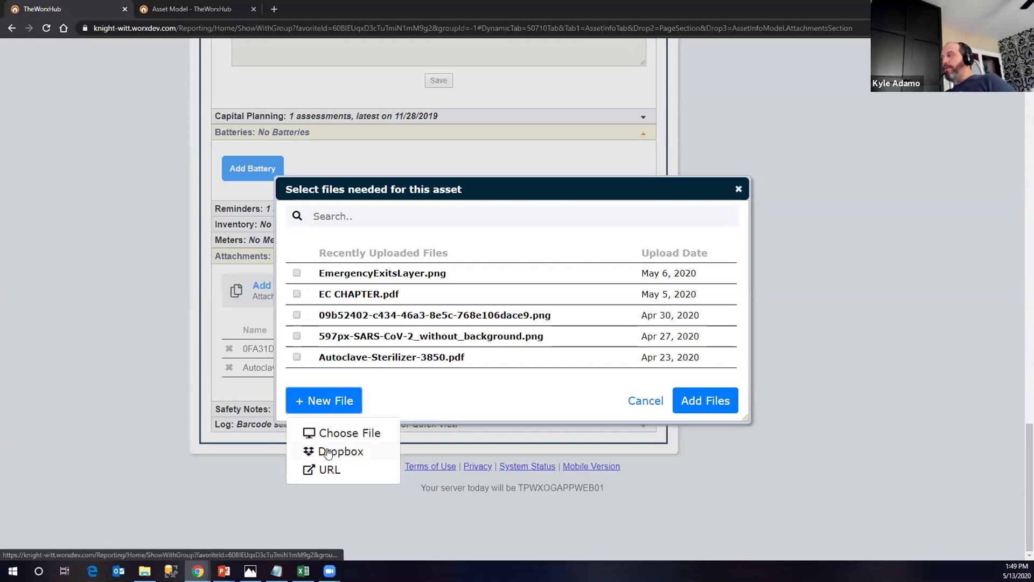
{"action": "left_click", "coordinate": [738, 190]}
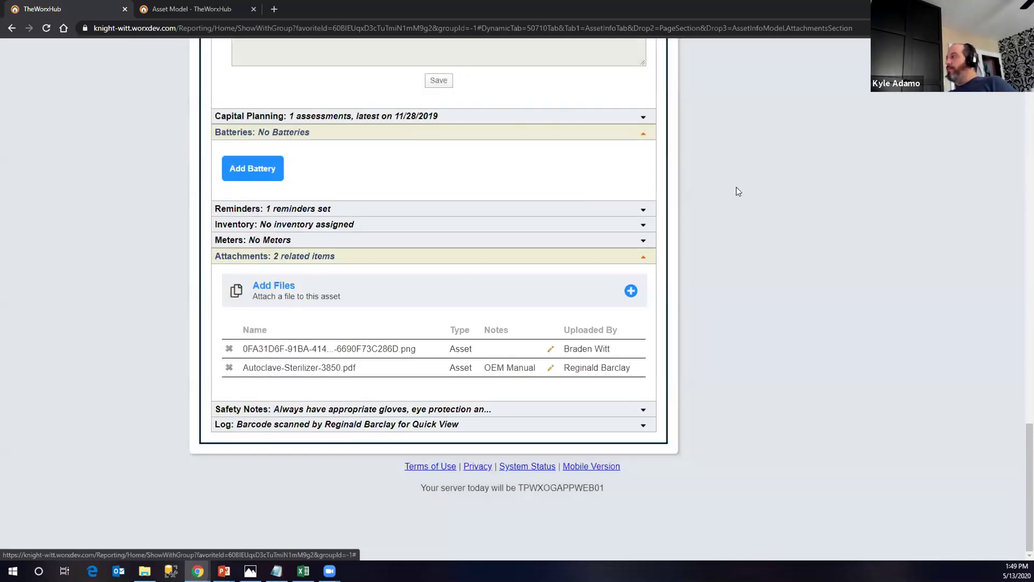
Step: Read through the sterilizer's log of barcode scans and recorded changes
{"action": "left_click", "coordinate": [390, 426]}
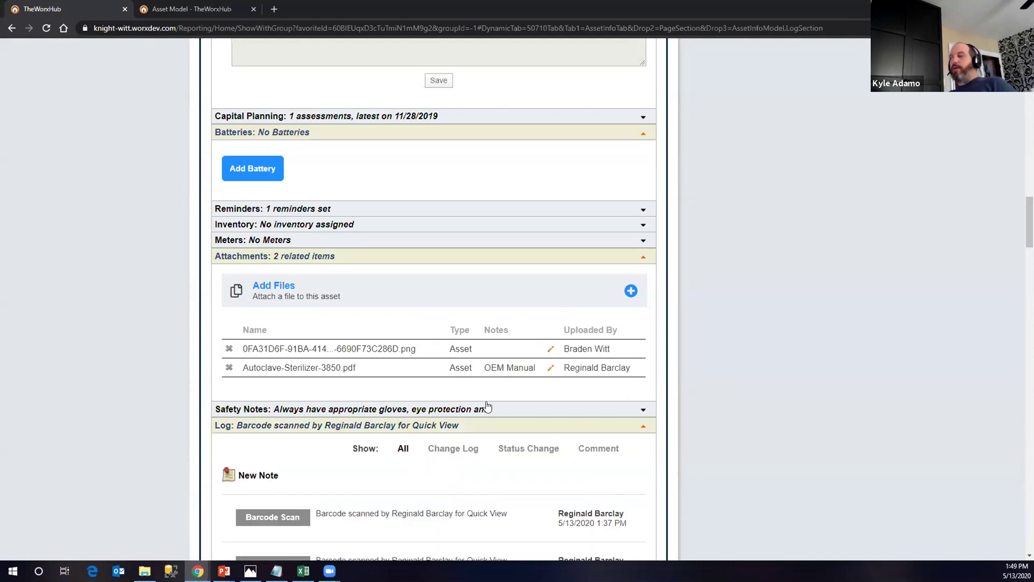
{"action": "scroll", "coordinate": [487, 407], "scroll_direction": "down", "scroll_amount": 5}
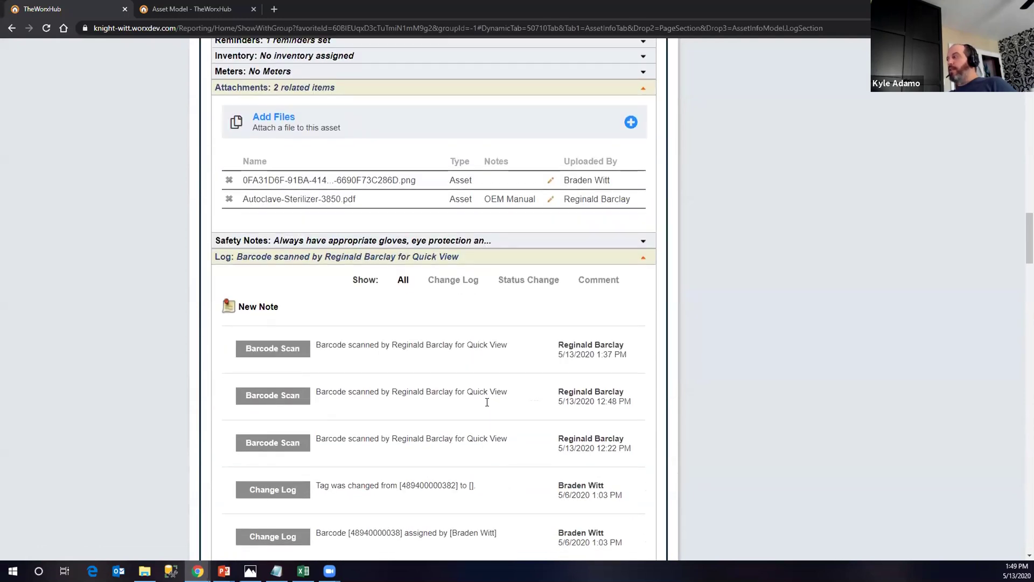
{"action": "scroll", "coordinate": [449, 292], "scroll_direction": "down", "scroll_amount": 4}
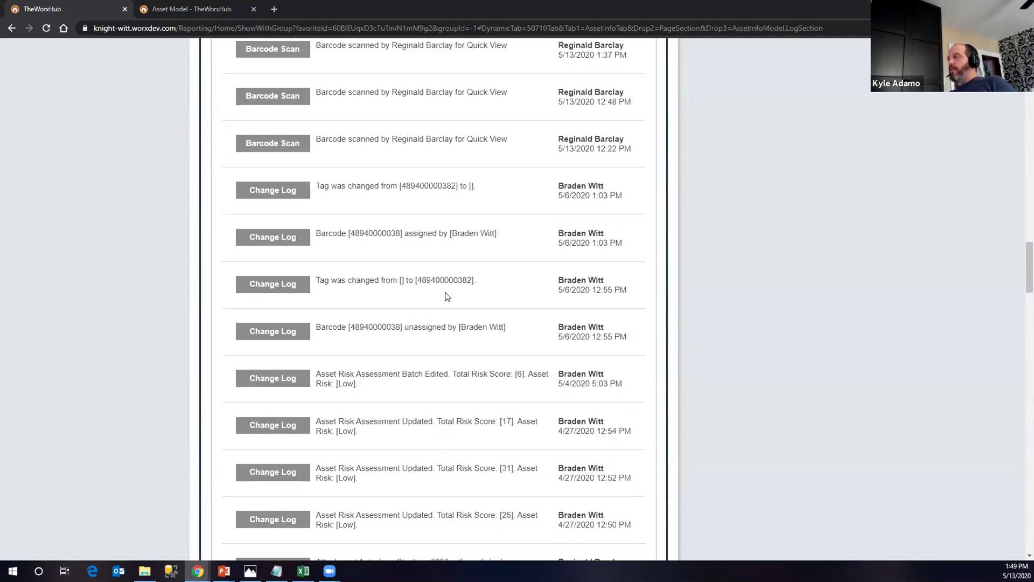
{"action": "scroll", "coordinate": [446, 298], "scroll_direction": "down", "scroll_amount": 3}
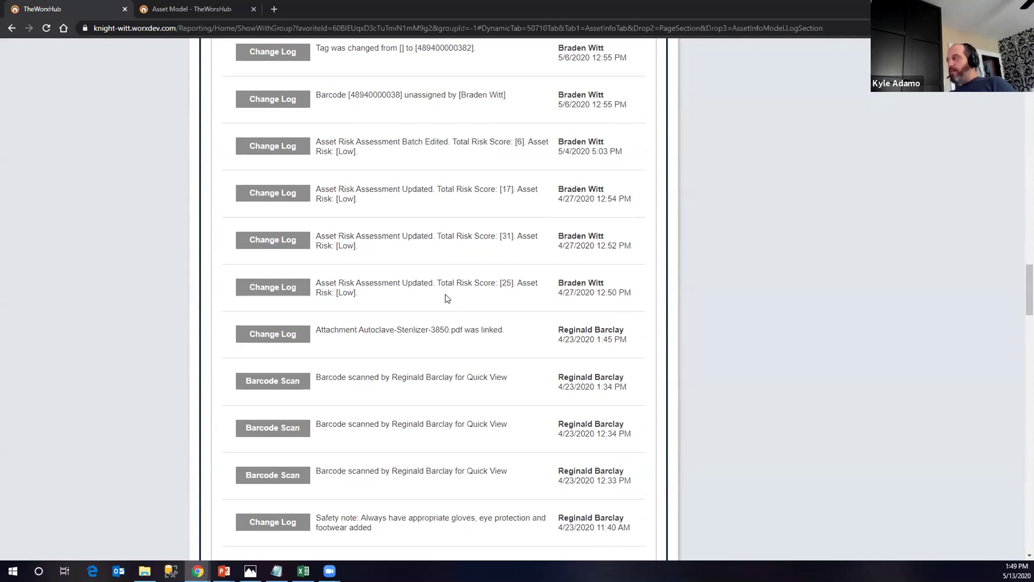
{"action": "scroll", "coordinate": [446, 298], "scroll_direction": "down", "scroll_amount": 4}
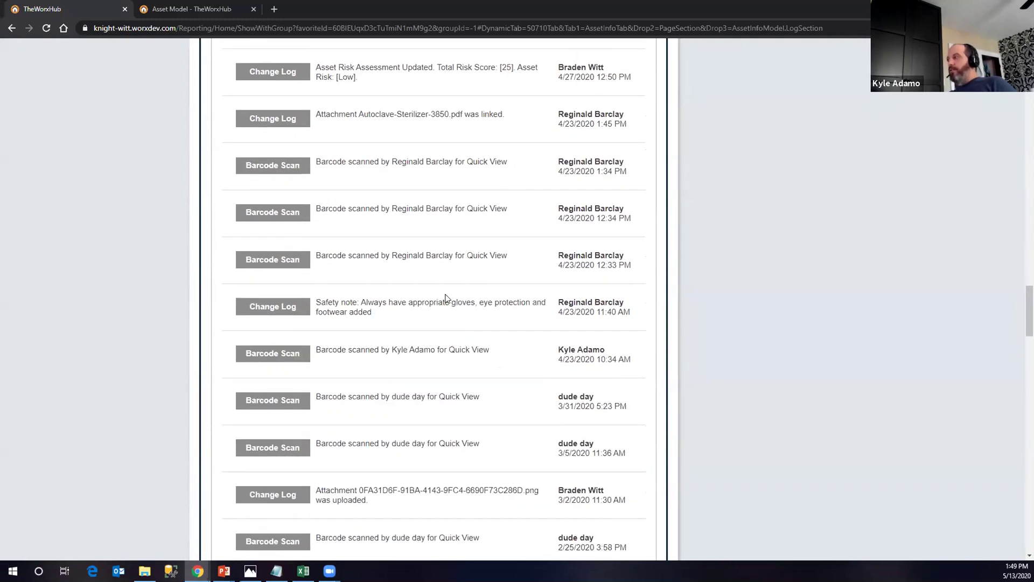
{"action": "scroll", "coordinate": [446, 298], "scroll_direction": "down", "scroll_amount": 10}
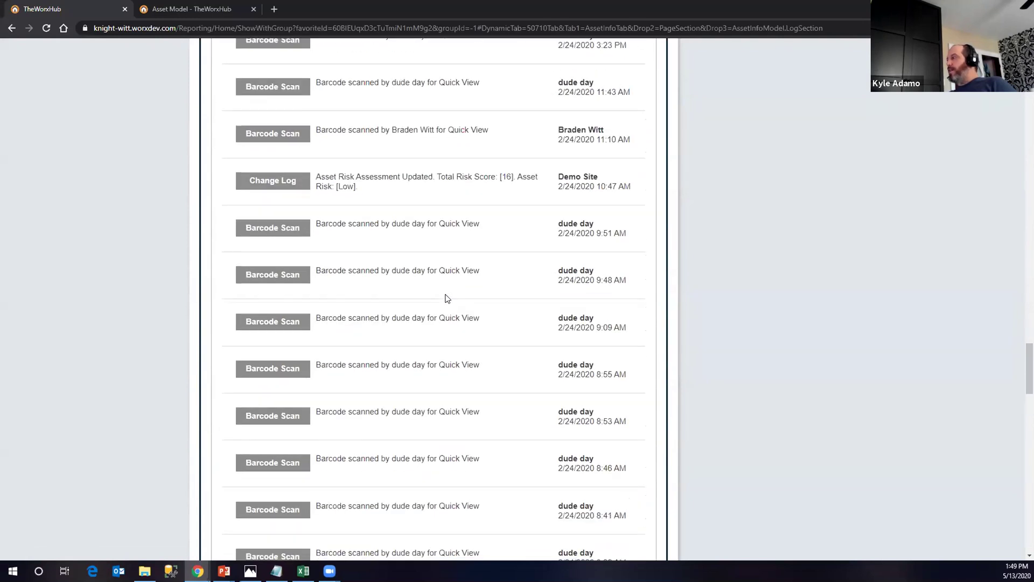
{"action": "scroll", "coordinate": [446, 298], "scroll_direction": "down", "scroll_amount": 6}
Step: Leave the sterilizer record for the reporting favorites, discarding the unsaved information
{"action": "left_click_drag", "start_coordinate": [1029, 401], "coordinate": [970, 222]}
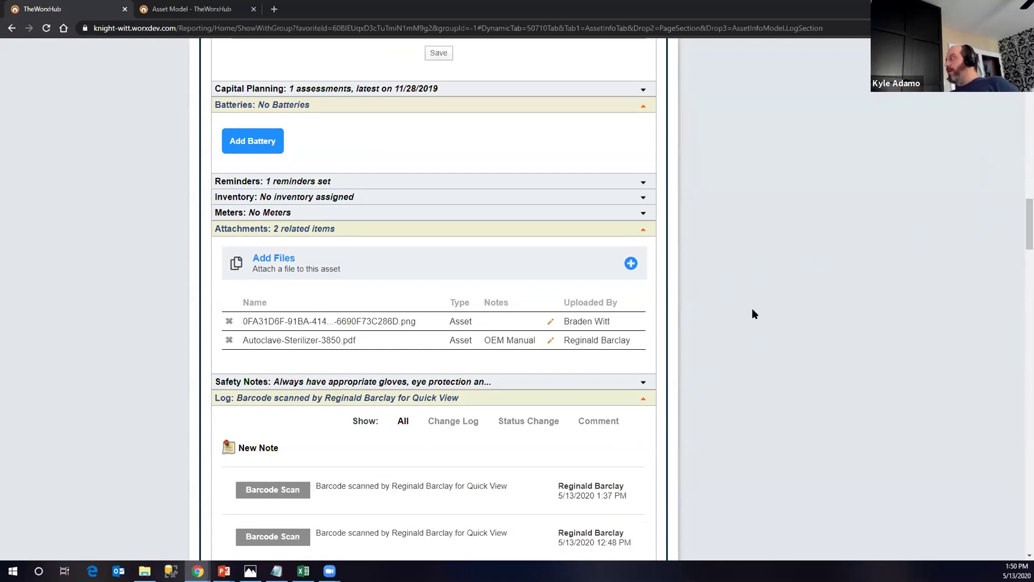
{"action": "scroll", "coordinate": [433, 297], "scroll_direction": "up", "scroll_amount": 15}
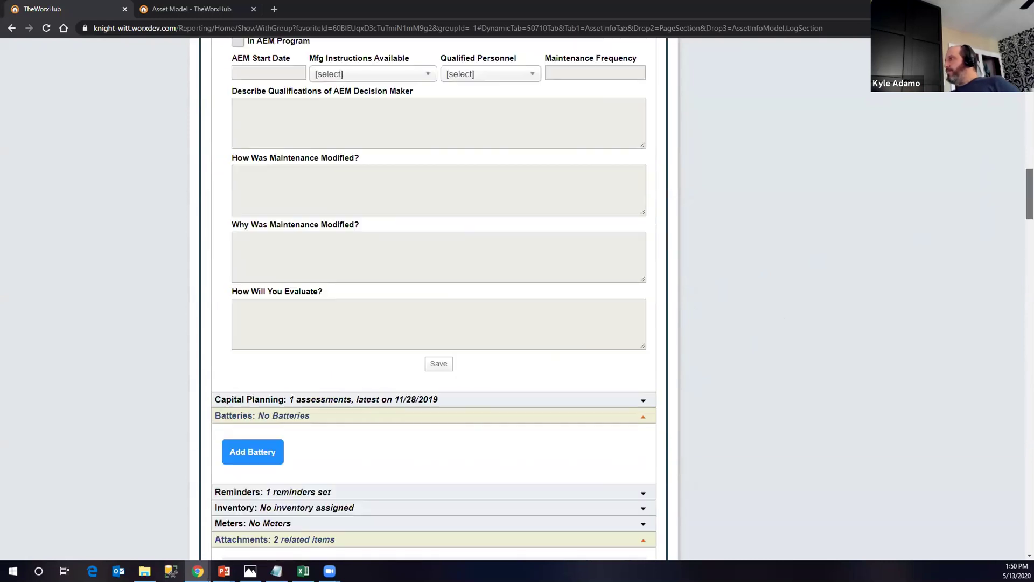
{"action": "scroll", "coordinate": [712, 160], "scroll_direction": "up", "scroll_amount": 9}
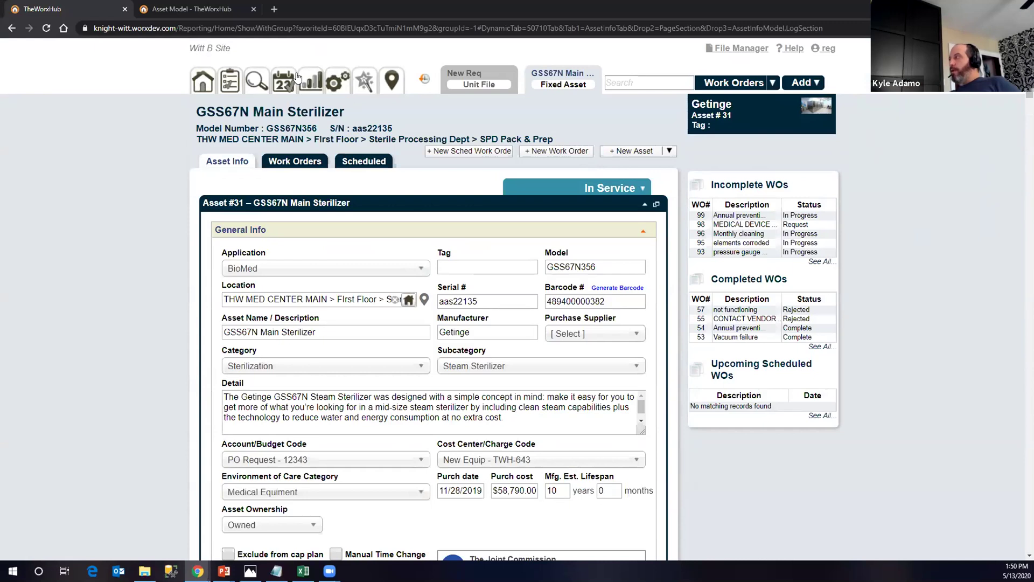
{"action": "left_click", "coordinate": [310, 85]}
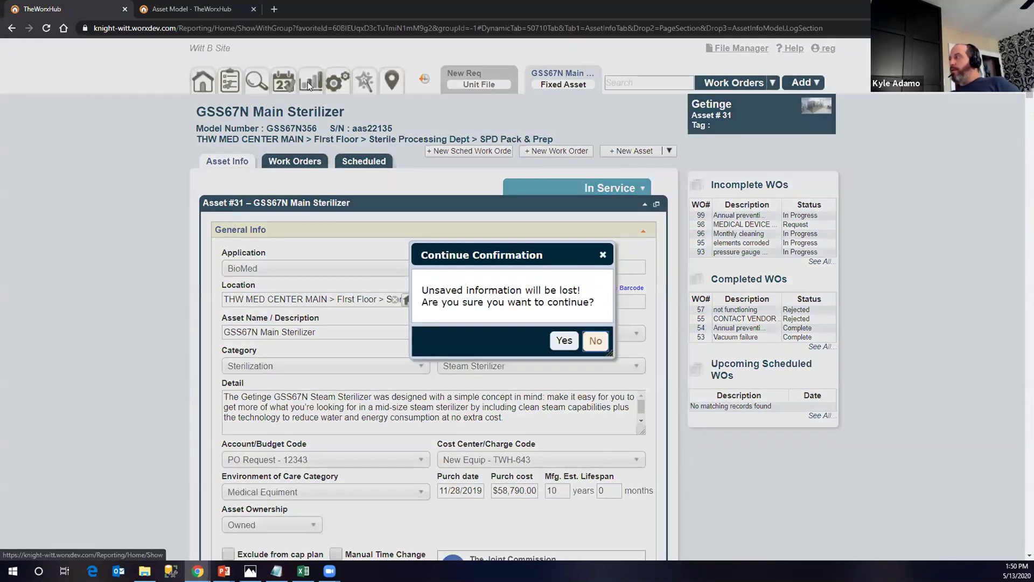
{"action": "left_click", "coordinate": [558, 342]}
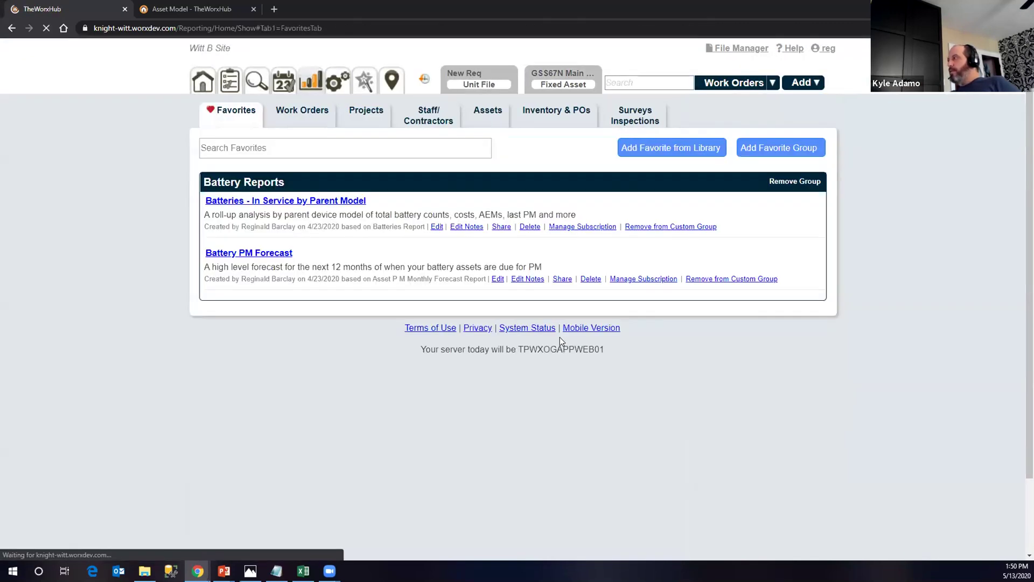
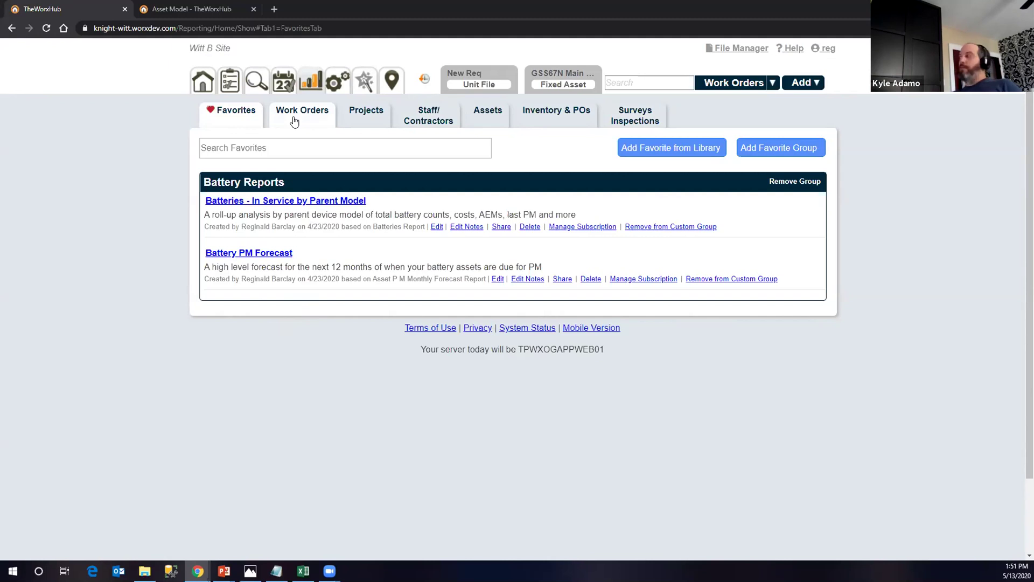
Step: Open the Simple Work Order Listing report and filter it to the BioMed application with start dates in the last 1 year
{"action": "left_click", "coordinate": [294, 120]}
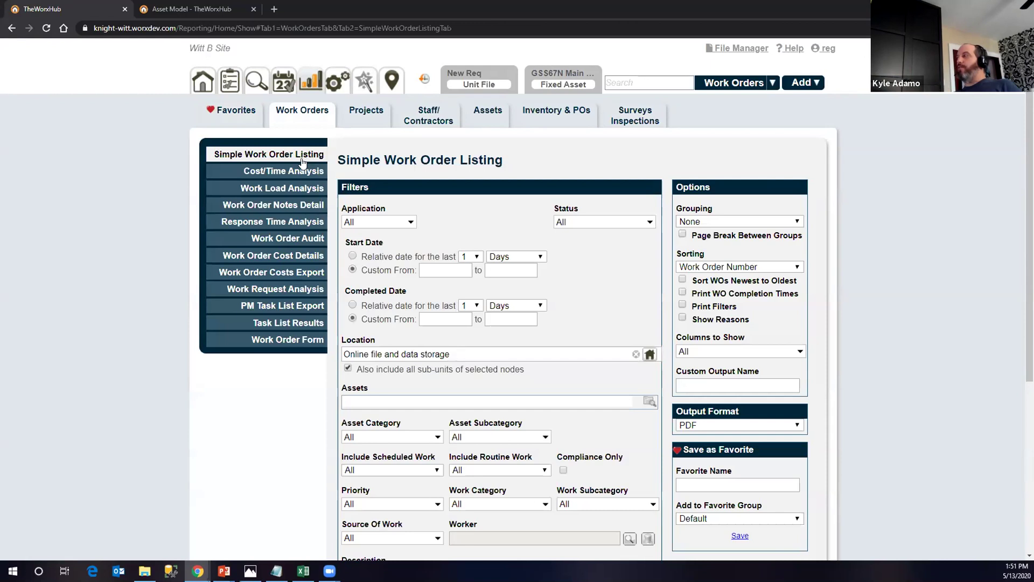
{"action": "left_click", "coordinate": [411, 221]}
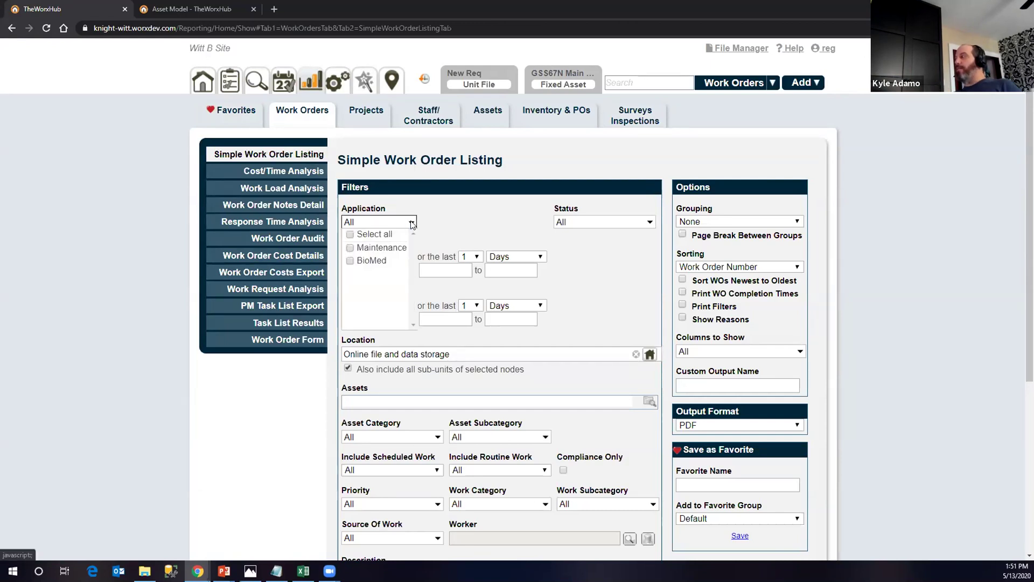
{"action": "left_click", "coordinate": [384, 261]}
{"action": "left_click", "coordinate": [479, 232]}
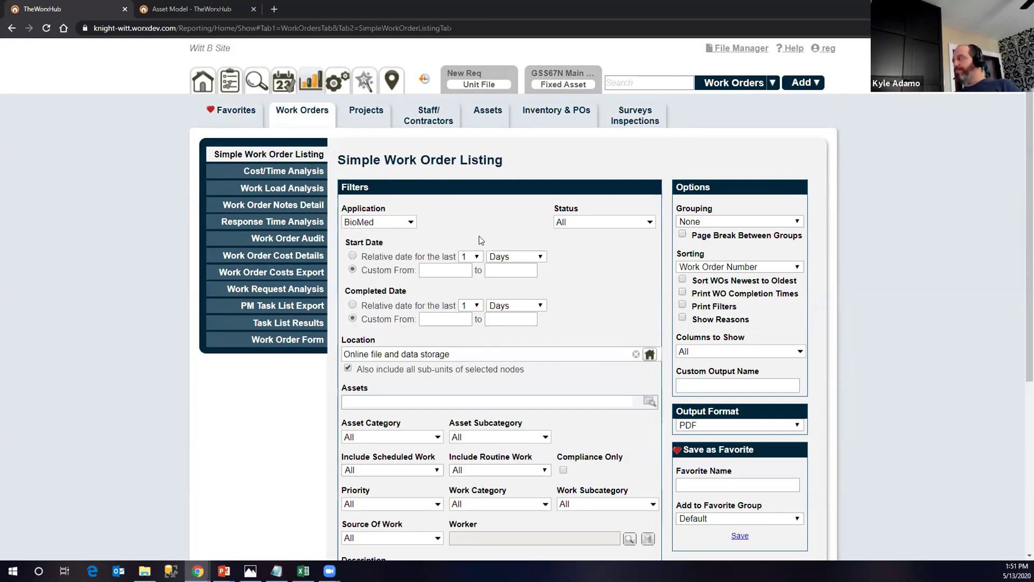
{"action": "left_click", "coordinate": [368, 255]}
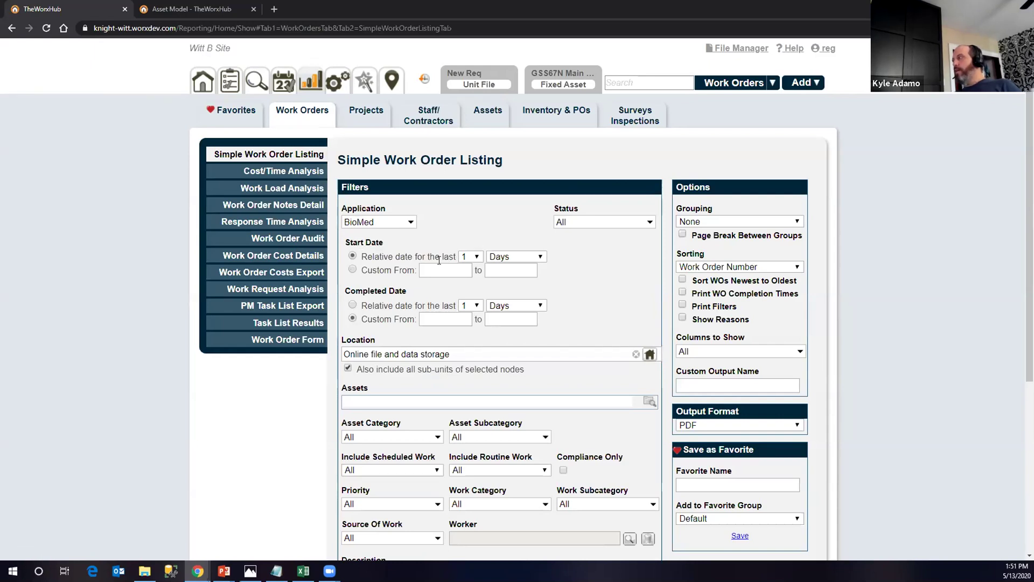
{"action": "left_click", "coordinate": [506, 261]}
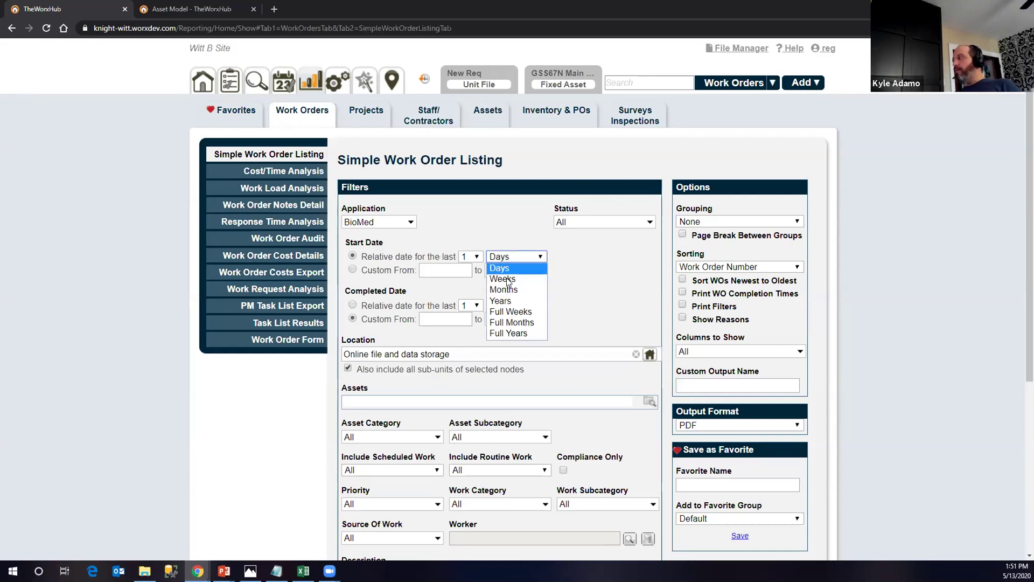
{"action": "left_click", "coordinate": [508, 302]}
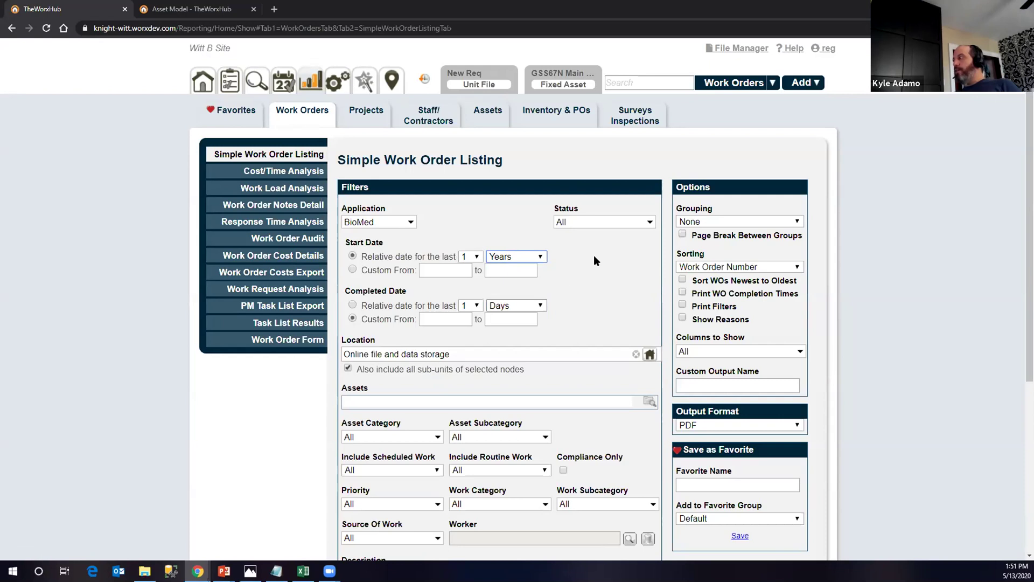
Step: Limit the report's status filter to In Progress and all On Hold statuses
{"action": "left_click", "coordinate": [618, 218]}
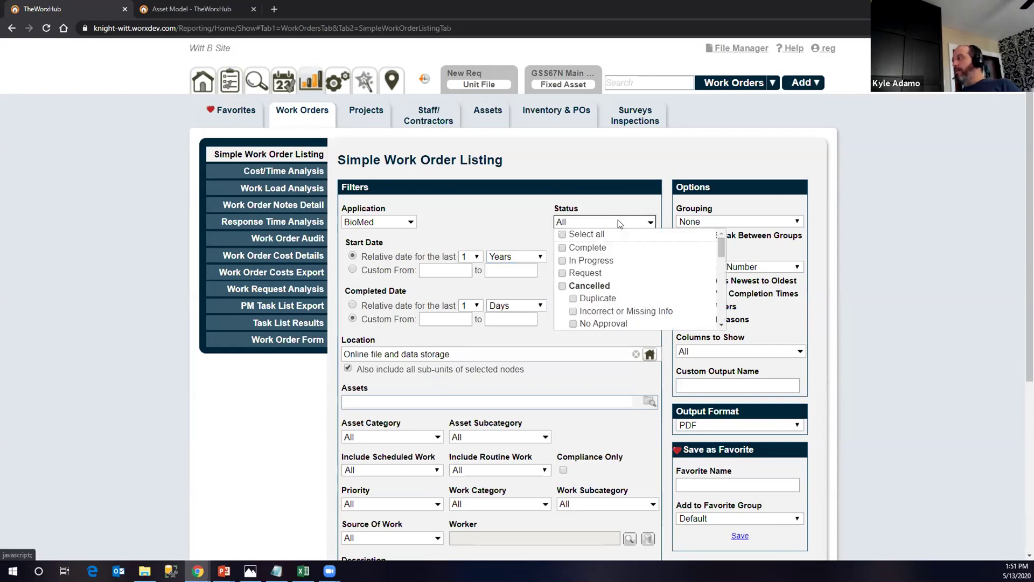
{"action": "left_click", "coordinate": [568, 262]}
{"action": "scroll", "coordinate": [571, 267], "scroll_direction": "down", "scroll_amount": 5}
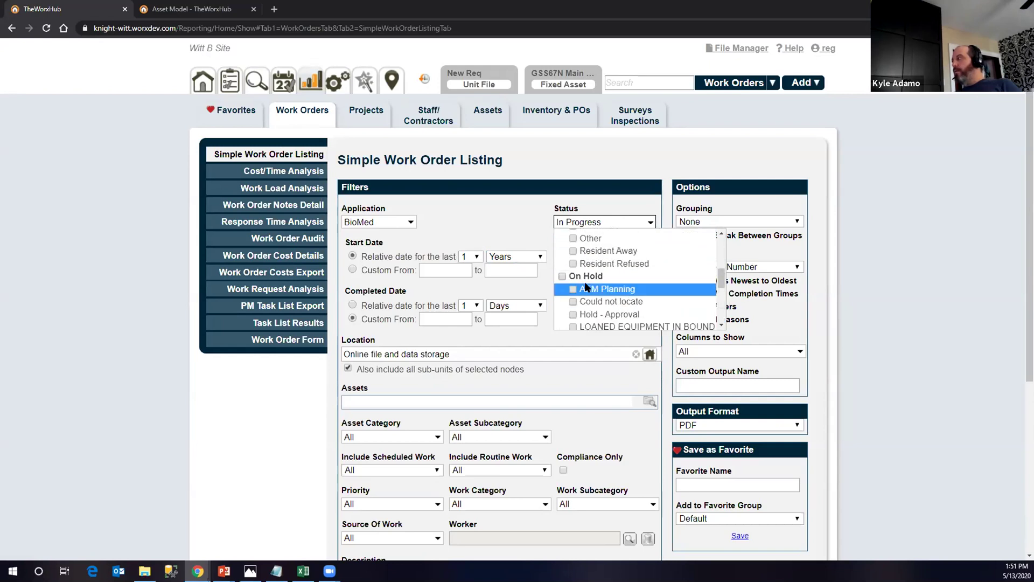
{"action": "left_click", "coordinate": [563, 277]}
{"action": "left_click", "coordinate": [496, 222]}
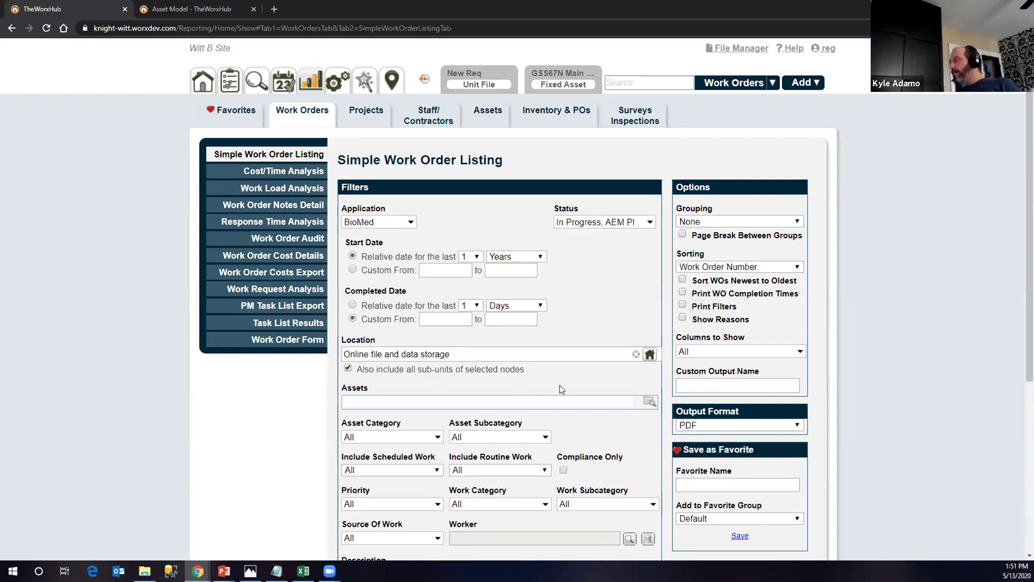
Step: Restrict the work order report to scheduled work with the Only Show Scheduled option
{"action": "scroll", "coordinate": [573, 399], "scroll_direction": "down", "scroll_amount": 1}
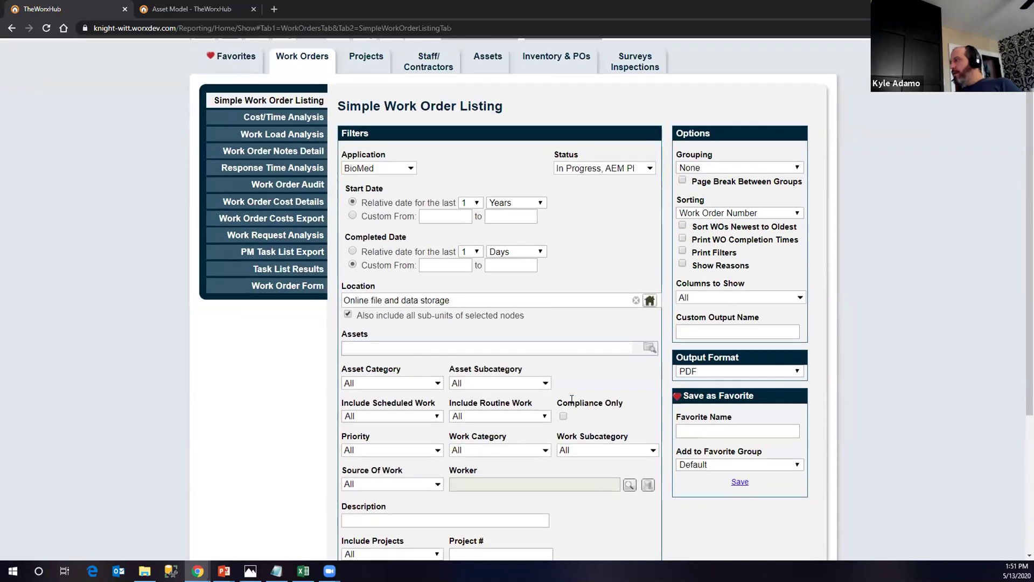
{"action": "left_click", "coordinate": [438, 415]}
{"action": "left_click", "coordinate": [378, 448]}
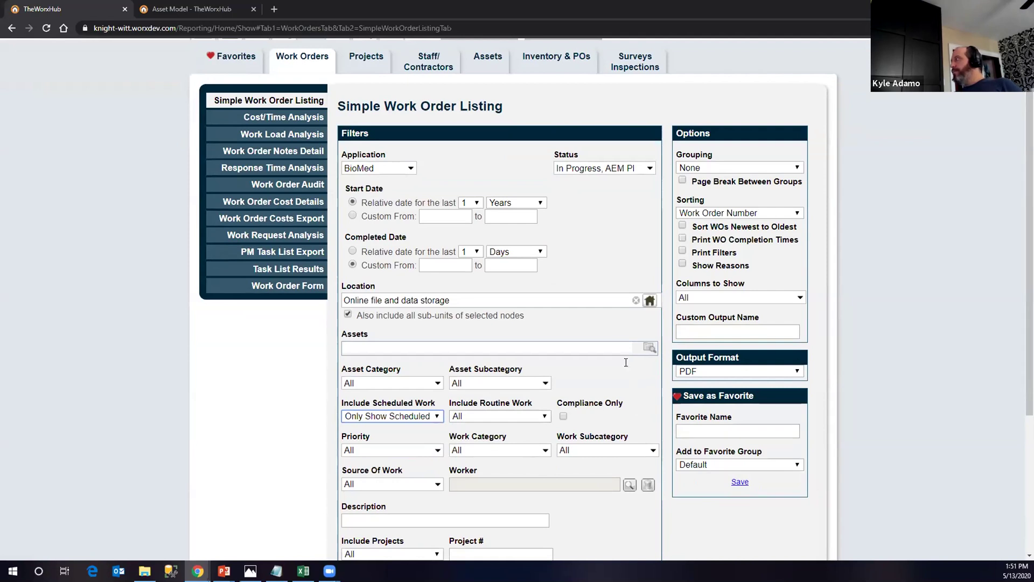
Step: Name the report favorite "Open Biomed PM", limit it to overdue work through the advanced filters, and save it in the Default group
{"action": "scroll", "coordinate": [660, 282], "scroll_direction": "down", "scroll_amount": 2}
{"action": "left_click", "coordinate": [710, 327]}
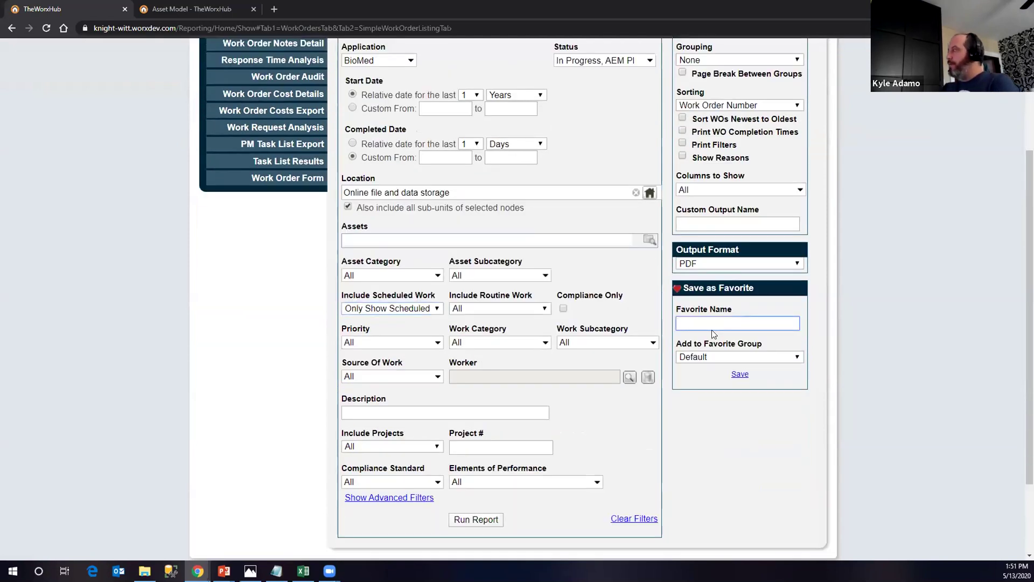
{"action": "type", "text": "Open Biomed PM"}
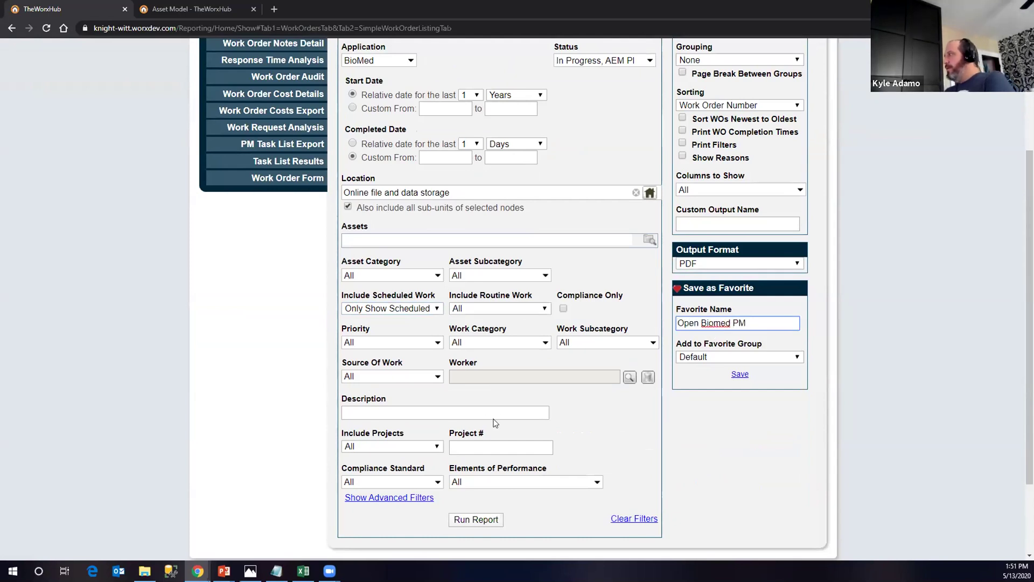
{"action": "left_click", "coordinate": [369, 498]}
{"action": "scroll", "coordinate": [368, 425], "scroll_direction": "down", "scroll_amount": 2}
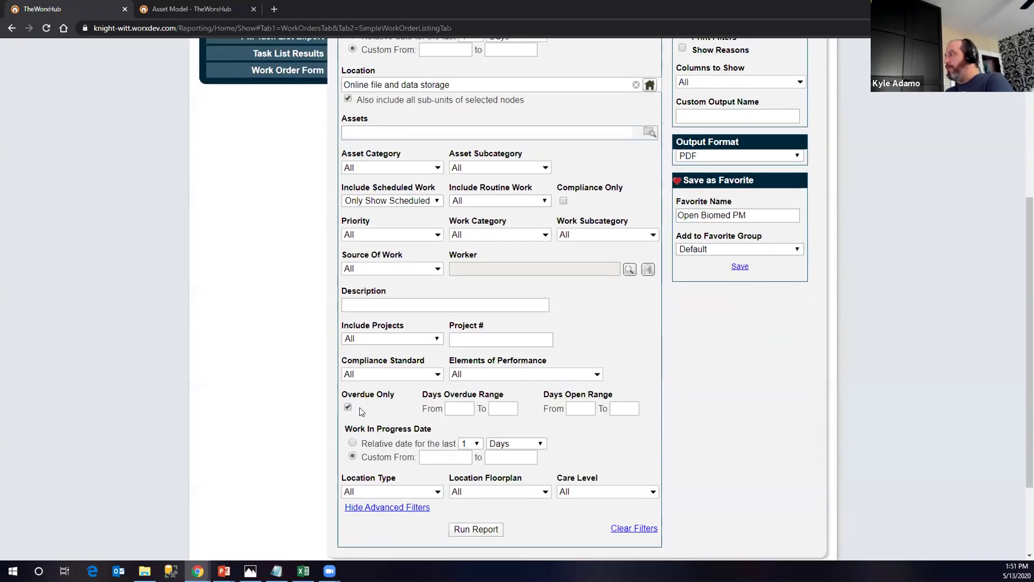
{"action": "scroll", "coordinate": [686, 408], "scroll_direction": "up", "scroll_amount": 1}
{"action": "left_click", "coordinate": [741, 321]}
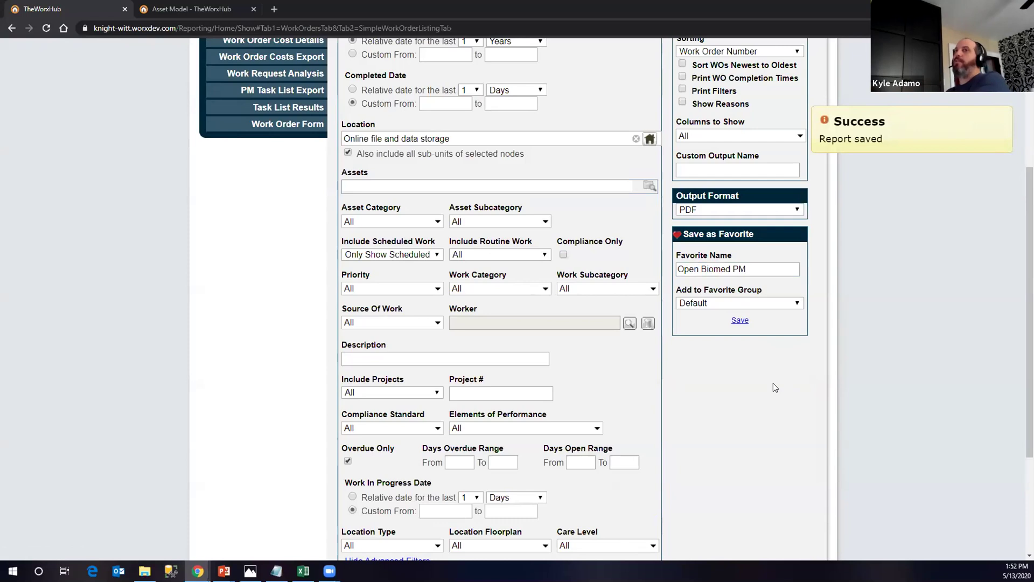
Step: Run the Open Biomed PM report from the favorites, look over its output and close it
{"action": "scroll", "coordinate": [774, 383], "scroll_direction": "down", "scroll_amount": 3}
{"action": "scroll", "coordinate": [771, 406], "scroll_direction": "up", "scroll_amount": 5}
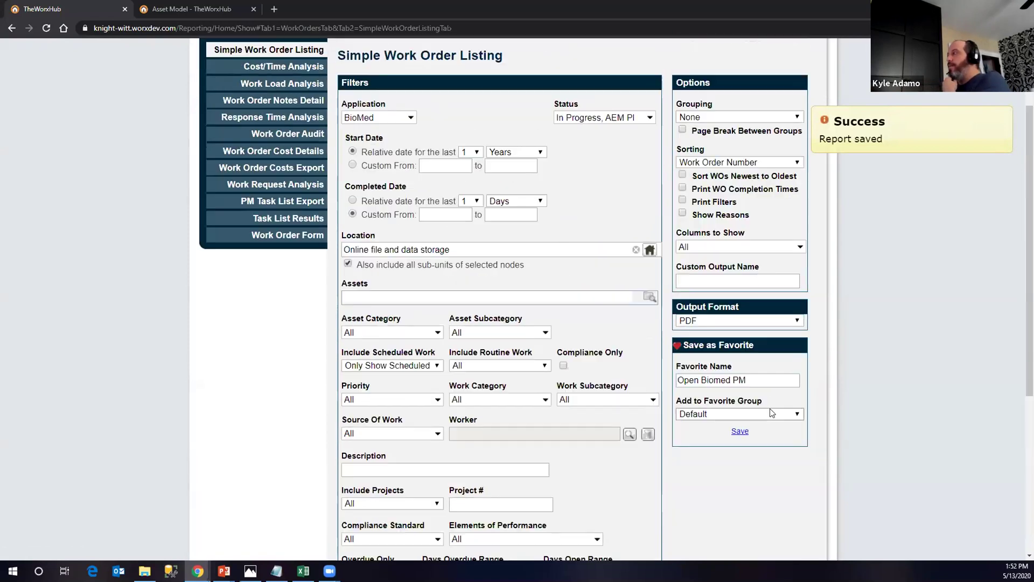
{"action": "scroll", "coordinate": [770, 413], "scroll_direction": "up", "scroll_amount": 2}
{"action": "left_click", "coordinate": [234, 114]}
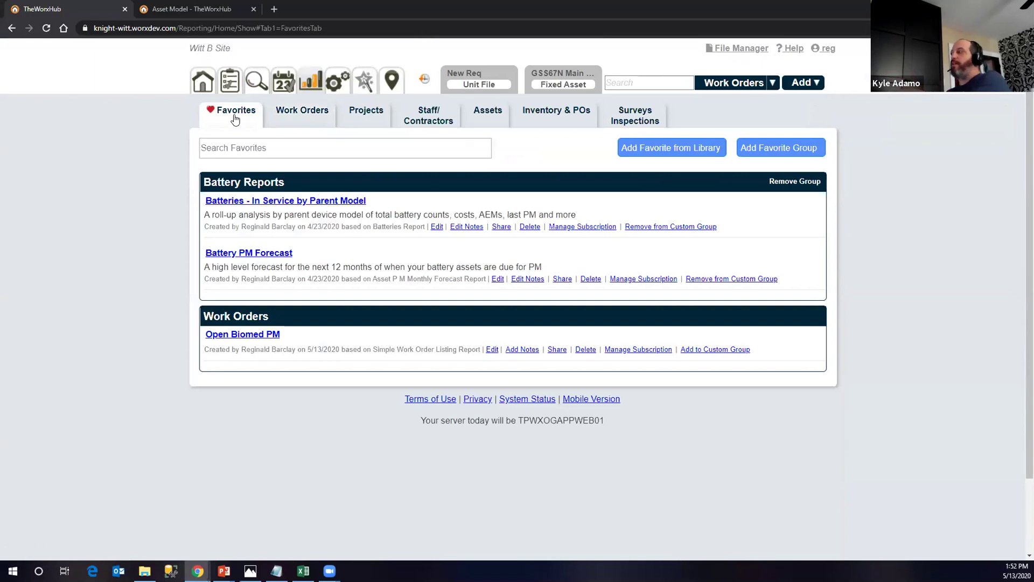
{"action": "left_click", "coordinate": [237, 335]}
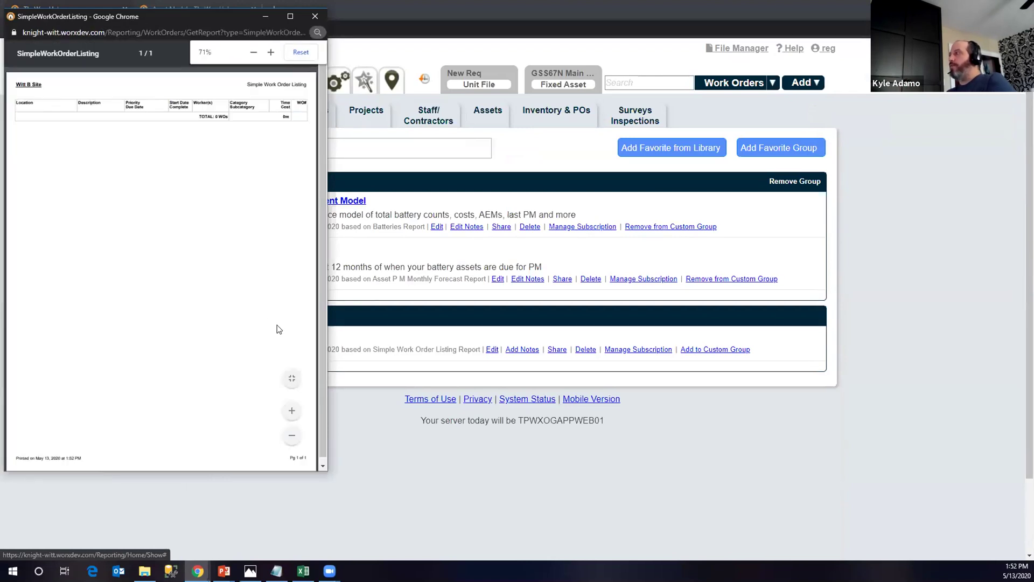
{"action": "scroll", "coordinate": [150, 205], "scroll_direction": "up", "scroll_amount": 4}
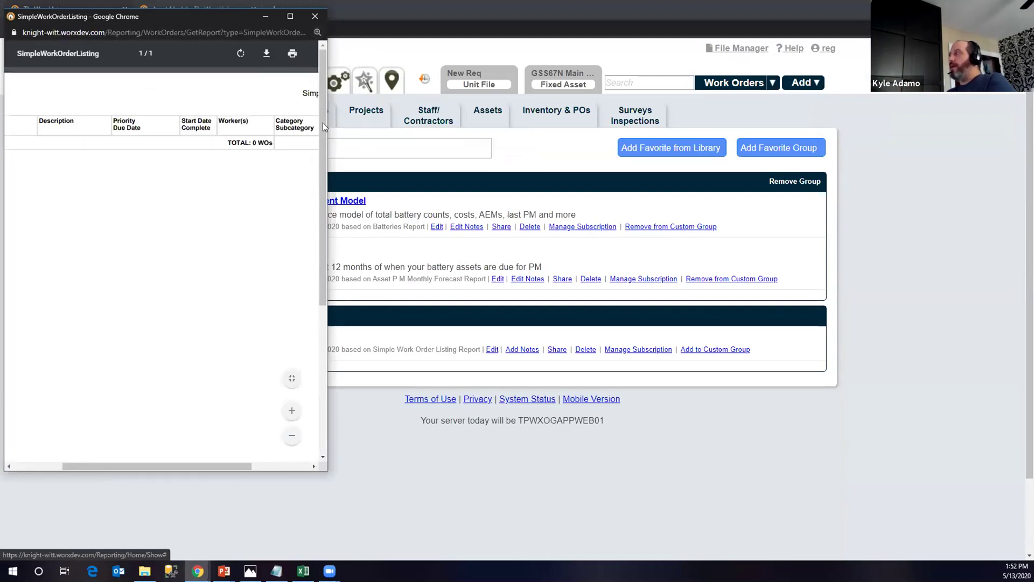
{"action": "left_click", "coordinate": [315, 16]}
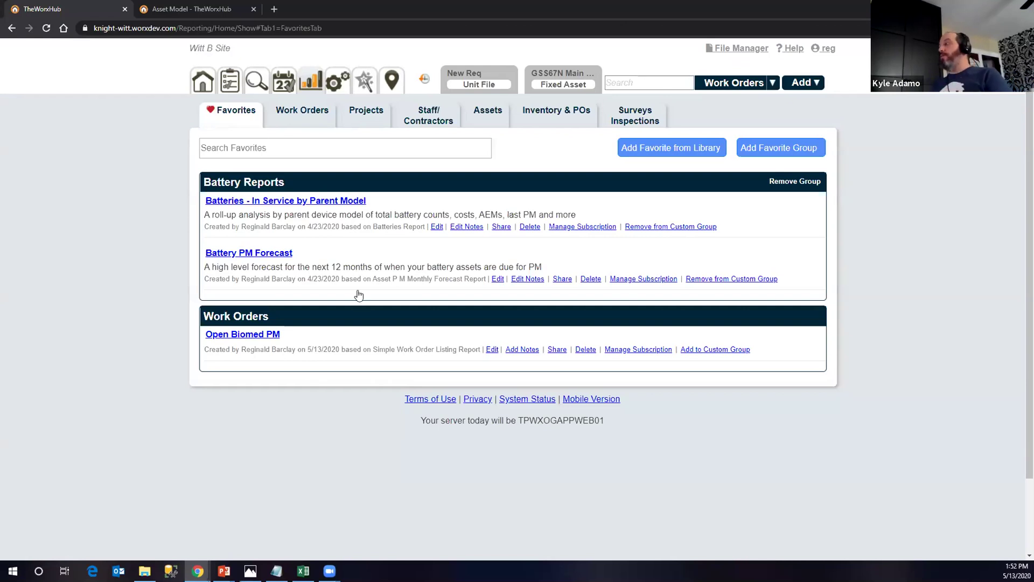
Step: Set the Open Biomed PM subscription to repeat weekly, every 1 week on Monday, starting 05/13/2020
{"action": "left_click", "coordinate": [626, 351]}
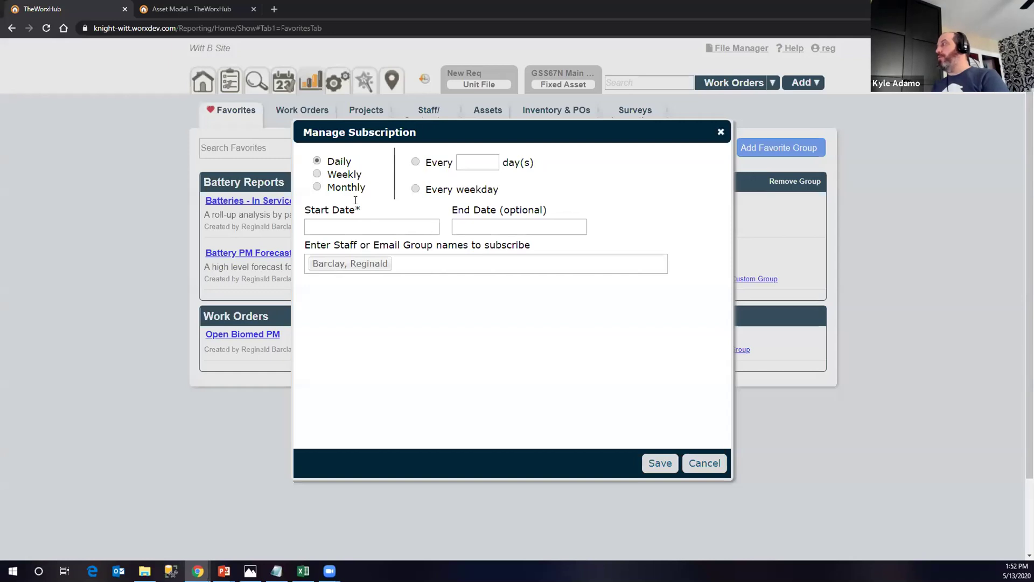
{"action": "left_click", "coordinate": [318, 174]}
{"action": "left_click", "coordinate": [498, 164]}
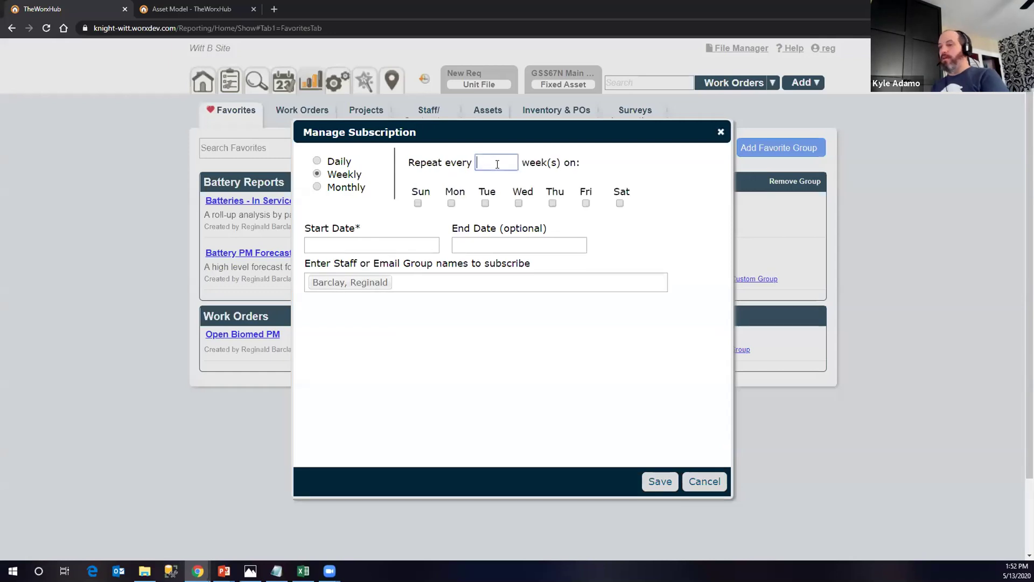
{"action": "type", "text": "1"}
{"action": "left_click", "coordinate": [451, 203]}
{"action": "left_click", "coordinate": [401, 245]}
{"action": "left_click", "coordinate": [394, 337]}
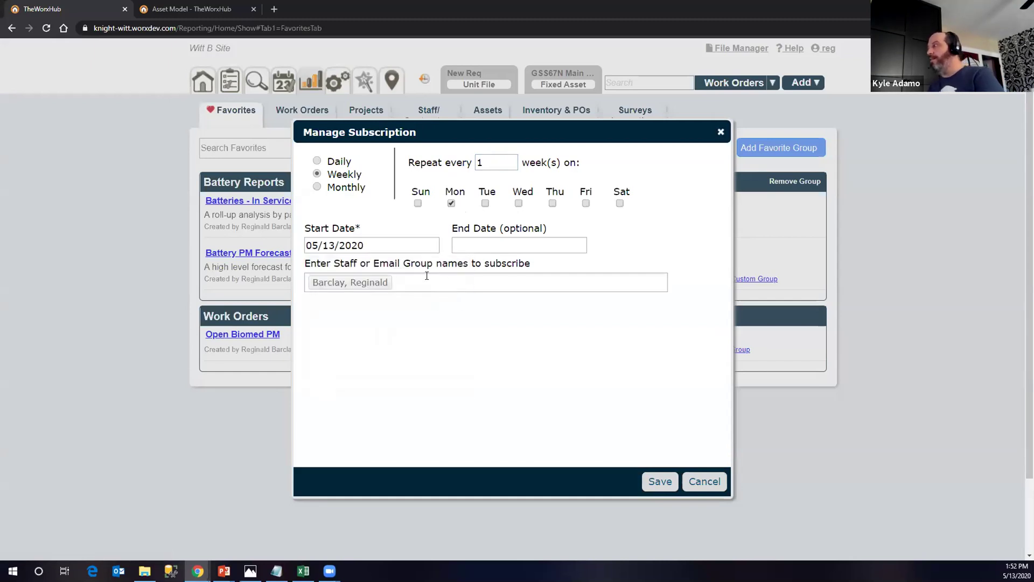
Step: Add two more staff members as subscribers to the report and save the subscription
{"action": "left_click", "coordinate": [427, 275]}
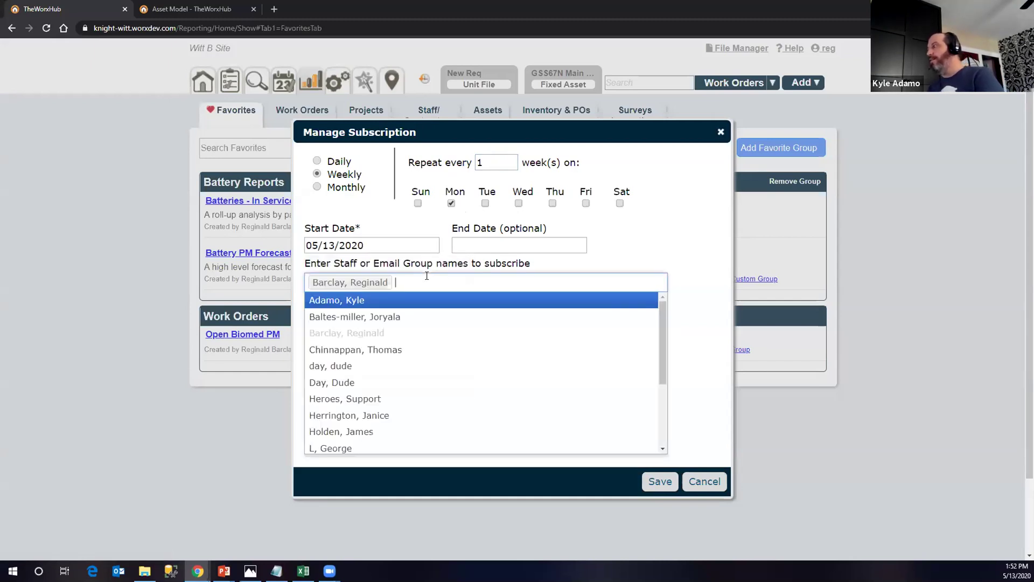
{"action": "left_click", "coordinate": [399, 349]}
{"action": "left_click", "coordinate": [523, 279]}
{"action": "left_click", "coordinate": [457, 317]}
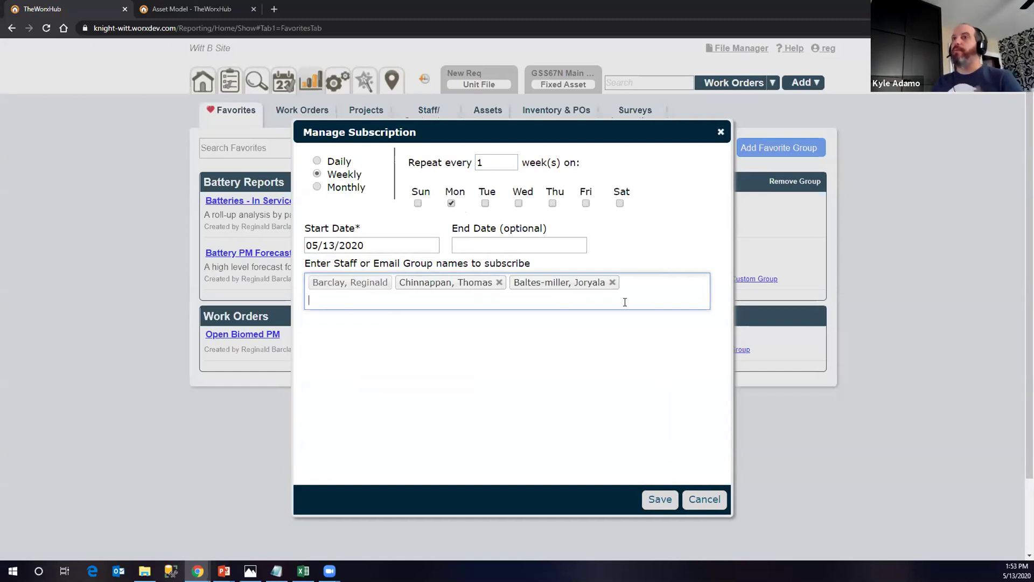
{"action": "left_click", "coordinate": [659, 495]}
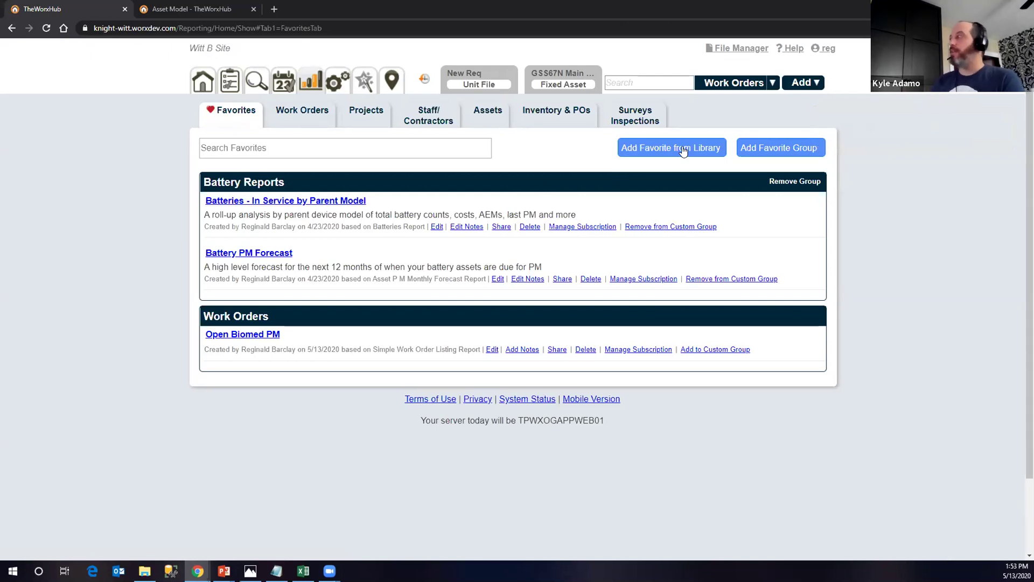
Step: Add the "Biomed - Cannot Find Assets by Location" template from the library to the report favorites
{"action": "left_click", "coordinate": [683, 151]}
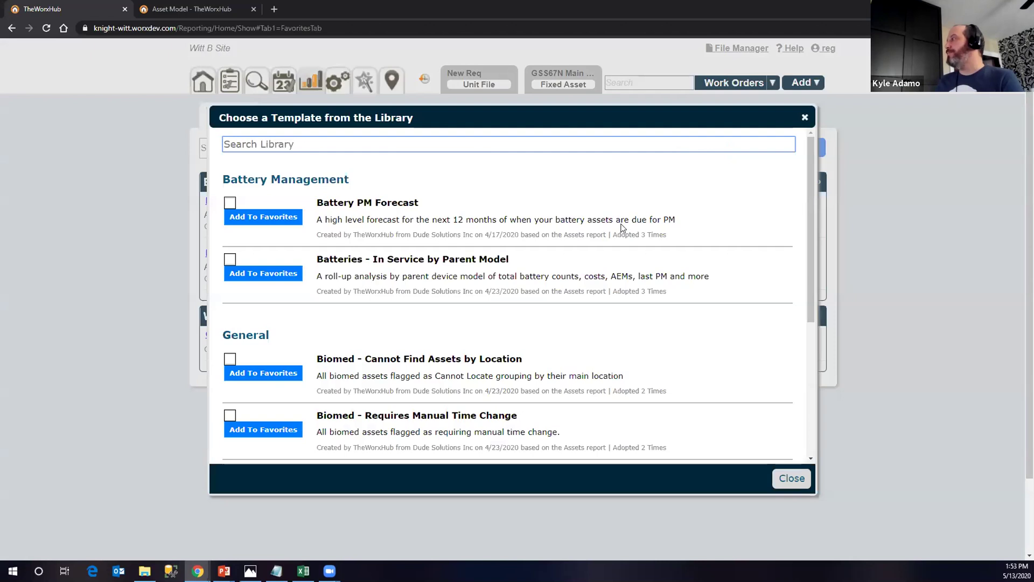
{"action": "scroll", "coordinate": [622, 226], "scroll_direction": "down", "scroll_amount": 2}
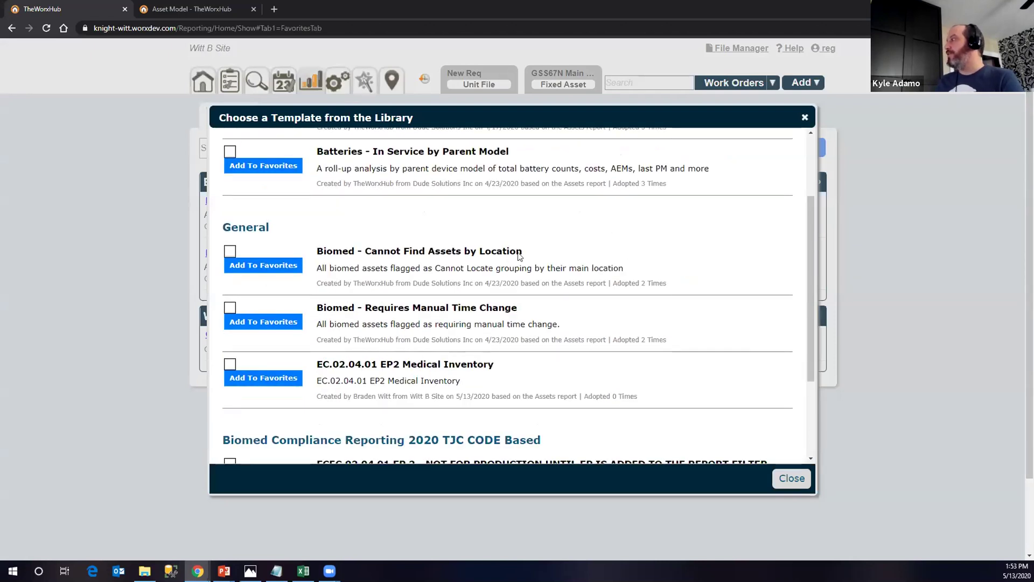
{"action": "left_click", "coordinate": [266, 264]}
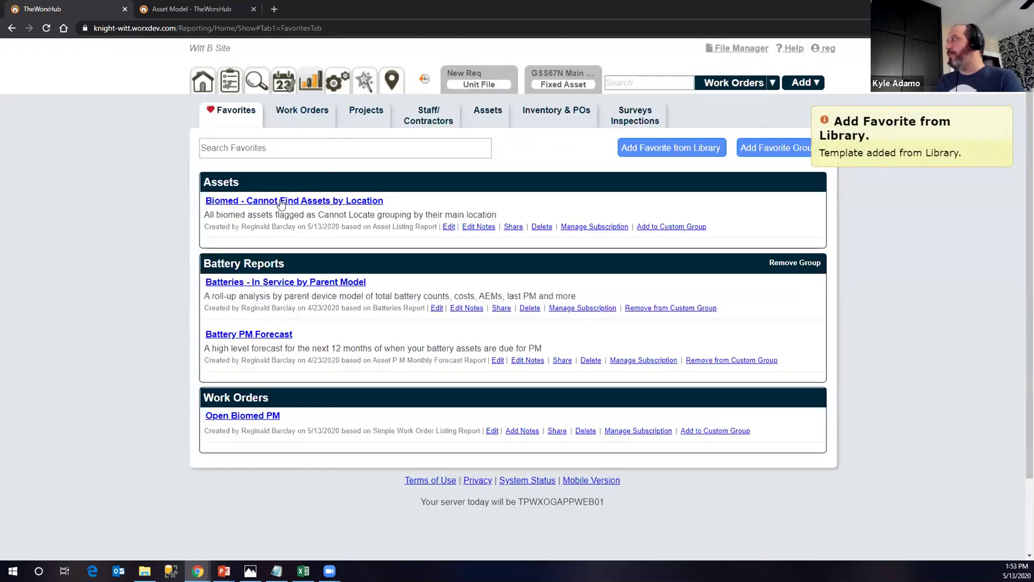
Step: Run the Biomed - Cannot Find Assets by Location report and examine its asset listing in an enlarged window
{"action": "left_click", "coordinate": [359, 207]}
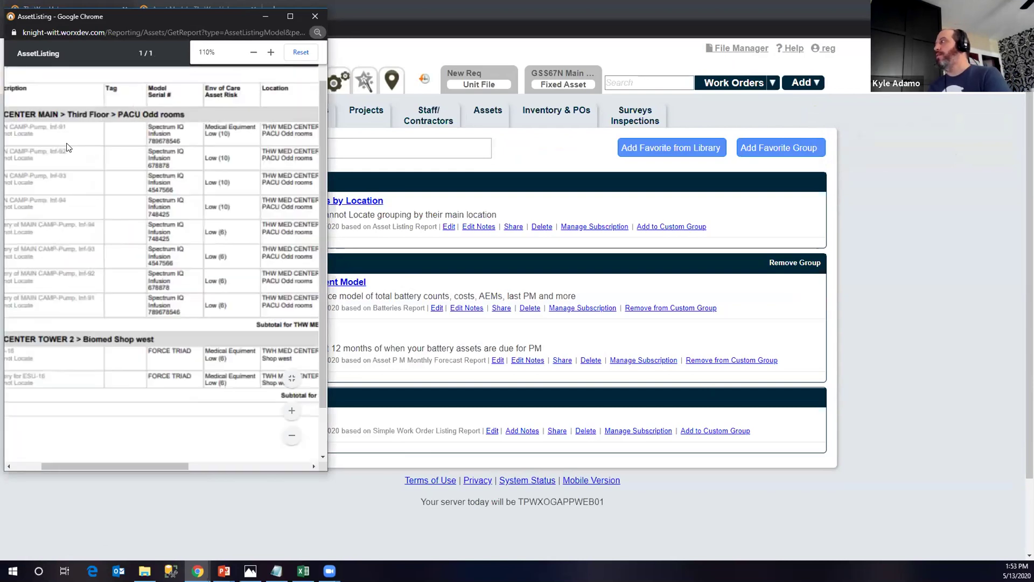
{"action": "left_click", "coordinate": [290, 16]}
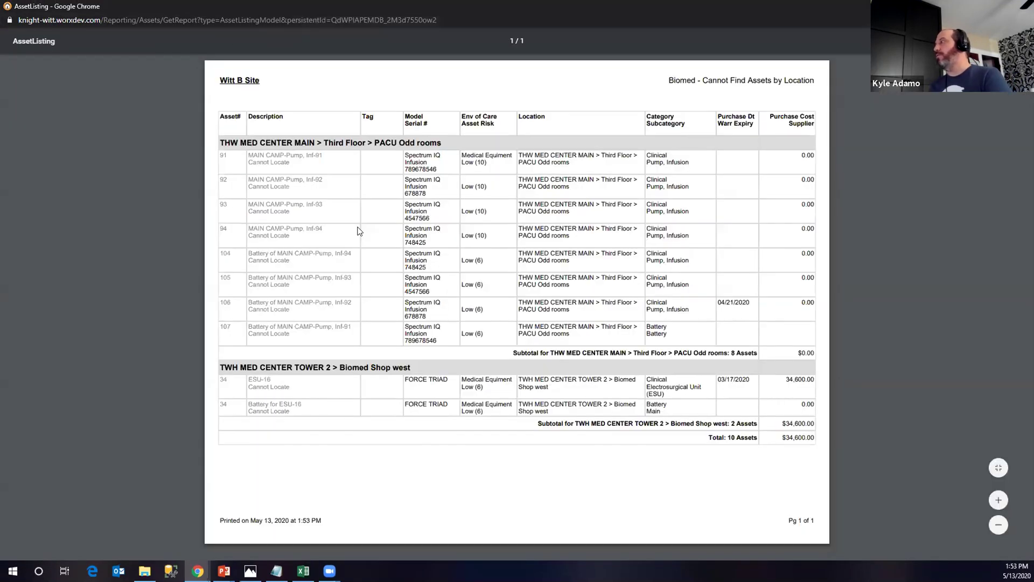
{"action": "scroll", "coordinate": [360, 231], "scroll_direction": "up", "scroll_amount": 4, "text": "ctrl"}
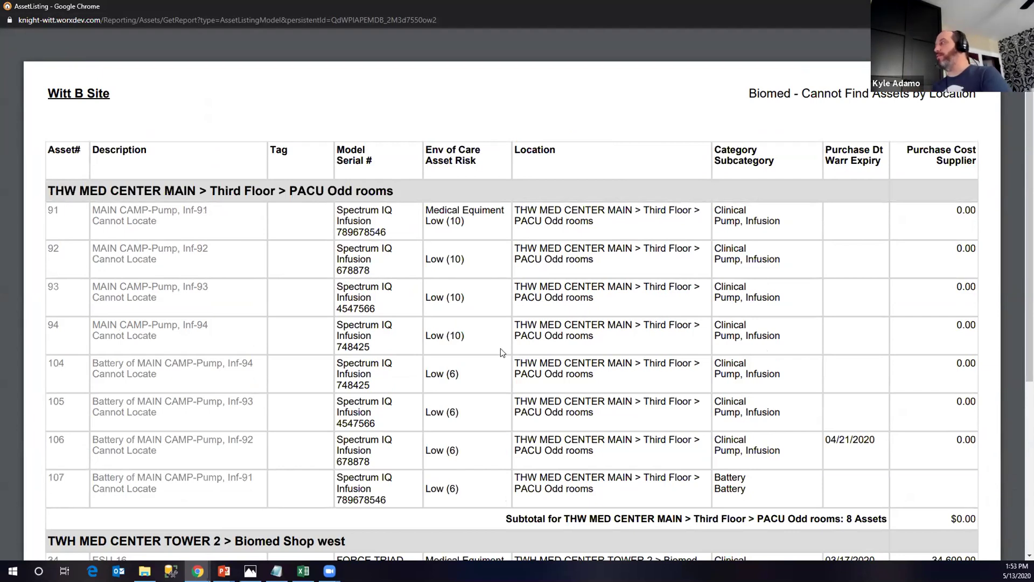
{"action": "scroll", "coordinate": [500, 350], "scroll_direction": "down", "scroll_amount": 2}
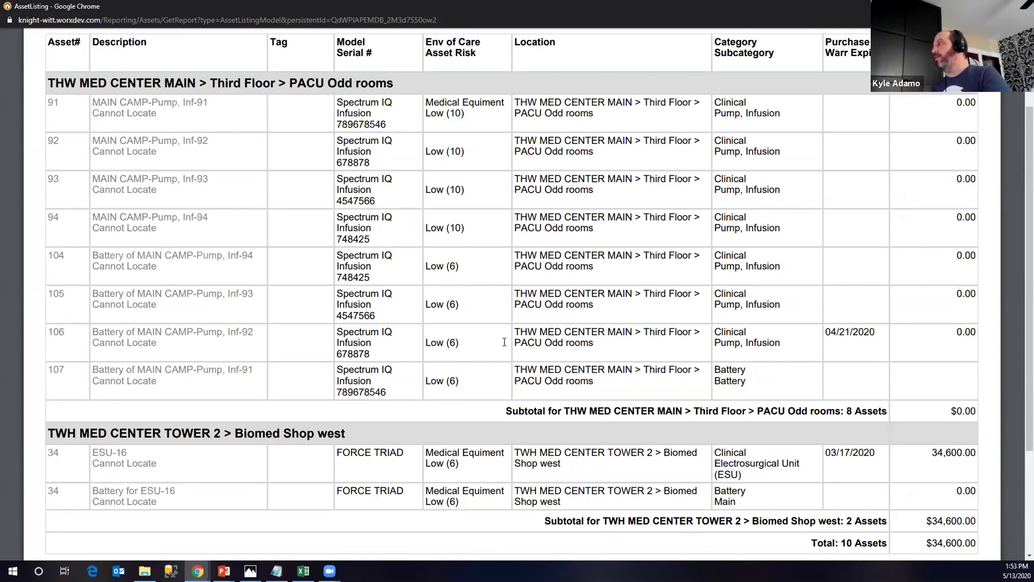
{"action": "scroll", "coordinate": [506, 342], "scroll_direction": "up", "scroll_amount": 2}
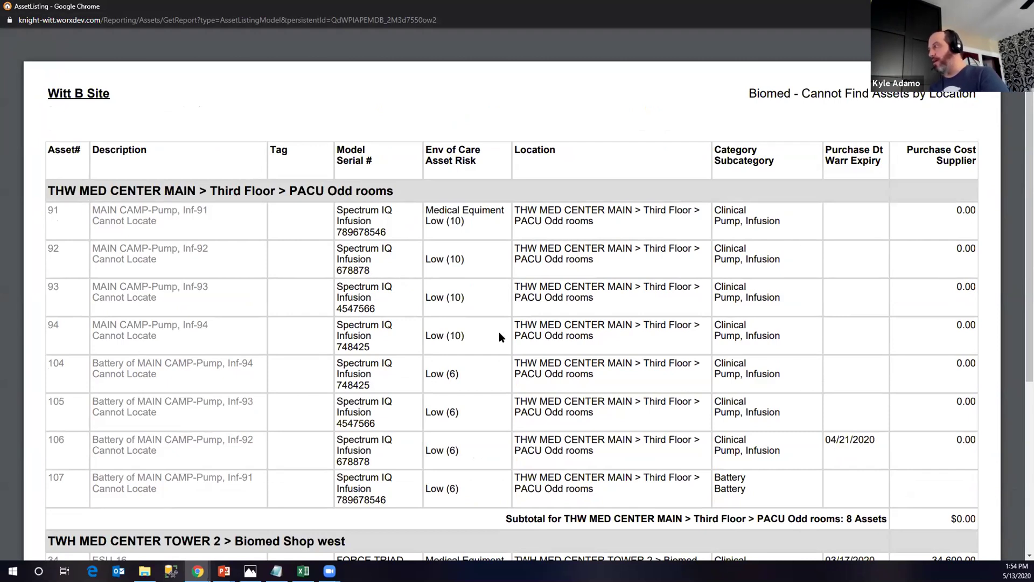
Step: Examine more of the Biomed - Cannot Find Assets by Location listing and close the report window
{"action": "scroll", "coordinate": [500, 334], "scroll_direction": "down", "scroll_amount": 1}
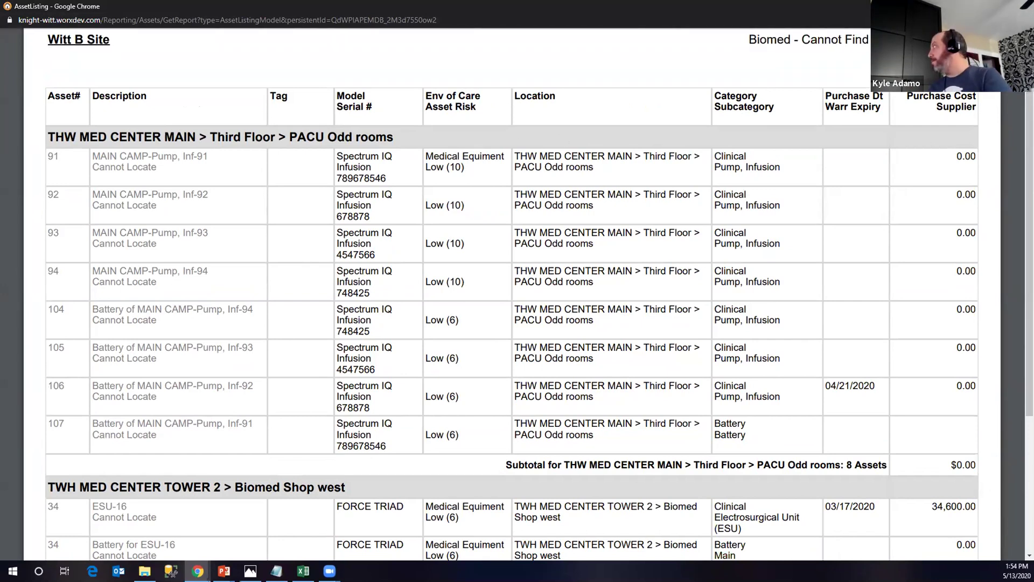
{"action": "key", "text": "ctrl+w"}
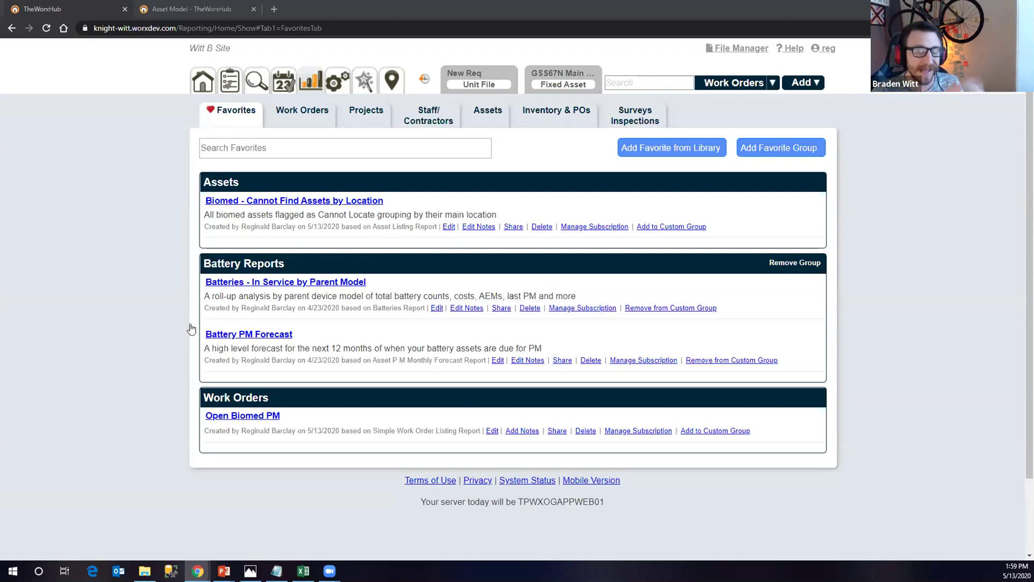
Step: Open the work order settings and review the Maintenance work routing rules
{"action": "left_click", "coordinate": [339, 80]}
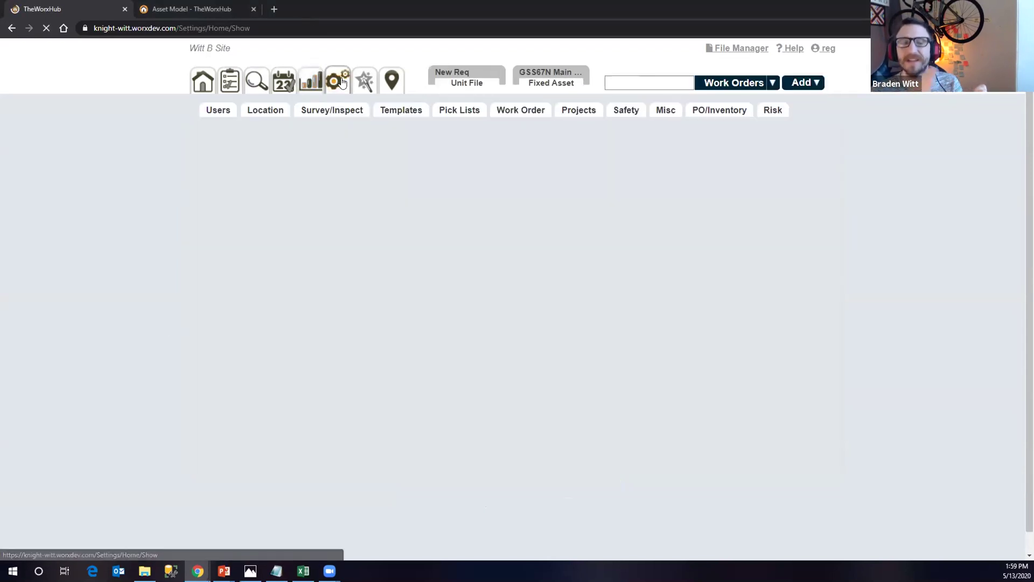
{"action": "left_click", "coordinate": [521, 110]}
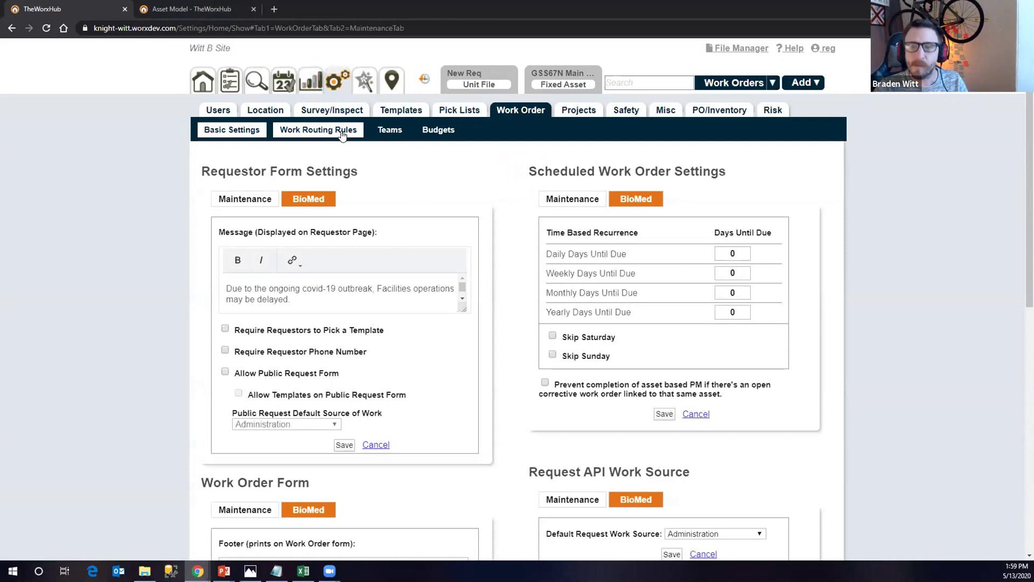
{"action": "left_click", "coordinate": [342, 135]}
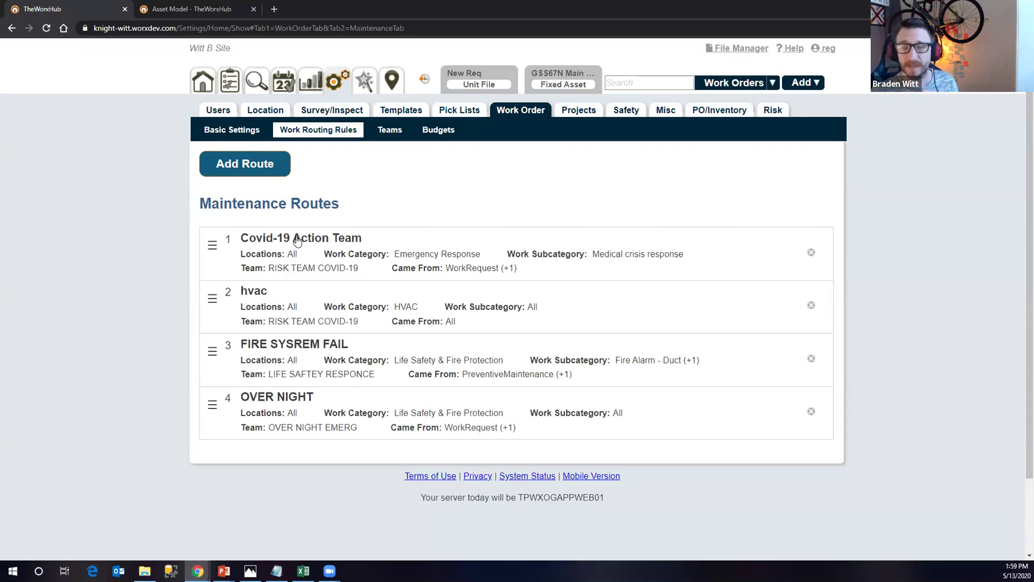
Step: Open the LIFE SAFTEY RESPONCE team from the work order teams and try to view its round robin assignment queue
{"action": "left_click", "coordinate": [390, 130]}
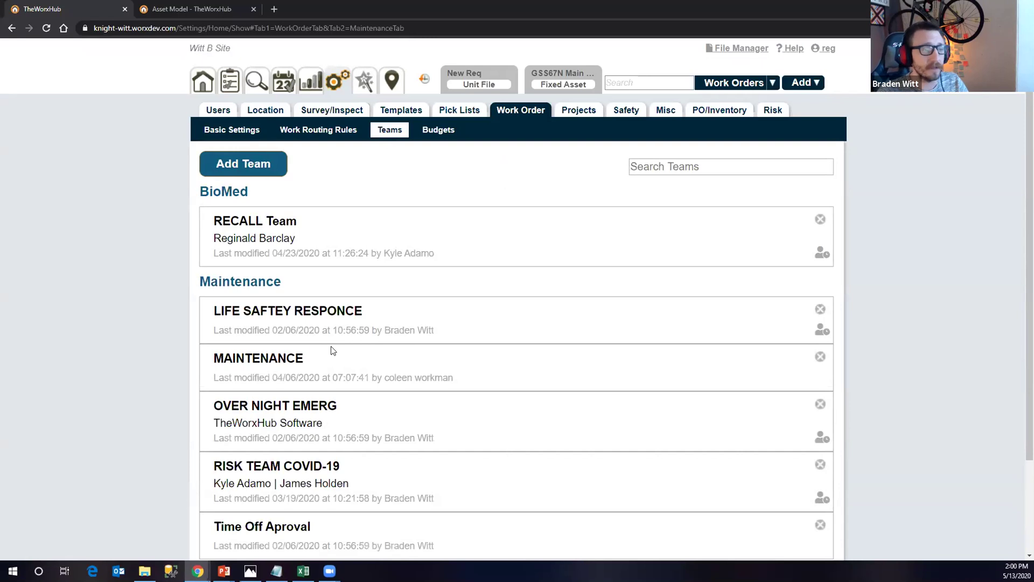
{"action": "left_click", "coordinate": [305, 311]}
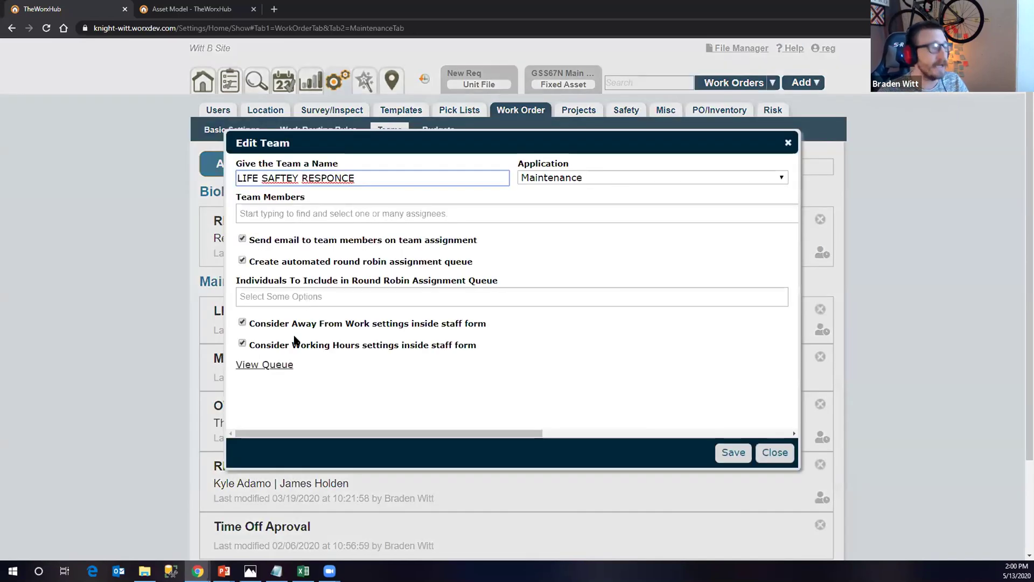
{"action": "left_click", "coordinate": [277, 364]}
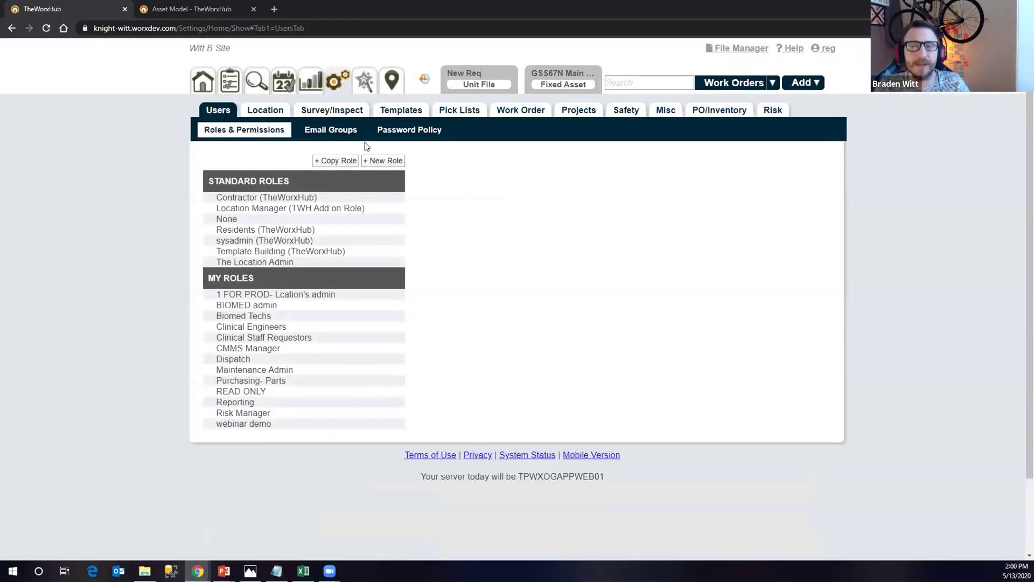
Step: Return to the work order teams, open RISK TEAM COVID-19 and view its round robin assignment queue
{"action": "left_click", "coordinate": [496, 111]}
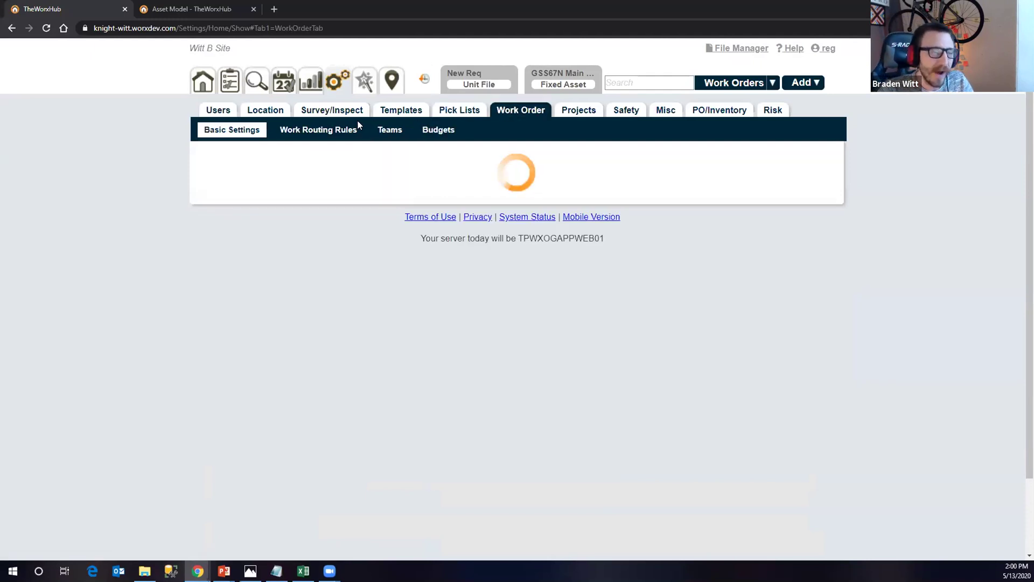
{"action": "left_click", "coordinate": [387, 130]}
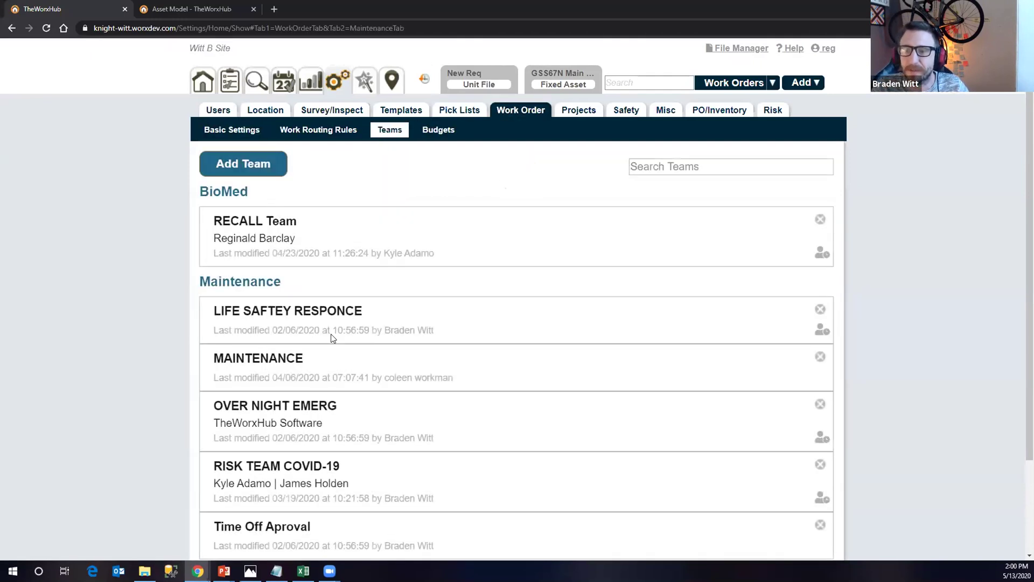
{"action": "scroll", "coordinate": [342, 341], "scroll_direction": "down", "scroll_amount": 1}
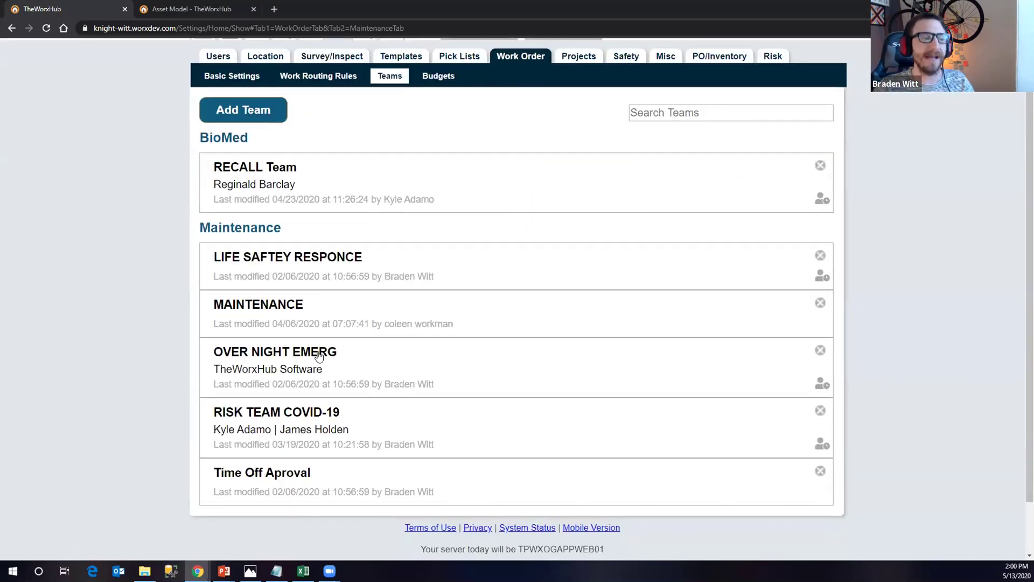
{"action": "left_click", "coordinate": [312, 414]}
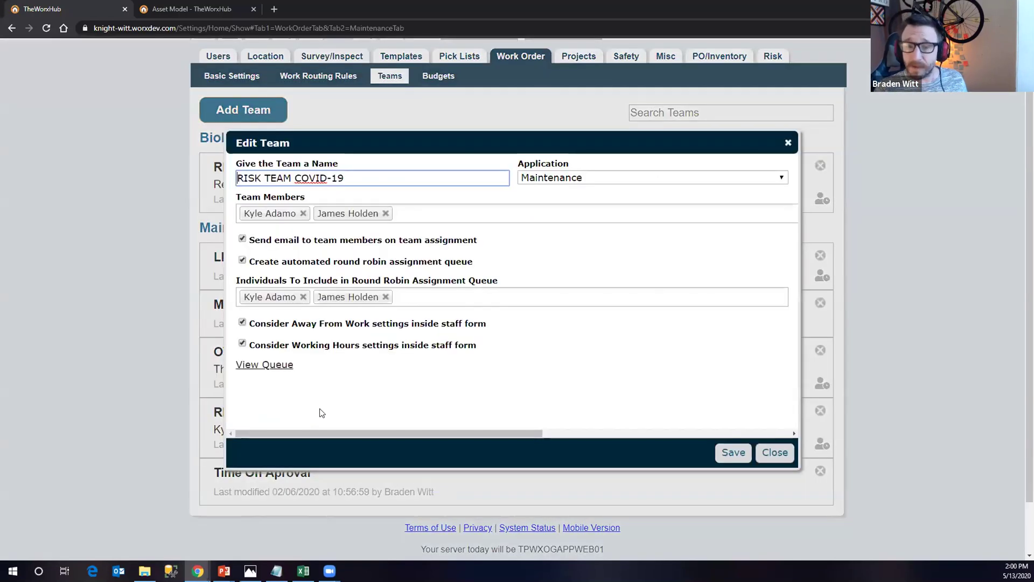
{"action": "left_click", "coordinate": [281, 368]}
{"action": "scroll", "coordinate": [359, 355], "scroll_direction": "down", "scroll_amount": 1}
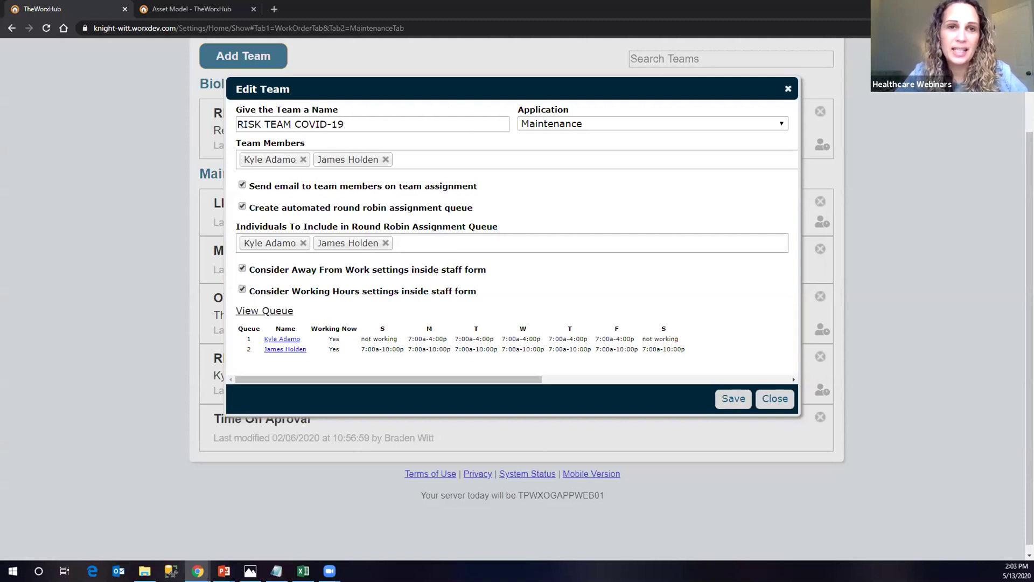
Step: Close the team editor without saving and switch to PowerPoint
{"action": "left_click", "coordinate": [776, 399]}
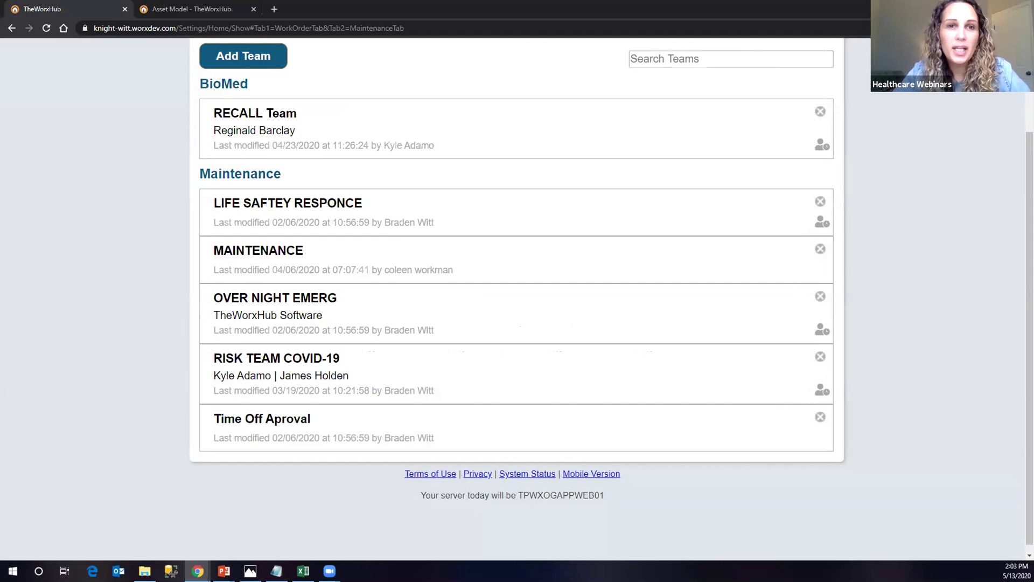
{"action": "key", "text": "alt+Tab"}
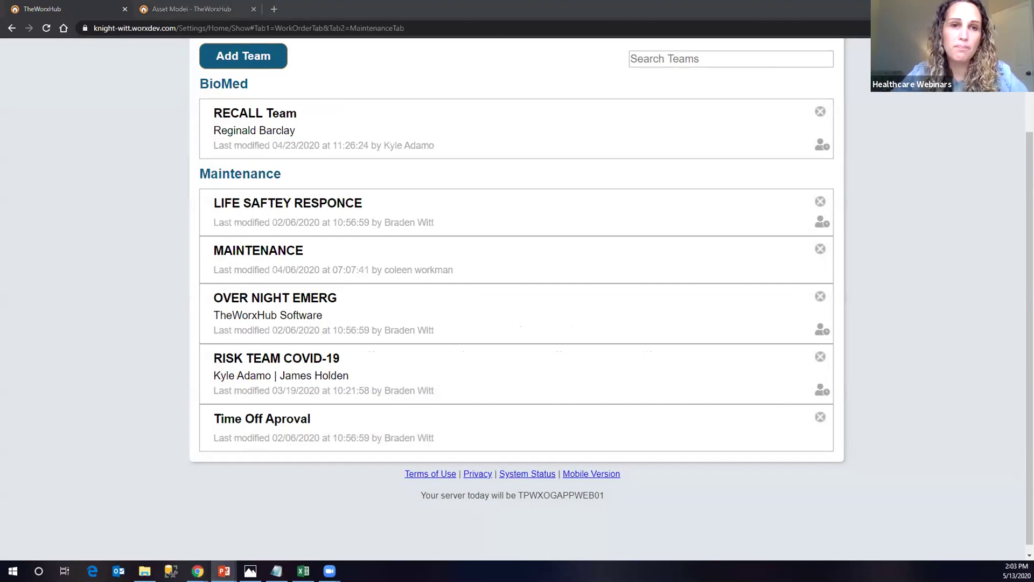